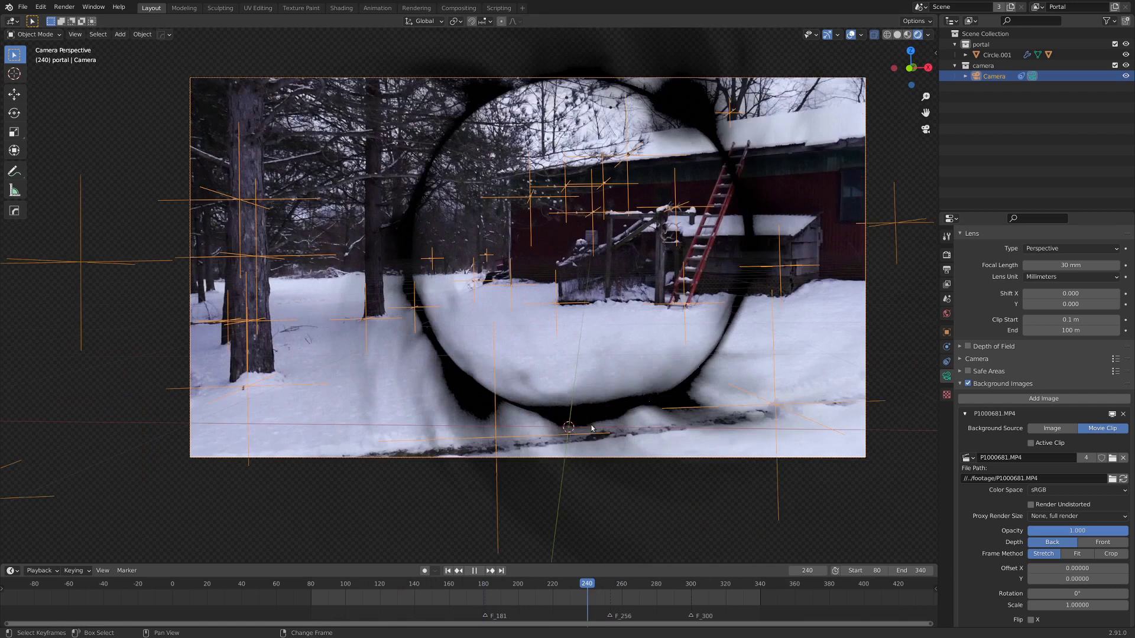
# Step: Stop the playback, leave the camera view and switch the viewport to Solid shading
pyautogui.press('space')
pyautogui.middleClick(630, 373)
pyautogui.scroll(-4, 630, 374)
pyautogui.moveTo(630, 374); pyautogui.dragTo(597, 387, button='middle')
pyautogui.scroll(4, 537, 400)
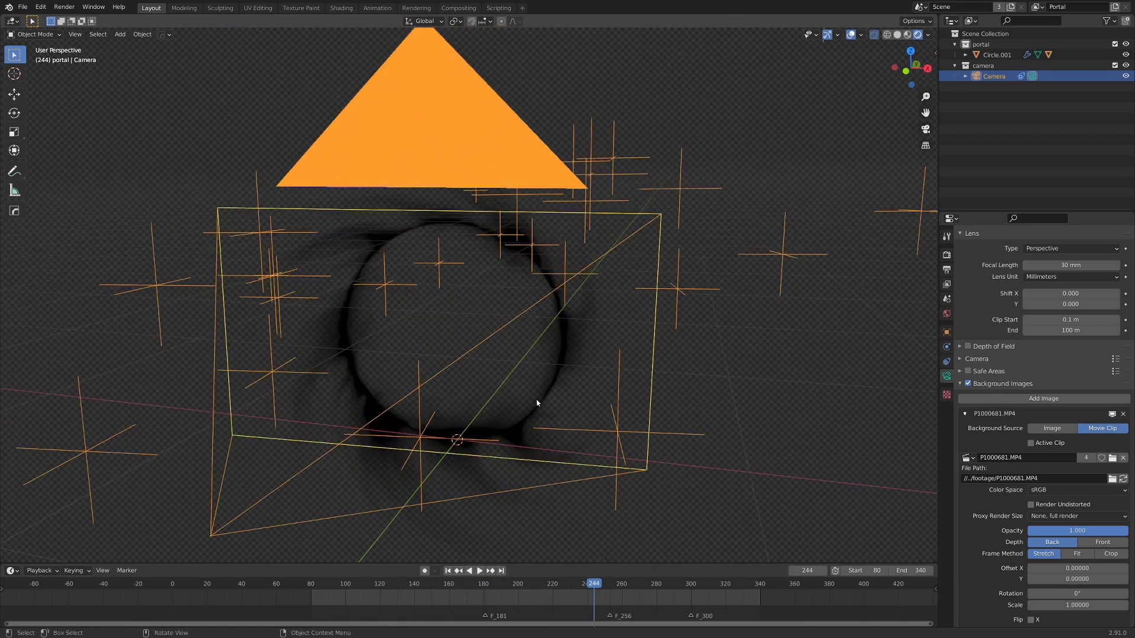
pyautogui.press('z')
pyautogui.click(520, 403)
pyautogui.click(517, 376)
pyautogui.moveTo(517, 375); pyautogui.dragTo(556, 356, button='middle')
# Step: Duplicate the portal's small inner ring, keeping the copy in its original position
pyautogui.keyDown('shift'); pyautogui.click(637, 318); pyautogui.keyUp('shift')
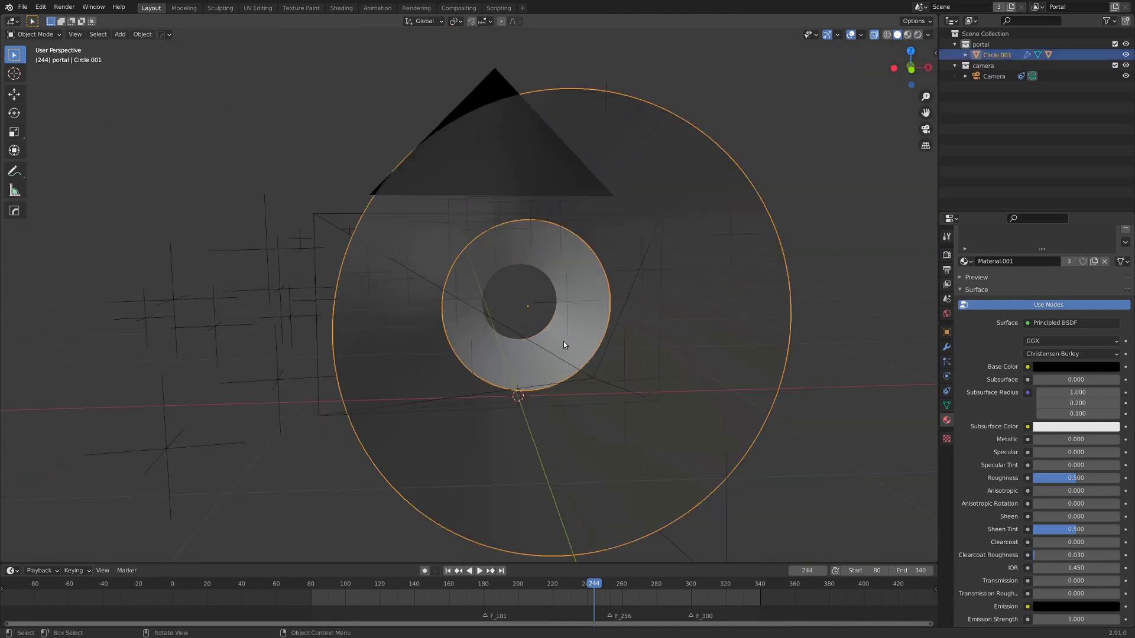
pyautogui.click(520, 343)
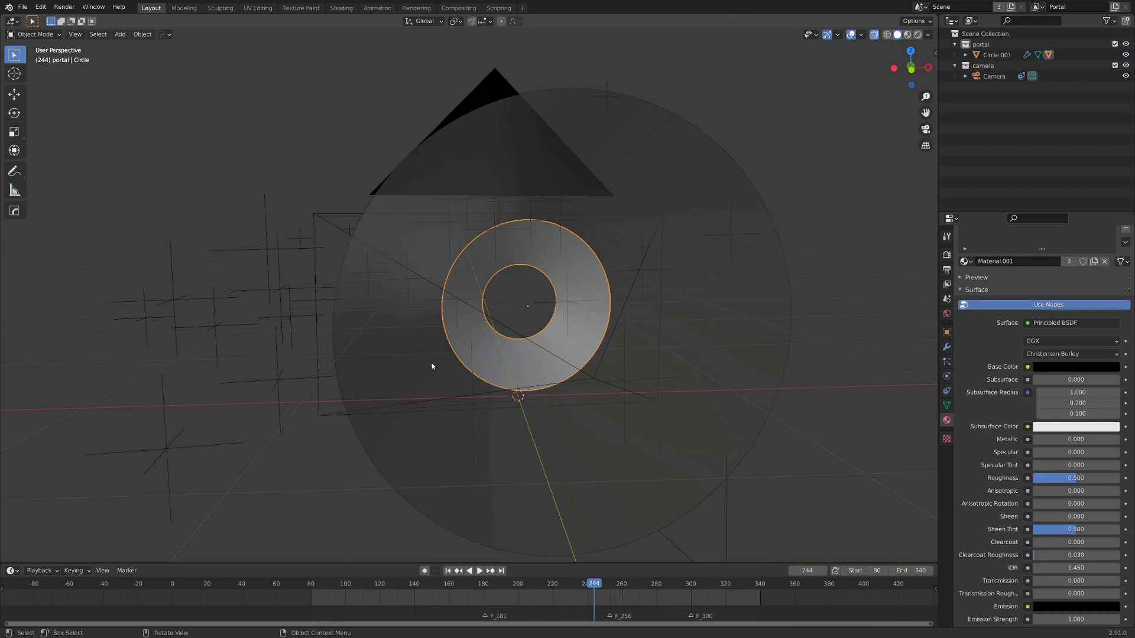
pyautogui.scroll(3, 544, 296)
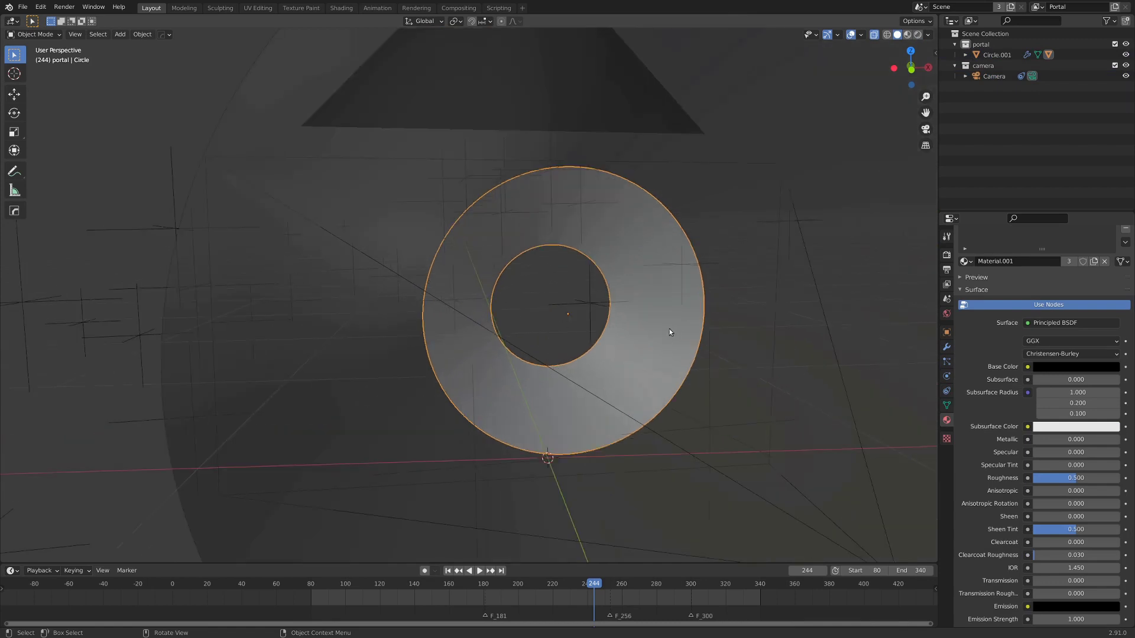
pyautogui.keyDown('shift'); pyautogui.moveTo(640, 332); pyautogui.dragTo(621, 339, button='middle'); pyautogui.keyUp('shift')
pyautogui.hotkey('shift', 'd')
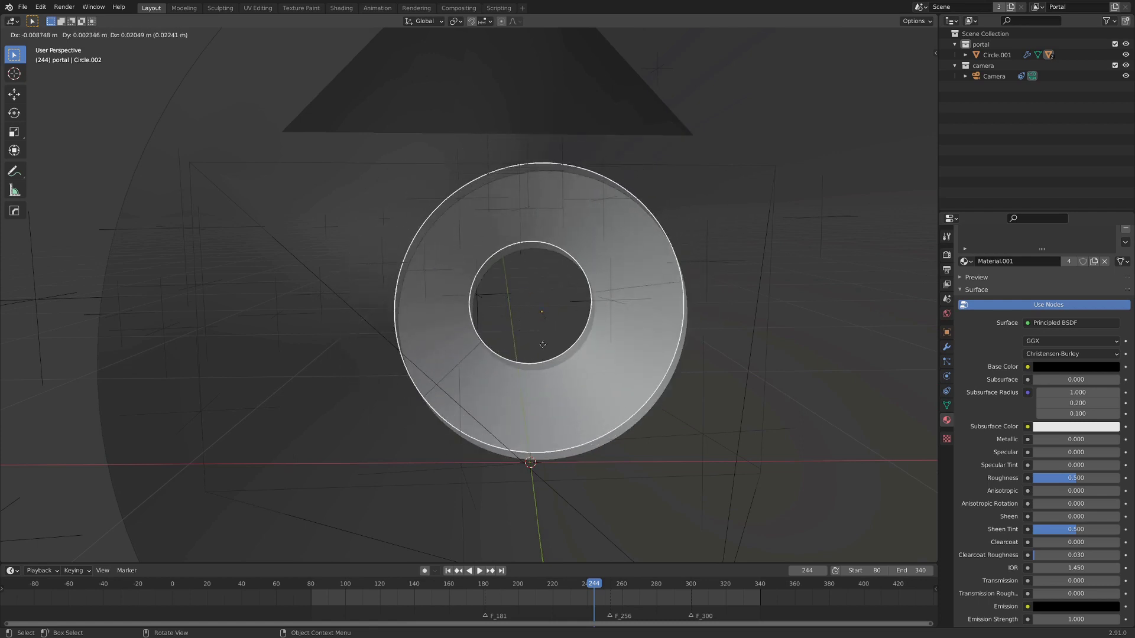
pyautogui.rightClick(576, 284)
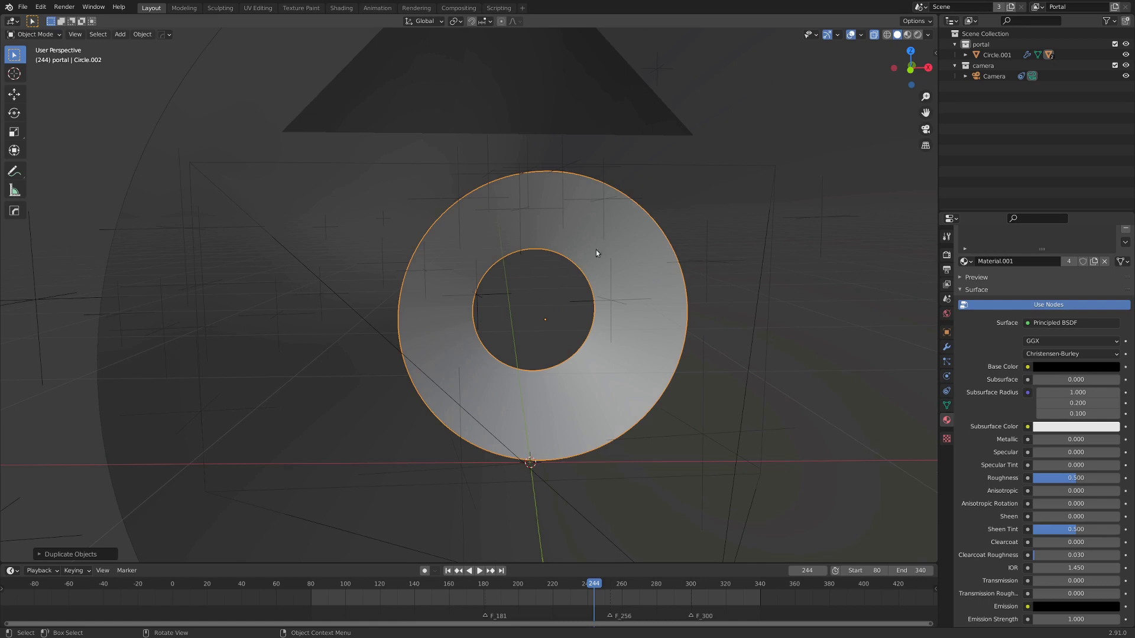
# Step: Move the duplicated ring to a new collection named Mask
pyautogui.press('m')
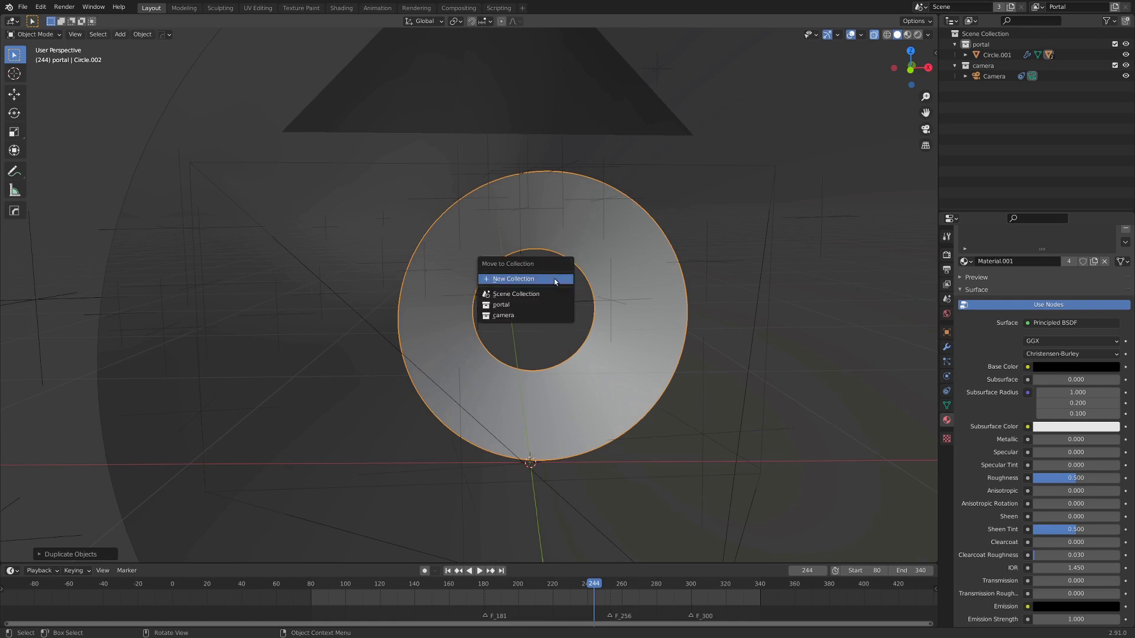
pyautogui.click(523, 279)
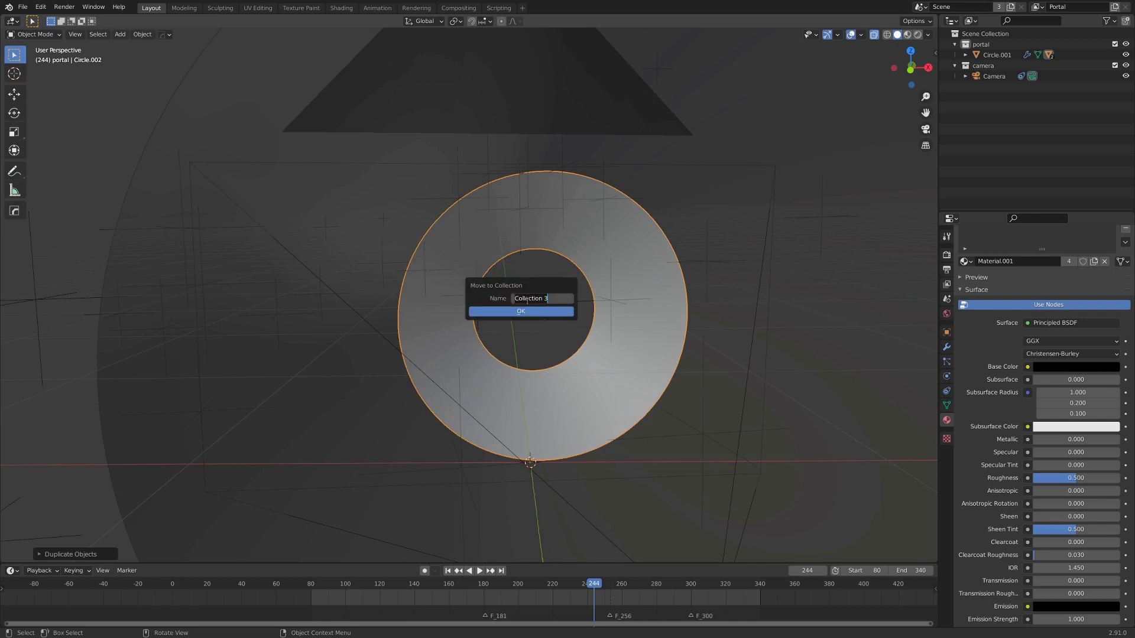
pyautogui.write('Mask')
pyautogui.press('Return')
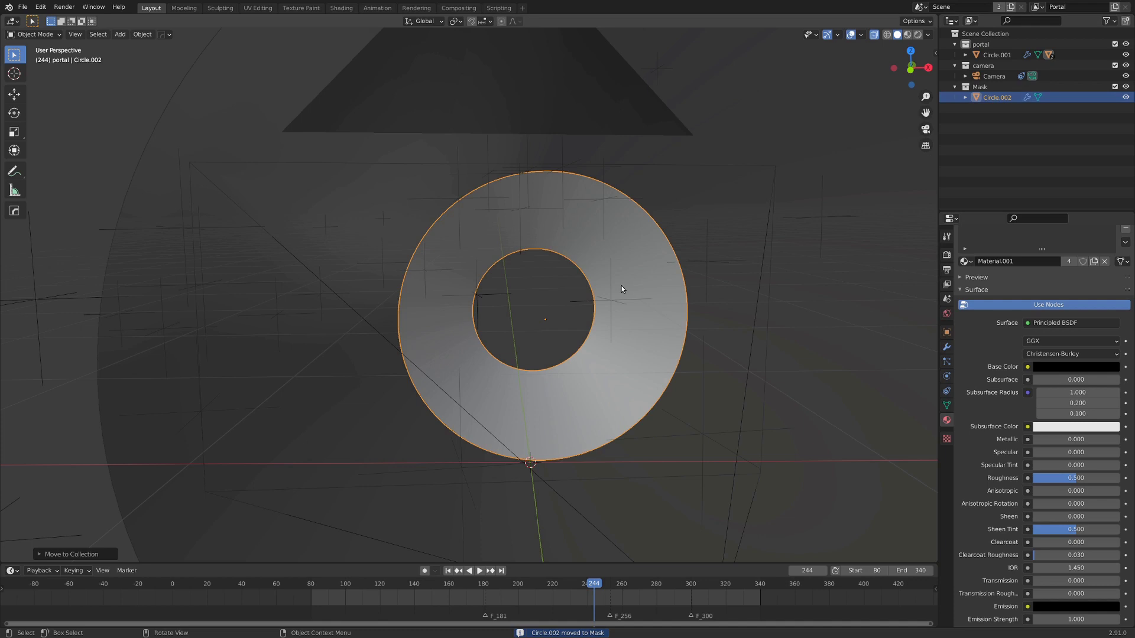
# Step: Add a new view layer named Mask and exclude the portal collection from it
pyautogui.click(1037, 7)
pyautogui.click(1038, 7)
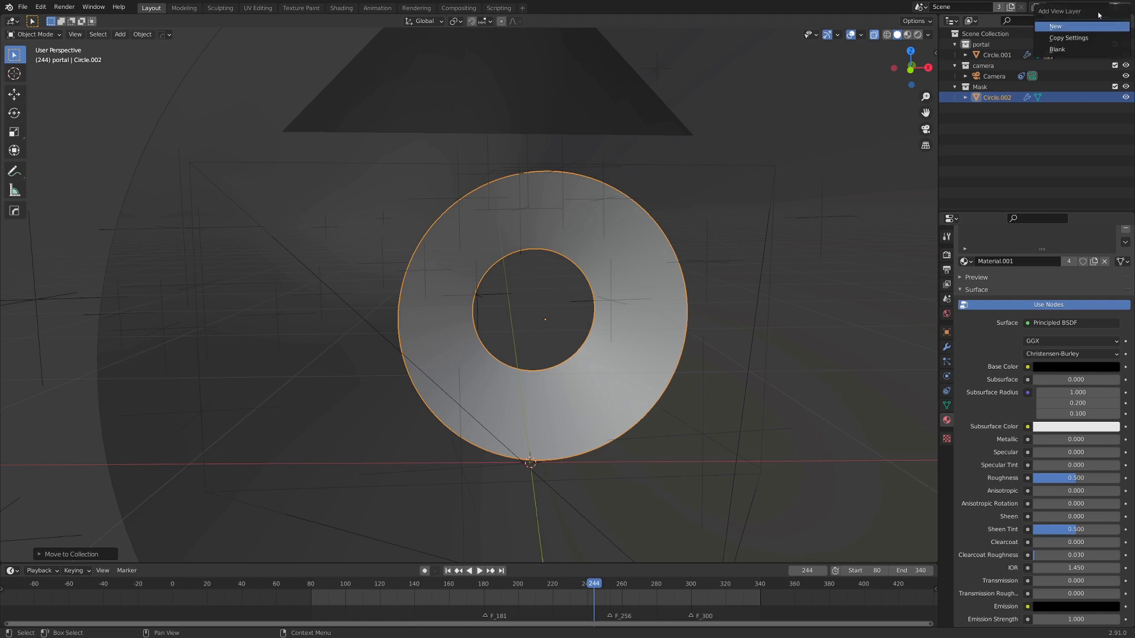
pyautogui.click(1066, 27)
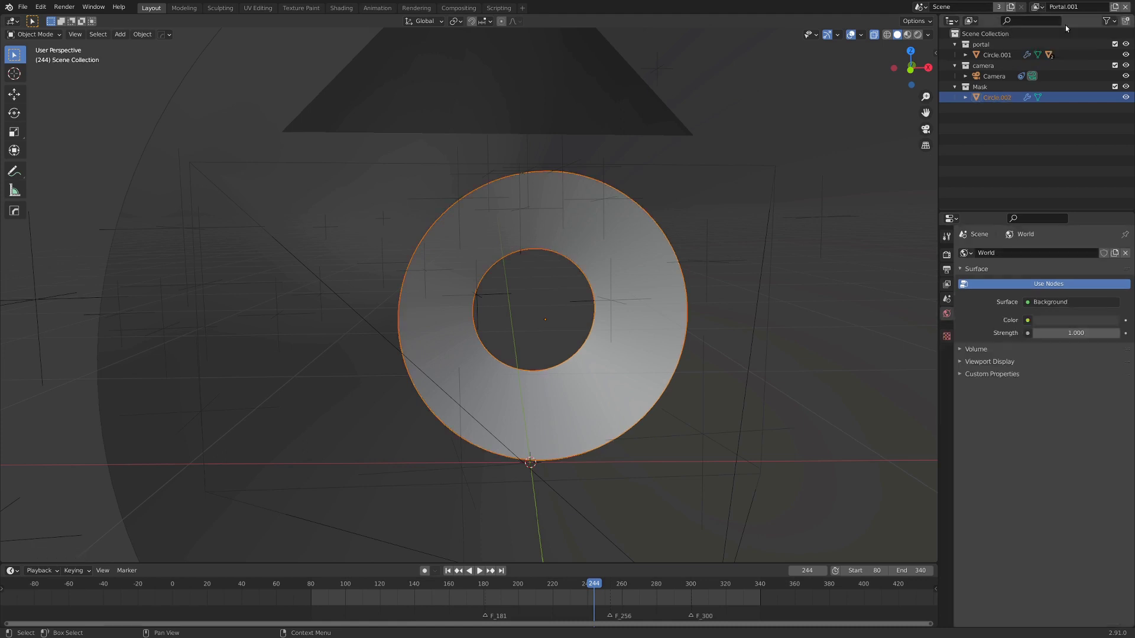
pyautogui.click(1115, 45)
# Step: View the mask ring through the camera in Rendered shading
pyautogui.moveTo(662, 189); pyautogui.dragTo(709, 211, button='middle')
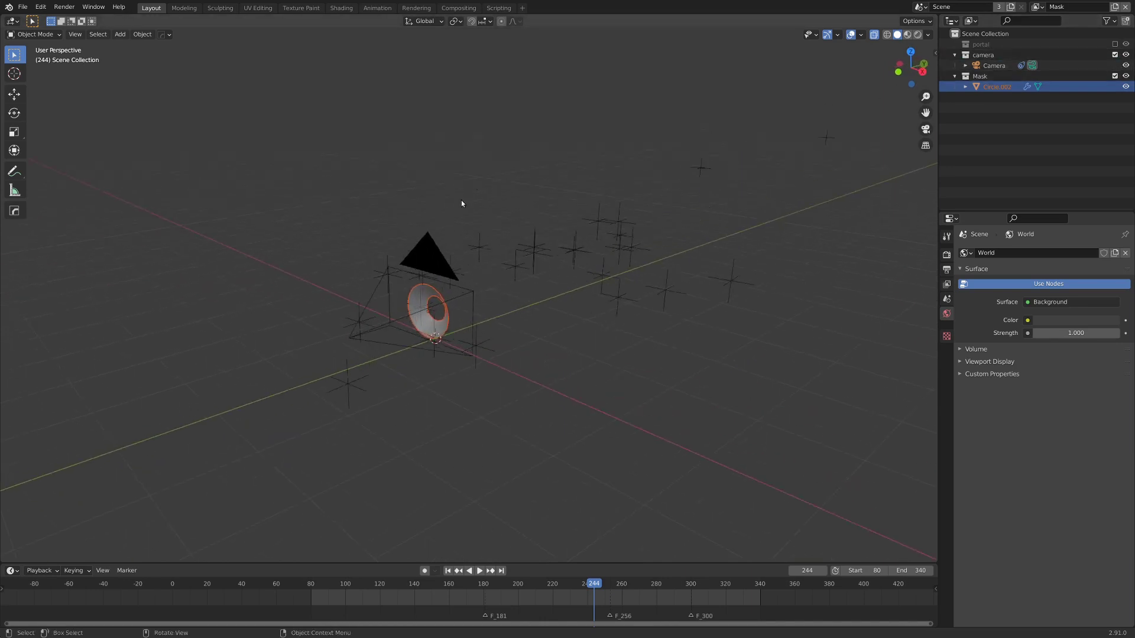
pyautogui.press('KP_0')
pyautogui.press('KP_0')
pyautogui.press('z')
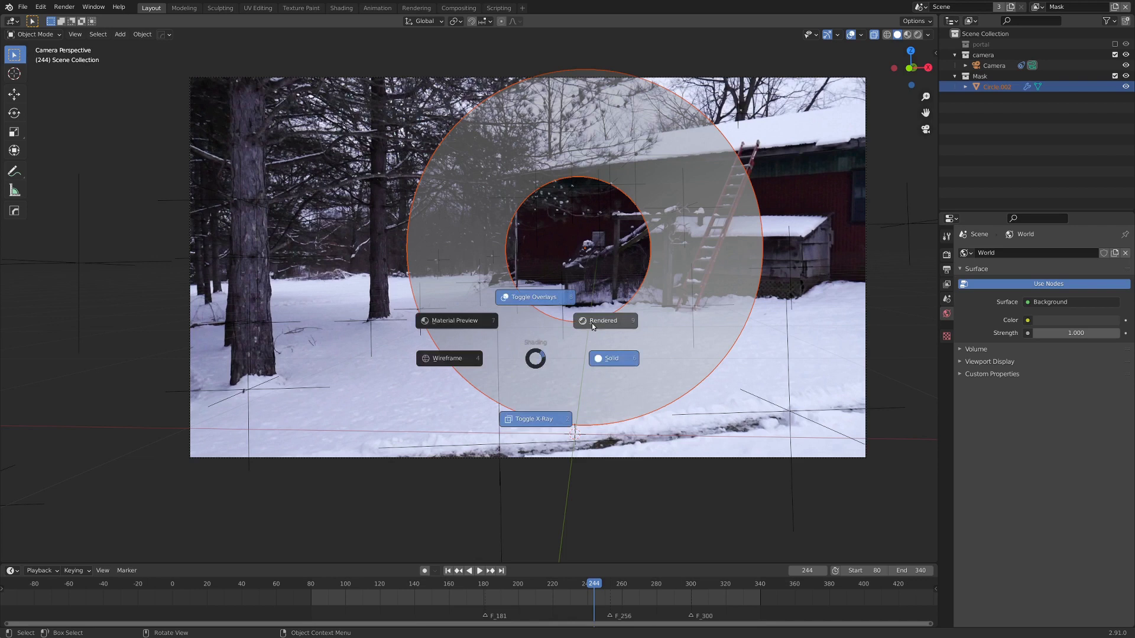
pyautogui.click(599, 319)
# Step: Extrude the outer edge loop of the mask ring and scale it outward until the new faces cover the camera frame
pyautogui.click(491, 382)
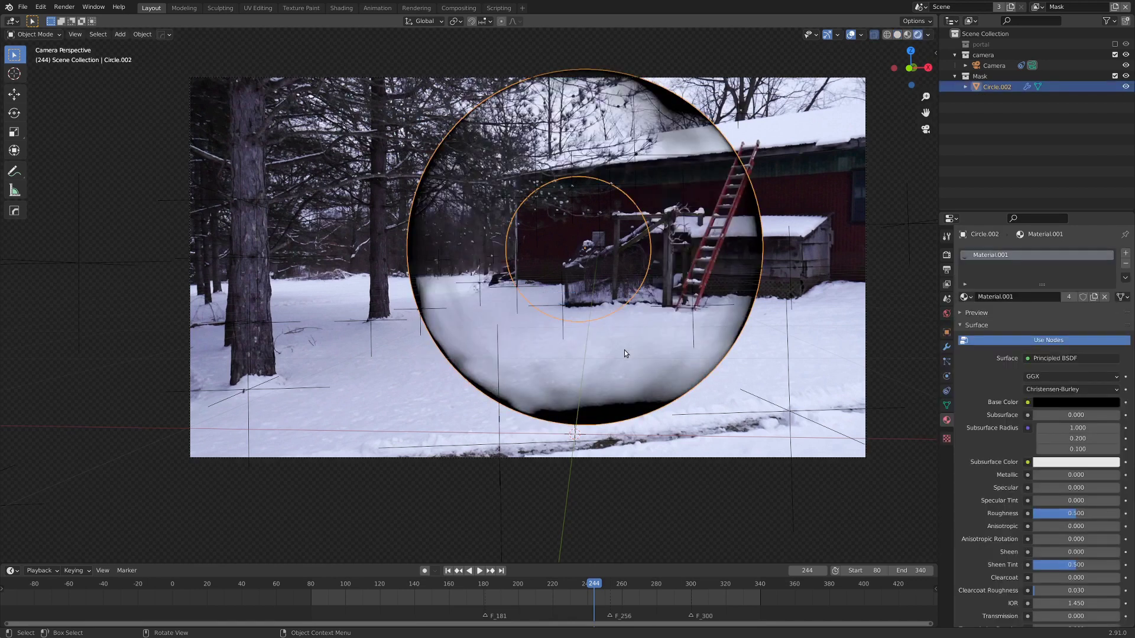
pyautogui.moveTo(624, 352); pyautogui.dragTo(397, 349, button='middle')
pyautogui.click(417, 353)
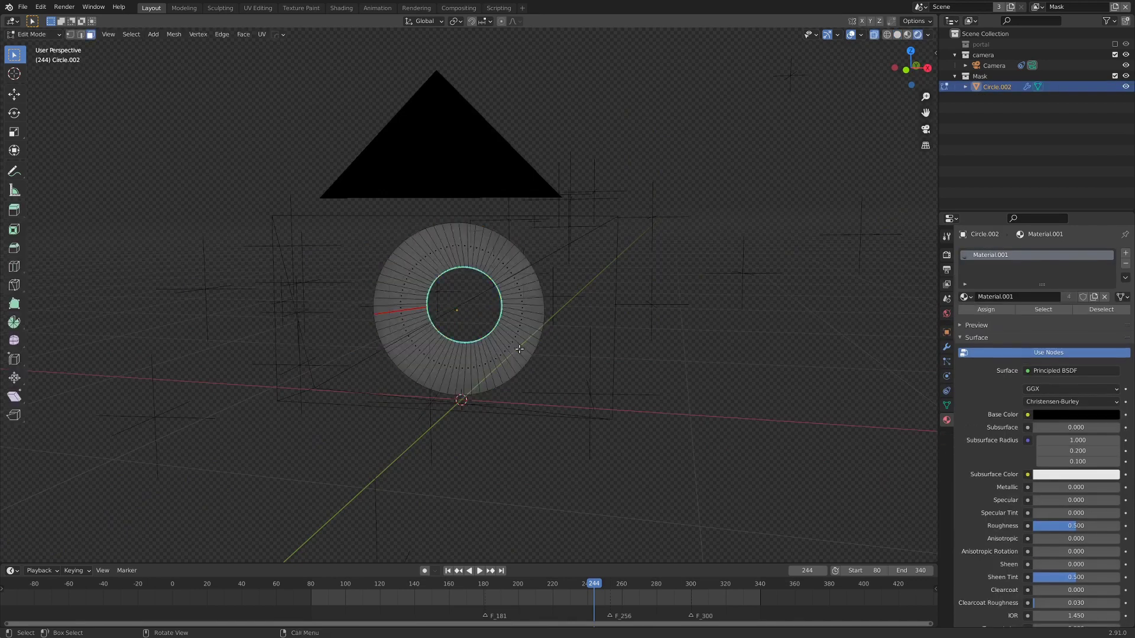
pyautogui.click(70, 34)
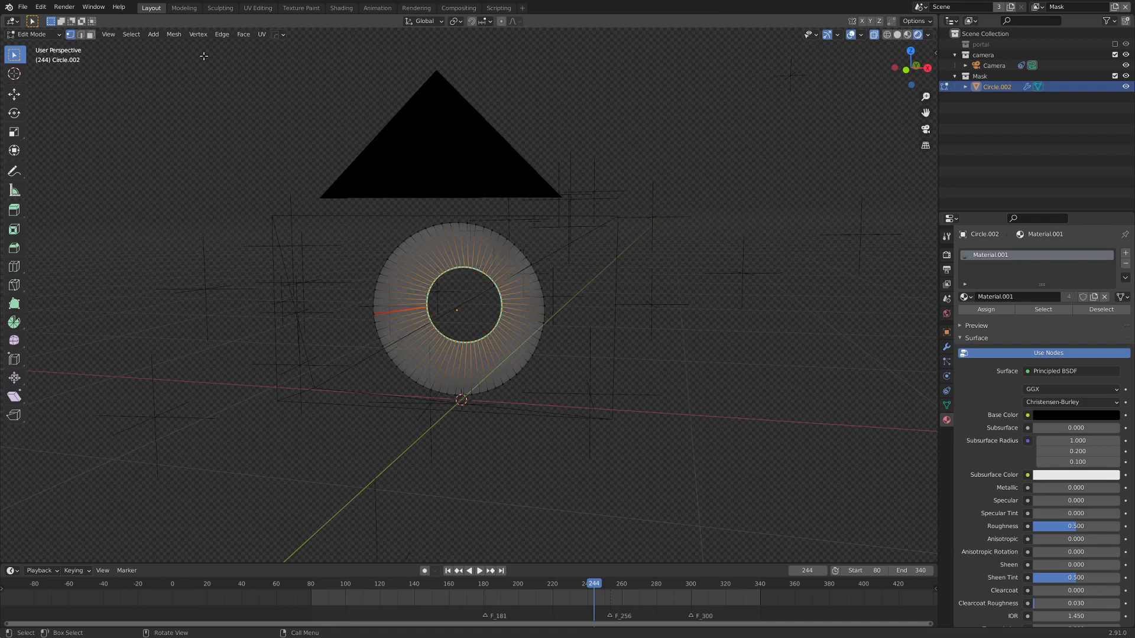
pyautogui.keyDown('alt'); pyautogui.click(517, 246); pyautogui.keyUp('alt')
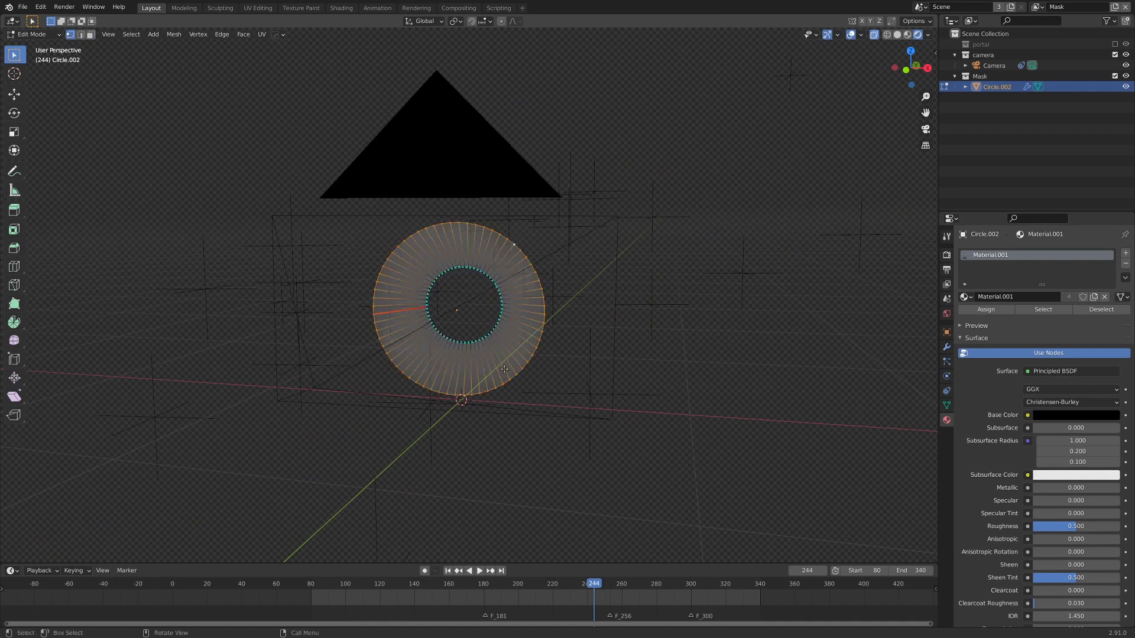
pyautogui.press('e')
pyautogui.rightClick(542, 313)
pyautogui.press('s')
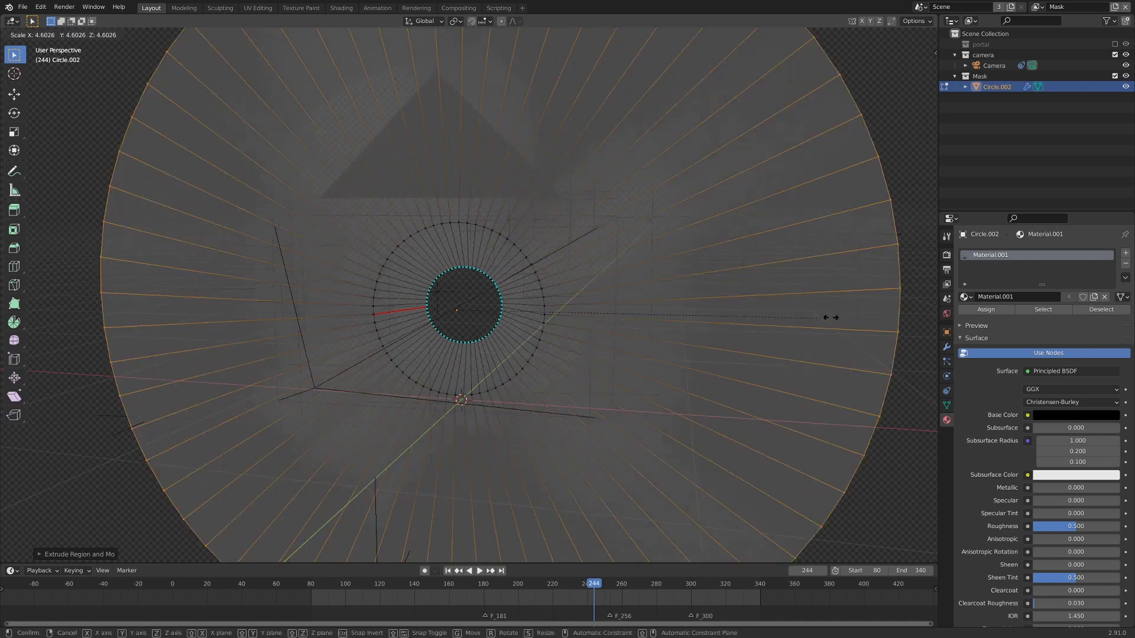
pyautogui.click(71, 317)
pyautogui.press('KP_0')
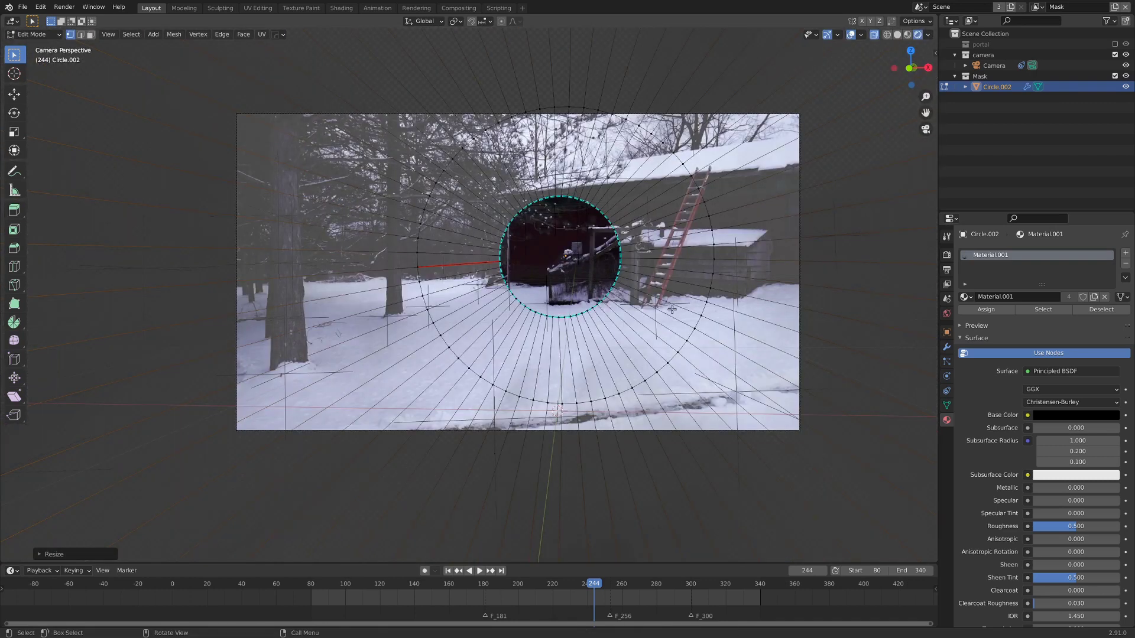
# Step: Leave mesh editing, go to frame 80 and check how far the enlarged mask covers the camera frame
pyautogui.press('Tab')
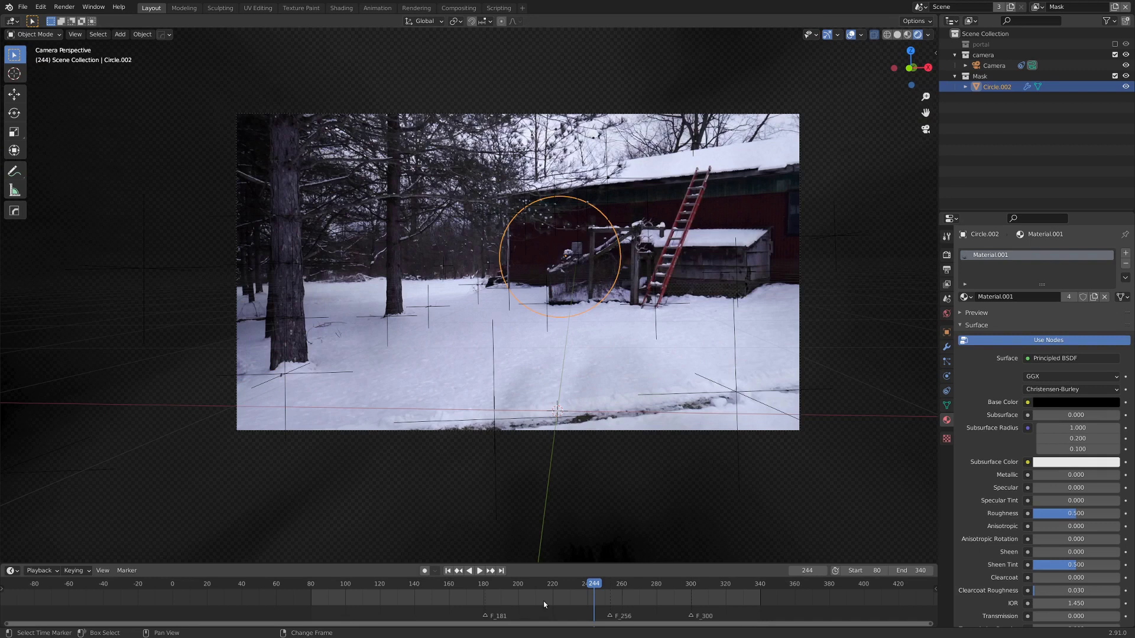
pyautogui.moveTo(424, 598); pyautogui.dragTo(311, 600)
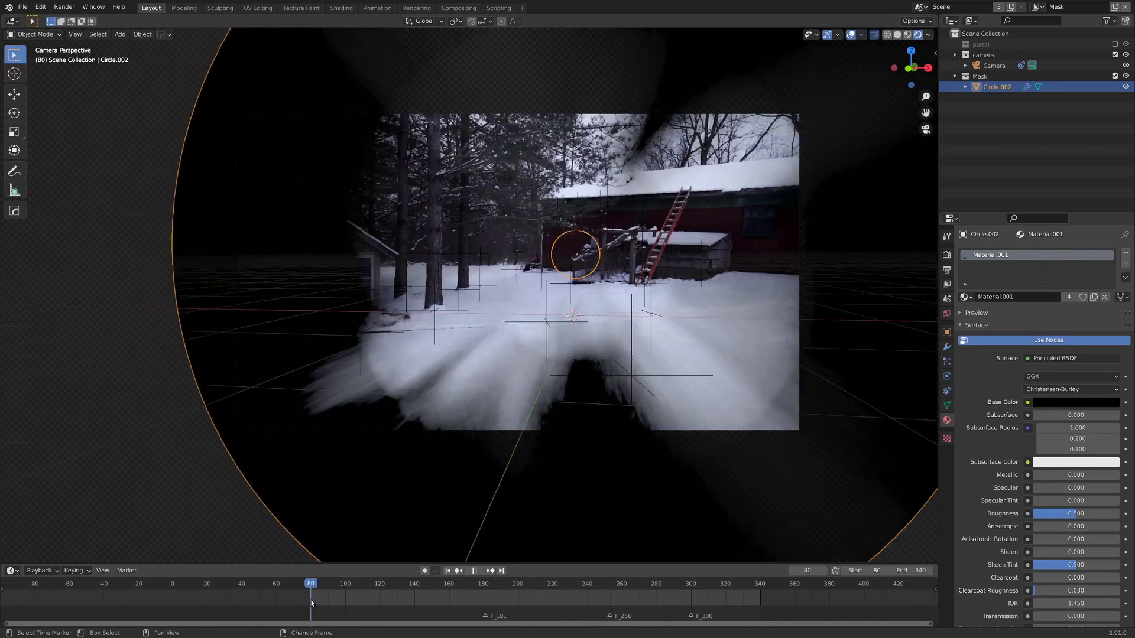
pyautogui.scroll(-4, 378, 331)
pyautogui.scroll(3, 378, 319)
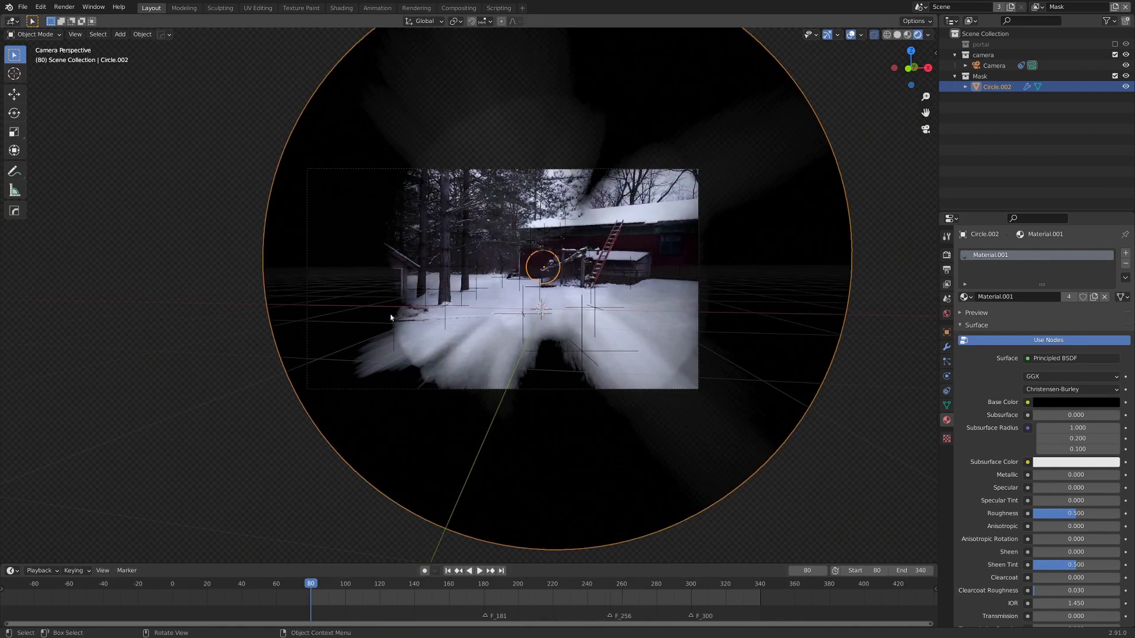
# Step: Select the large outer faces of the mask and add a second material slot with a new material named Black
pyautogui.press('Tab')
pyautogui.moveTo(388, 363); pyautogui.dragTo(605, 364, button='middle')
pyautogui.scroll(-4, 485, 362)
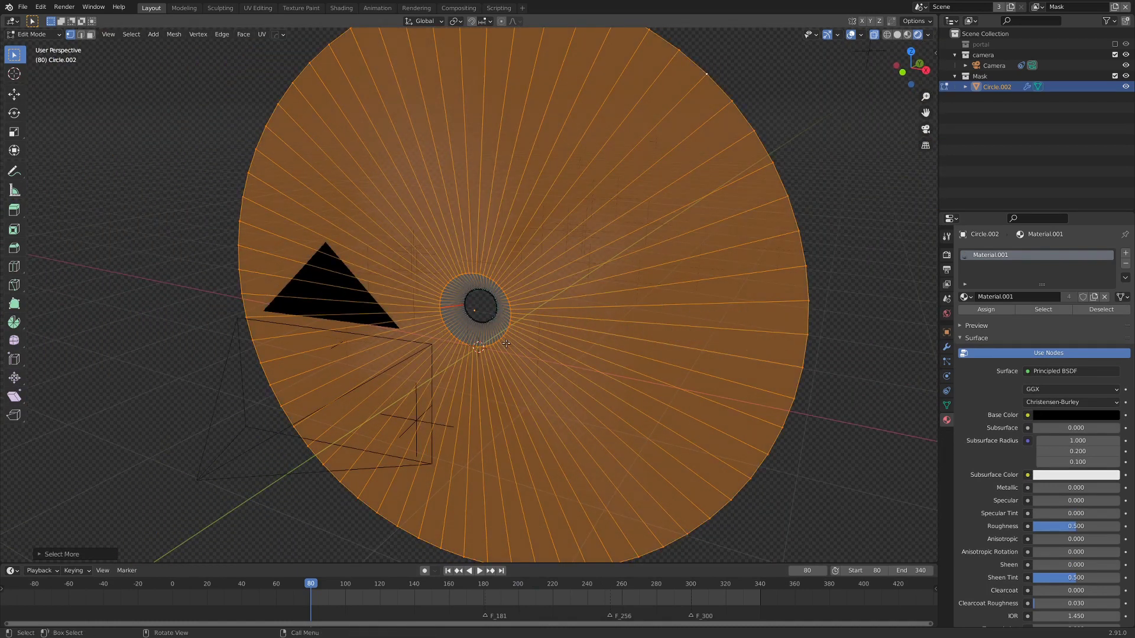
pyautogui.click(1125, 253)
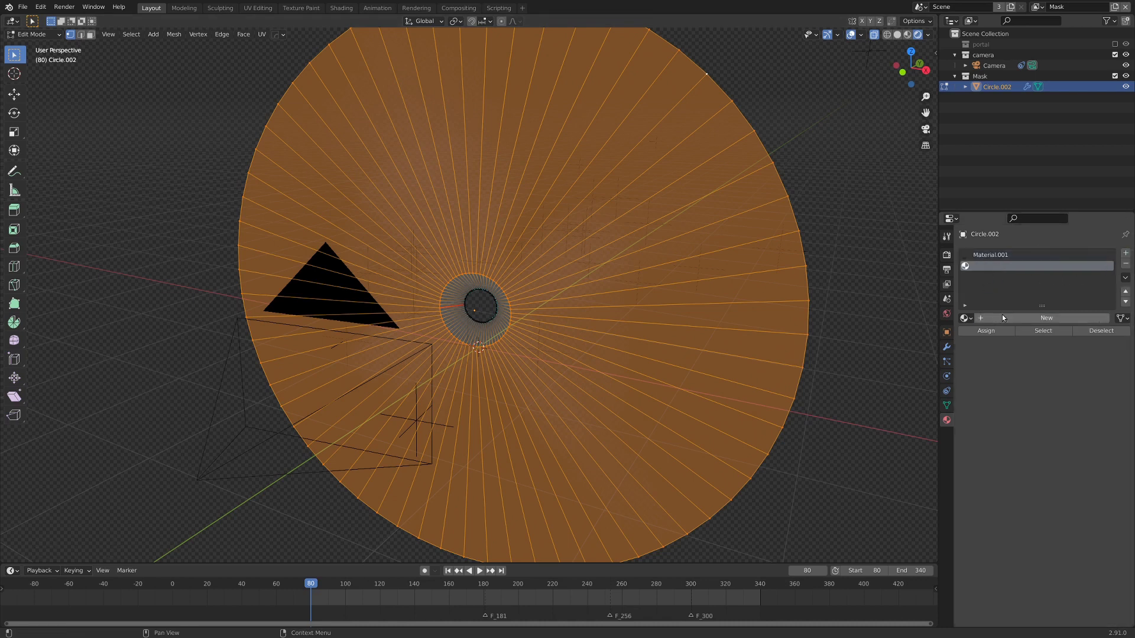
pyautogui.click(1049, 319)
pyautogui.click(1016, 322)
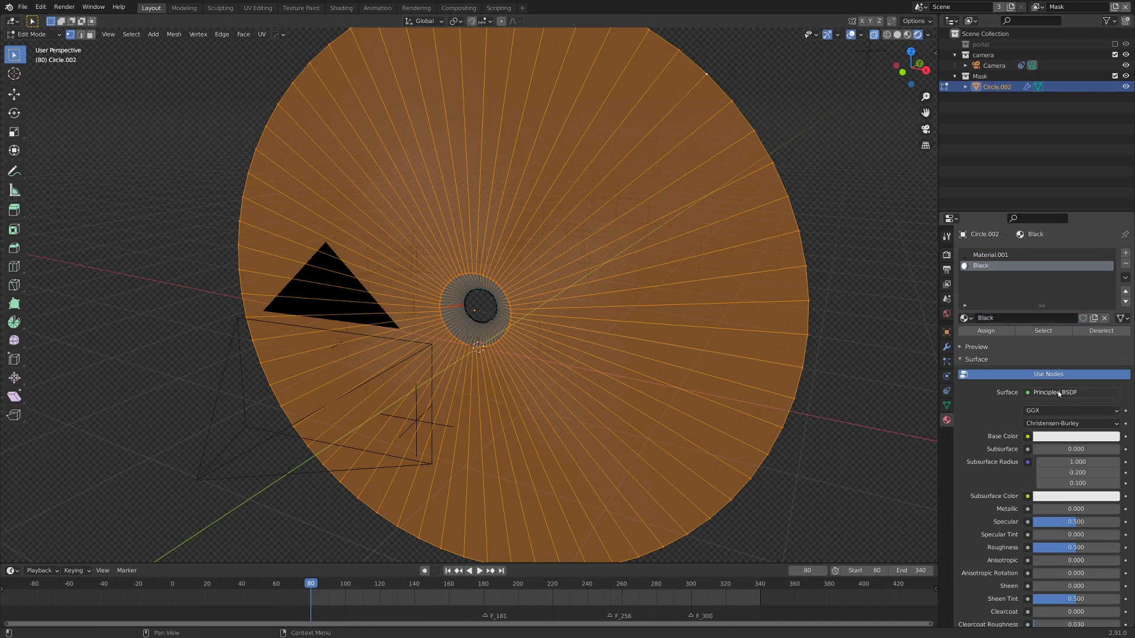
# Step: Set the Black material's base colour to pure black and assign it to the selected outer faces
pyautogui.click(1051, 437)
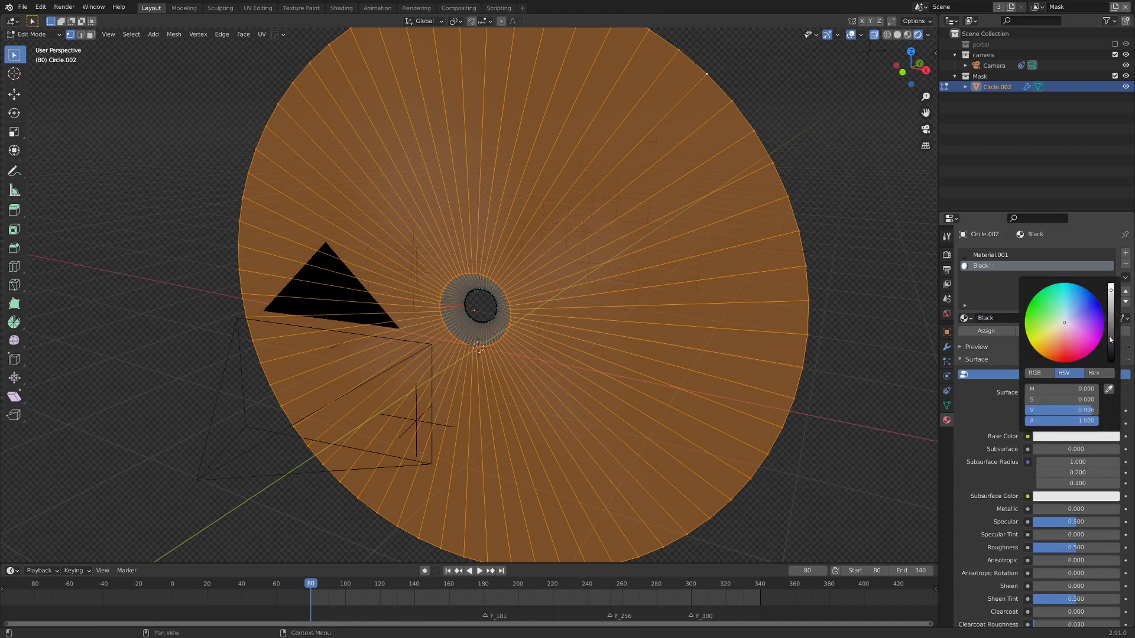
pyautogui.moveTo(1111, 339); pyautogui.dragTo(1111, 364)
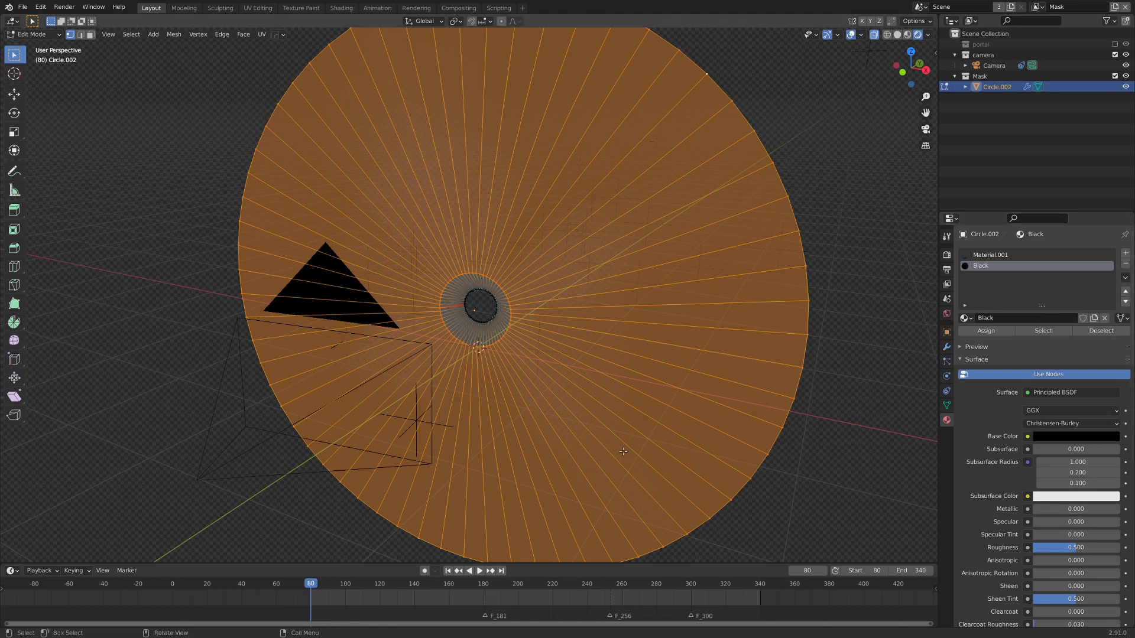
pyautogui.click(985, 333)
pyautogui.press('Tab')
pyautogui.scroll(-3, 588, 373)
pyautogui.moveTo(580, 372); pyautogui.dragTo(499, 375, button='middle')
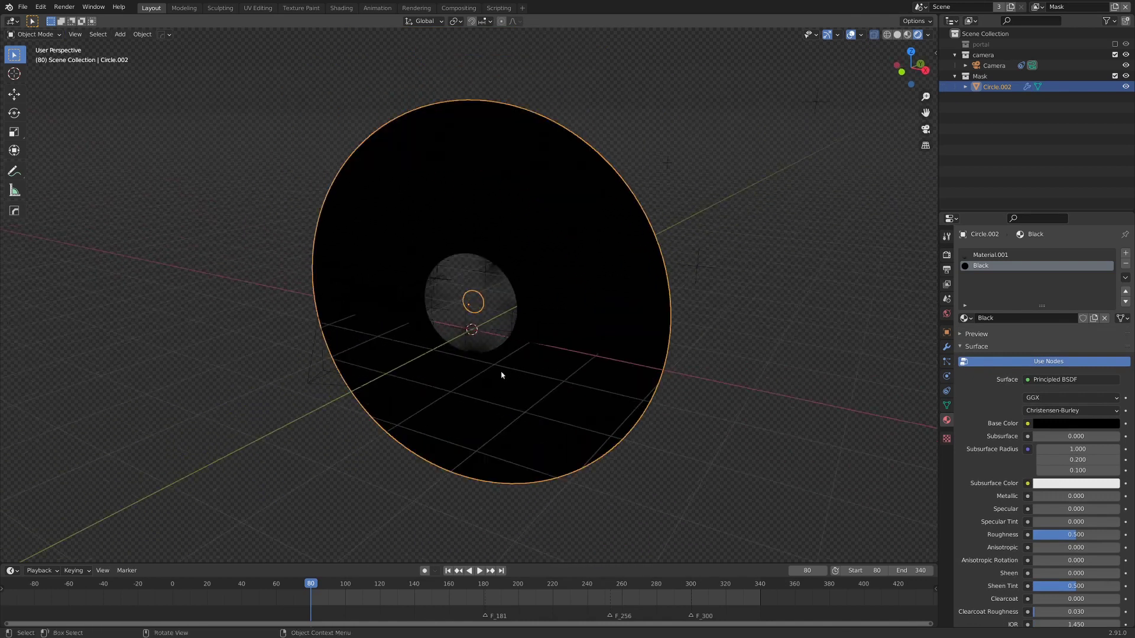
# Step: Remove the Subdivision modifier from the mask object
pyautogui.press('Tab')
pyautogui.scroll(6, 573, 341)
pyautogui.moveTo(573, 341); pyautogui.dragTo(625, 307, button='middle')
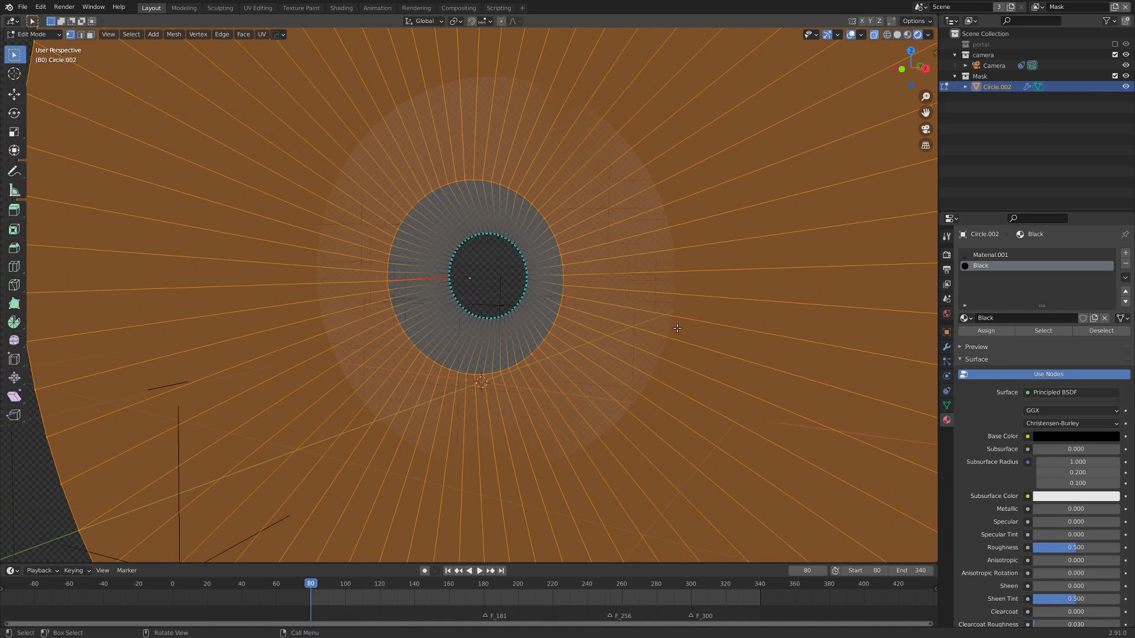
pyautogui.press('Tab')
pyautogui.click(946, 347)
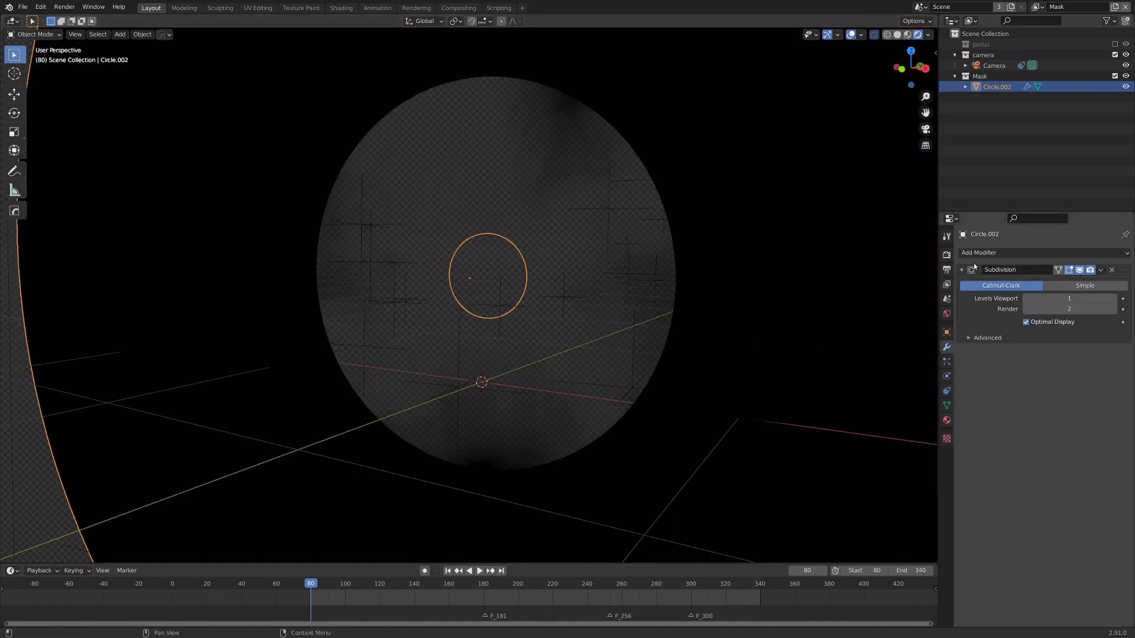
pyautogui.click(1111, 270)
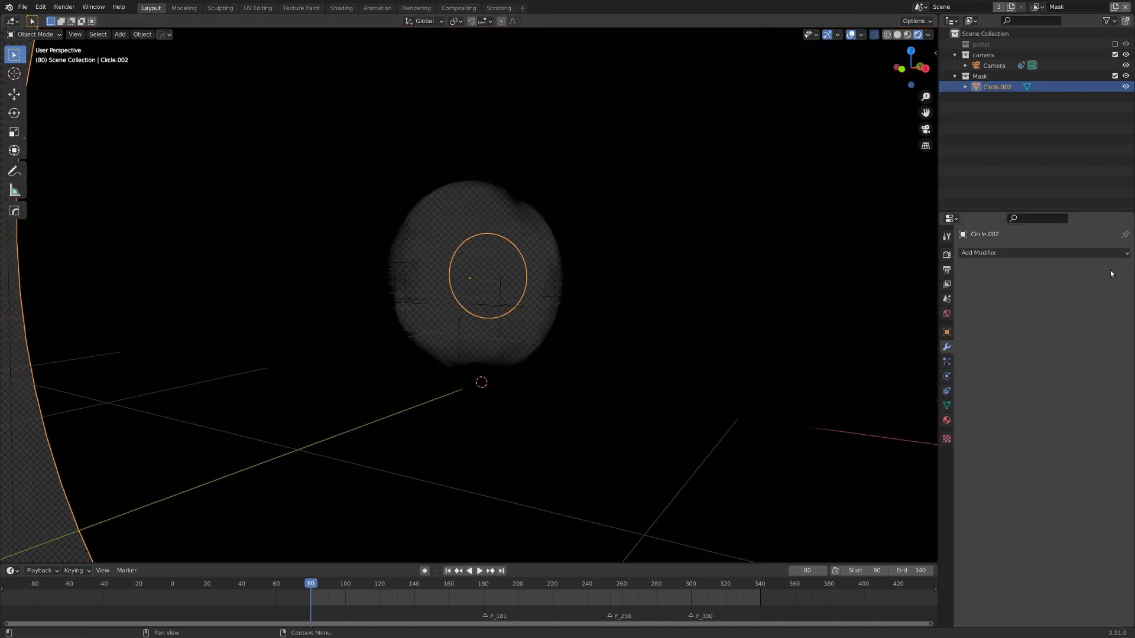
# Step: Enter mesh editing on the mask and select the circular edge loop between its inner opening and the black surround
pyautogui.moveTo(558, 372); pyautogui.dragTo(442, 388, button='middle')
pyautogui.hotkey('ctrl', 'Tab')
pyautogui.click(462, 383)
pyautogui.hotkey('alt', 'a')
pyautogui.scroll(3, 442, 388)
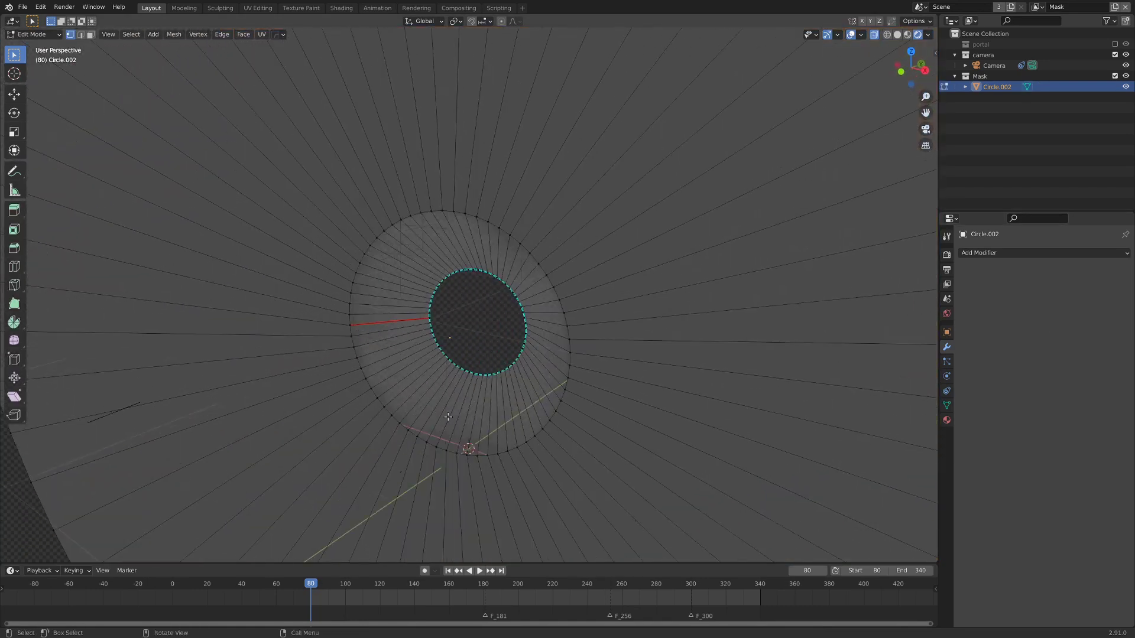
pyautogui.press('a')
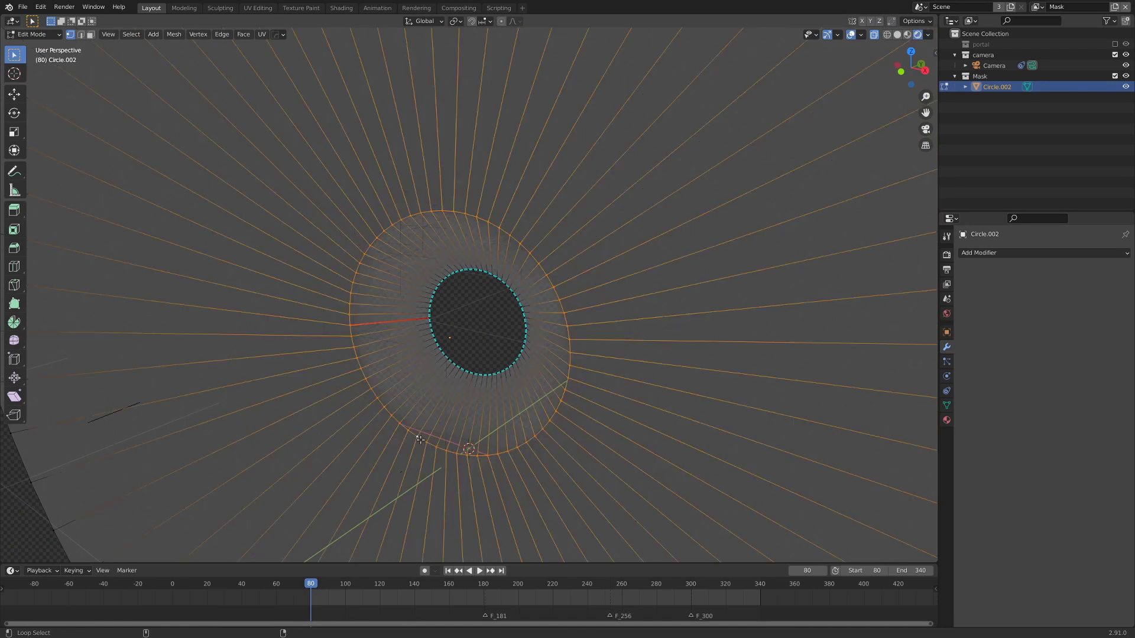
pyautogui.scroll(-3, 424, 418)
pyautogui.moveTo(424, 418); pyautogui.dragTo(308, 402, button='middle')
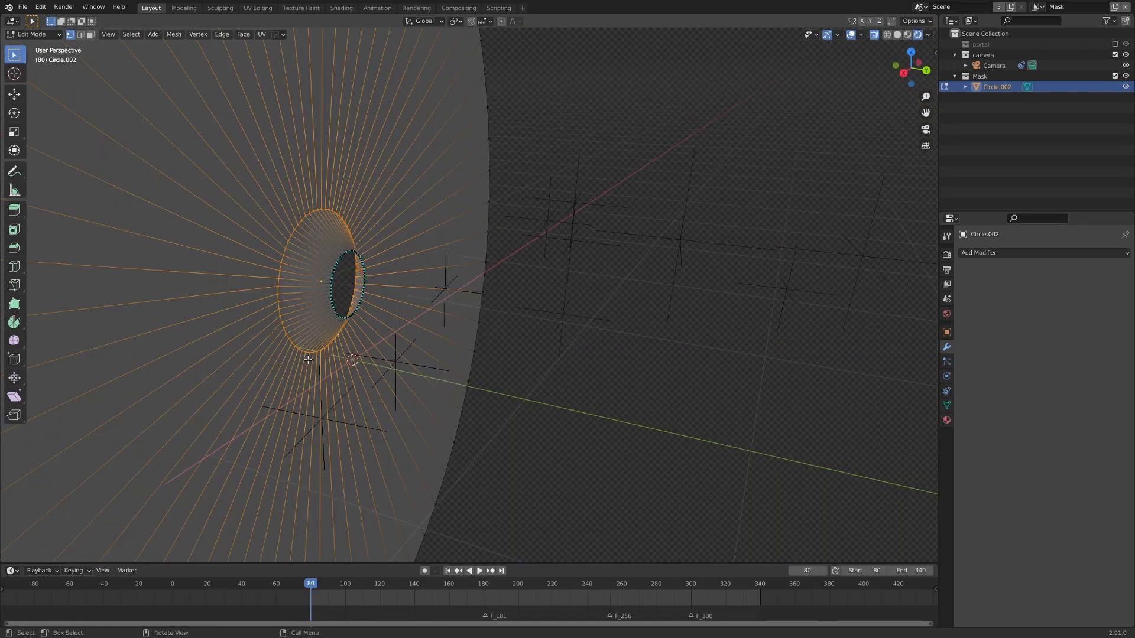
pyautogui.keyDown('alt'); pyautogui.click(334, 337); pyautogui.keyUp('alt')
# Step: Extrude the selected loop along its local Z axis into a short cylinder behind the mask and fill its open end
pyautogui.press('e')
pyautogui.press('z')
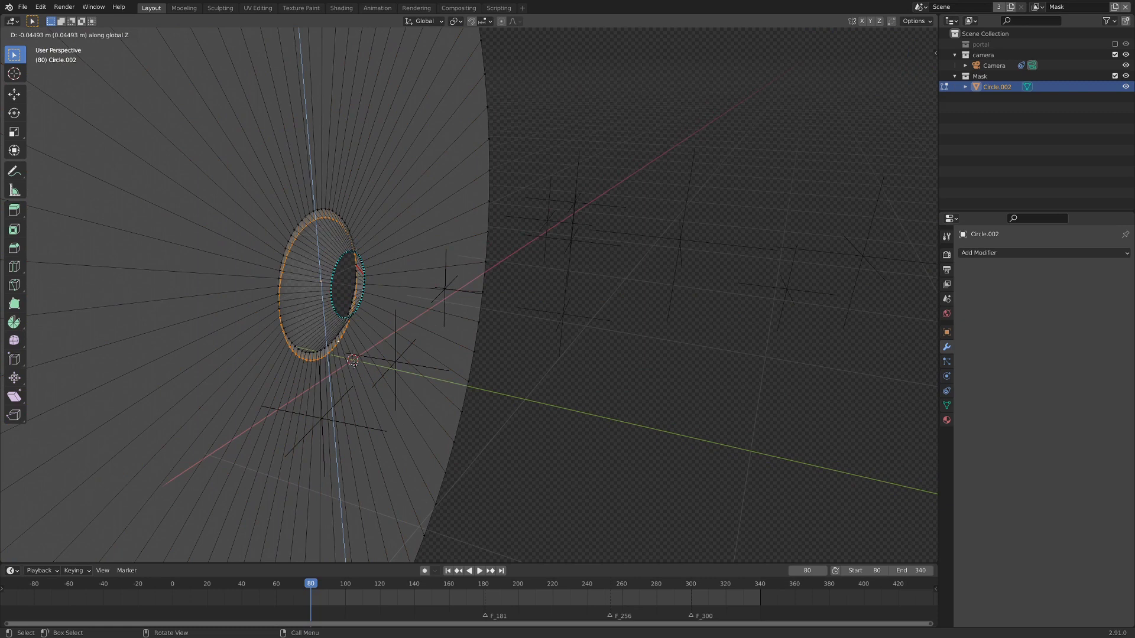
pyautogui.press('z')
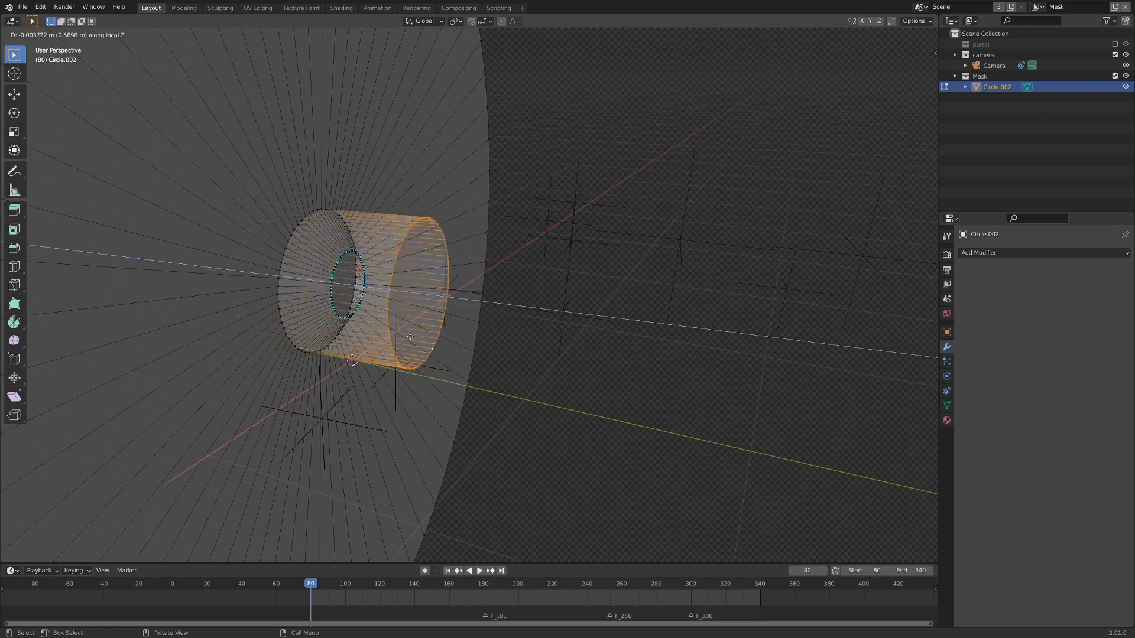
pyautogui.click(365, 327)
pyautogui.scroll(-1, 365, 327)
pyautogui.scroll(2, 354, 313)
pyautogui.moveTo(328, 294); pyautogui.dragTo(383, 307, button='middle')
pyautogui.press('f')
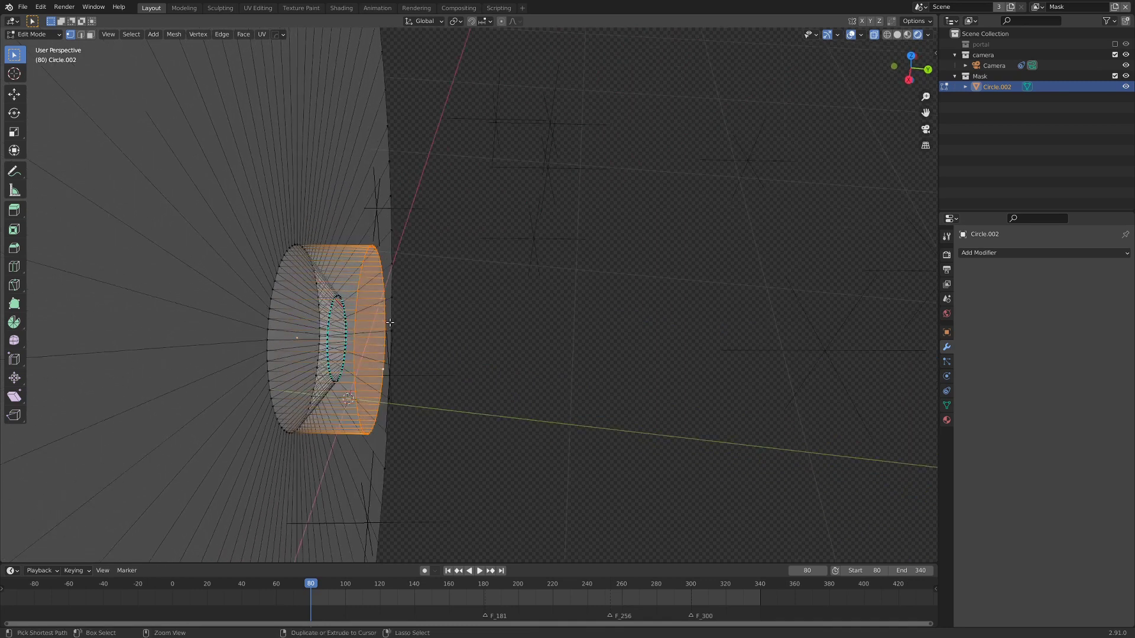
# Step: Grow the selection and assign it a new material named White with a white Emission surface in a third slot
pyautogui.press('ctrl+KP_Add')
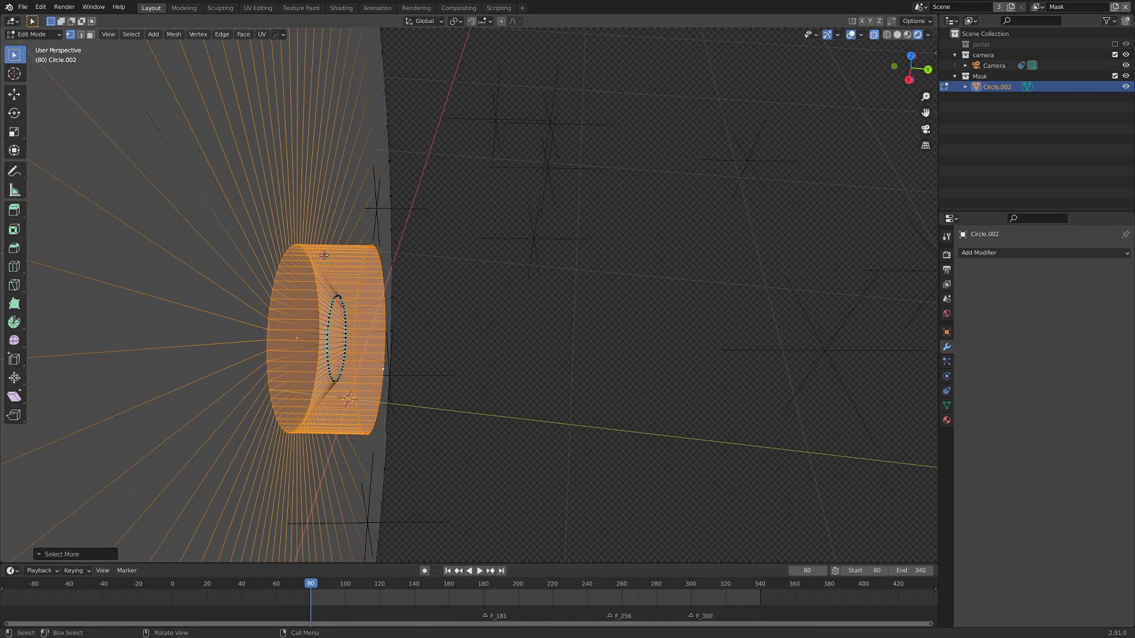
pyautogui.click(946, 420)
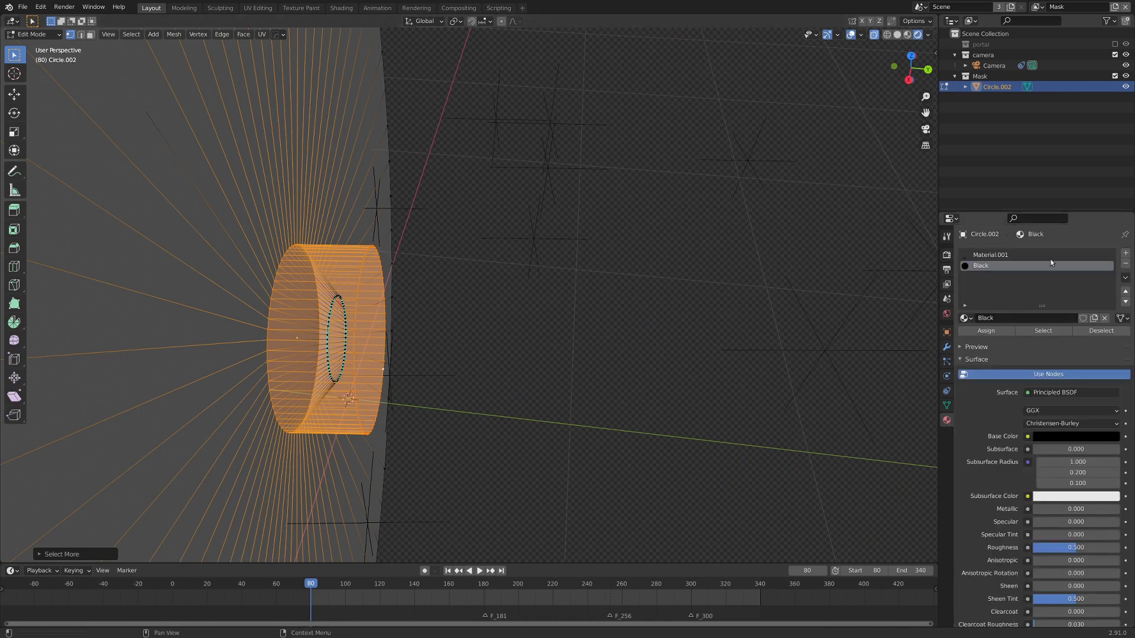
pyautogui.click(1125, 253)
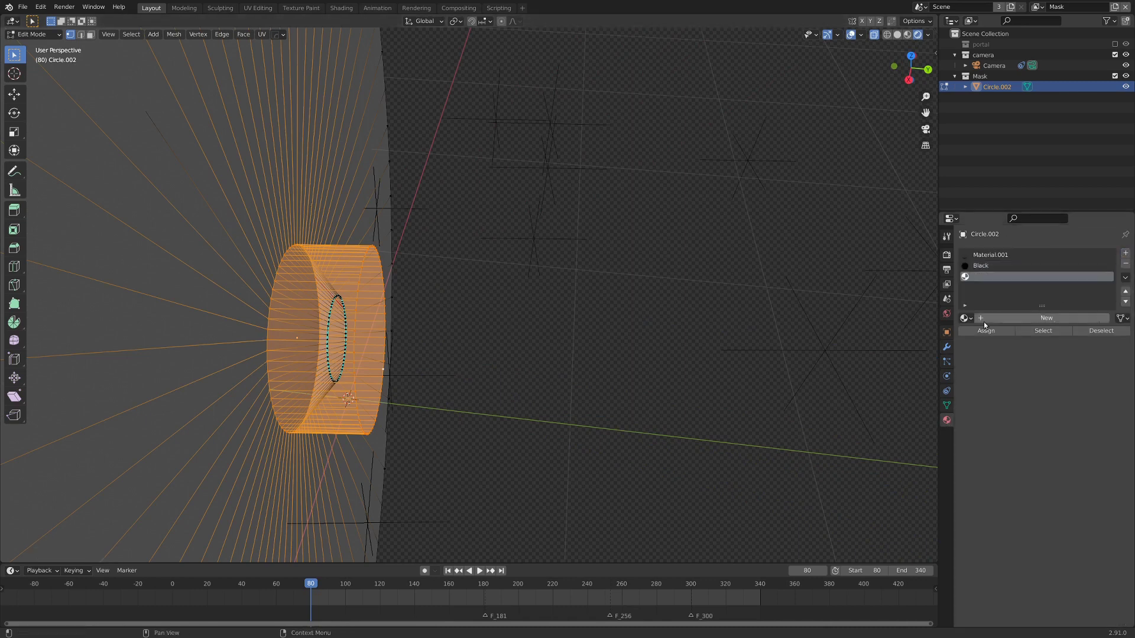
pyautogui.doubleClick(1013, 318)
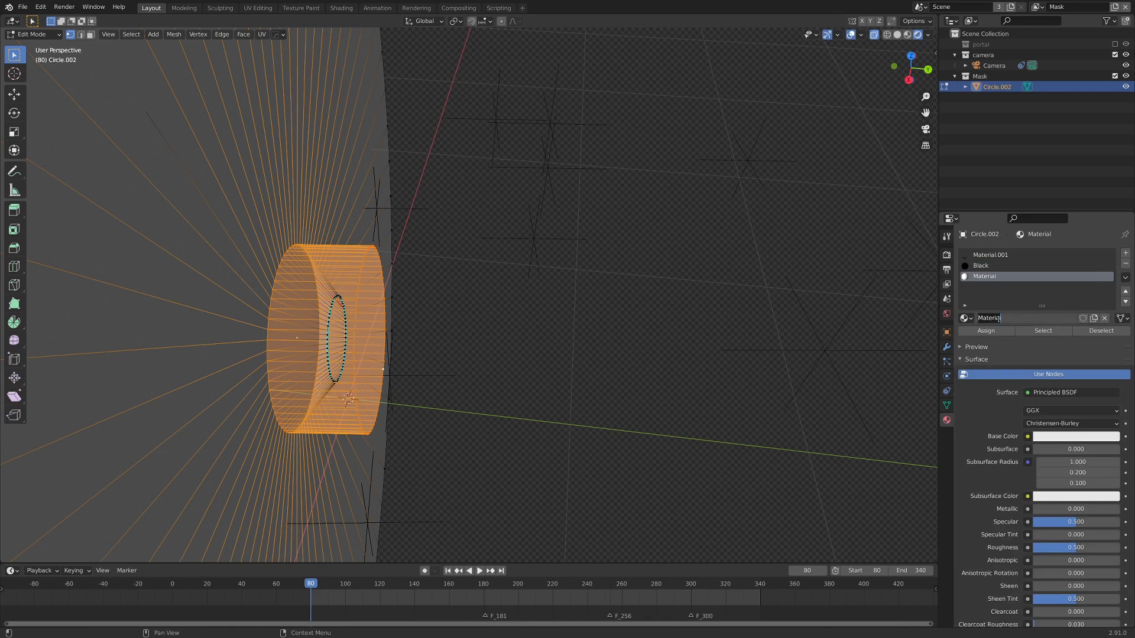
pyautogui.click(1055, 393)
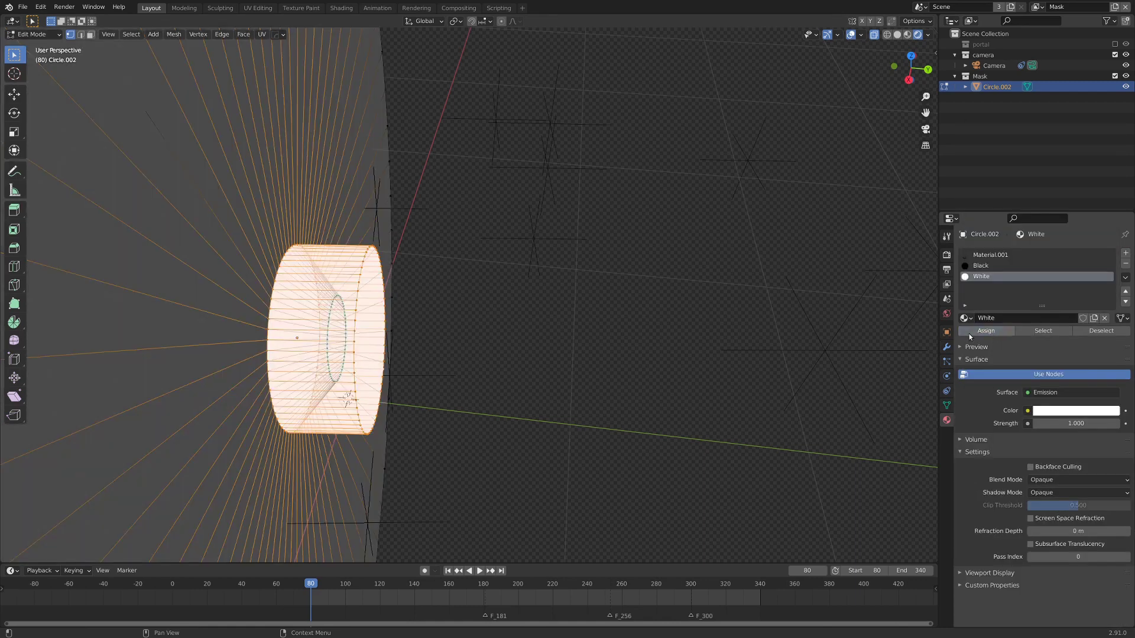
# Step: Leave mesh editing and play the animation through the camera to check the black-and-white mask
pyautogui.press('Tab')
pyautogui.scroll(5, 412, 324)
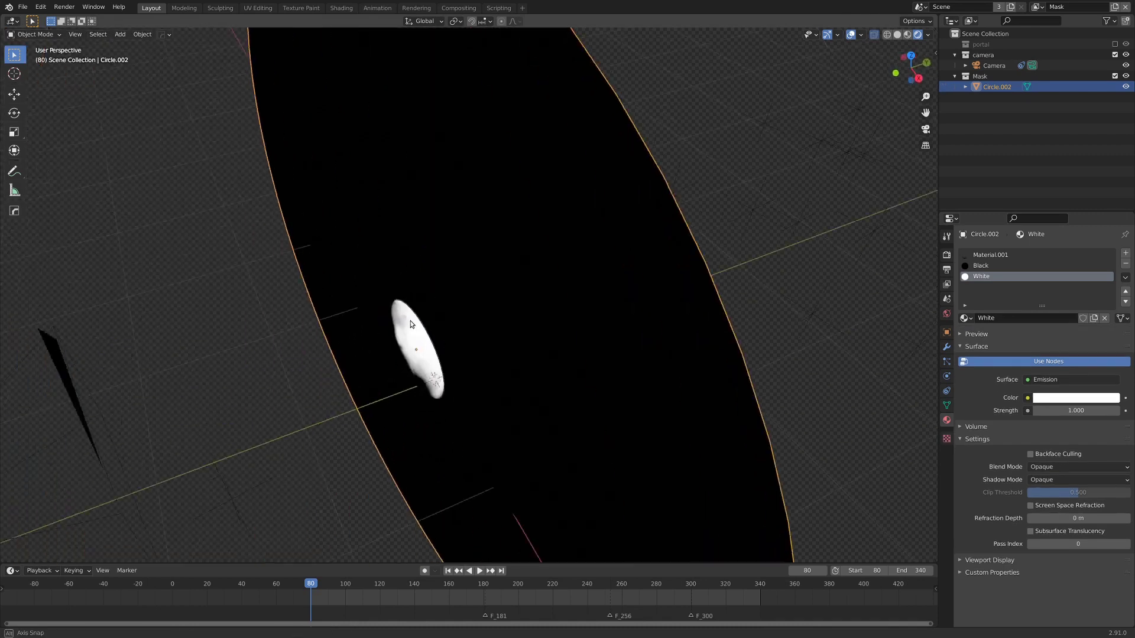
pyautogui.press('KP_0')
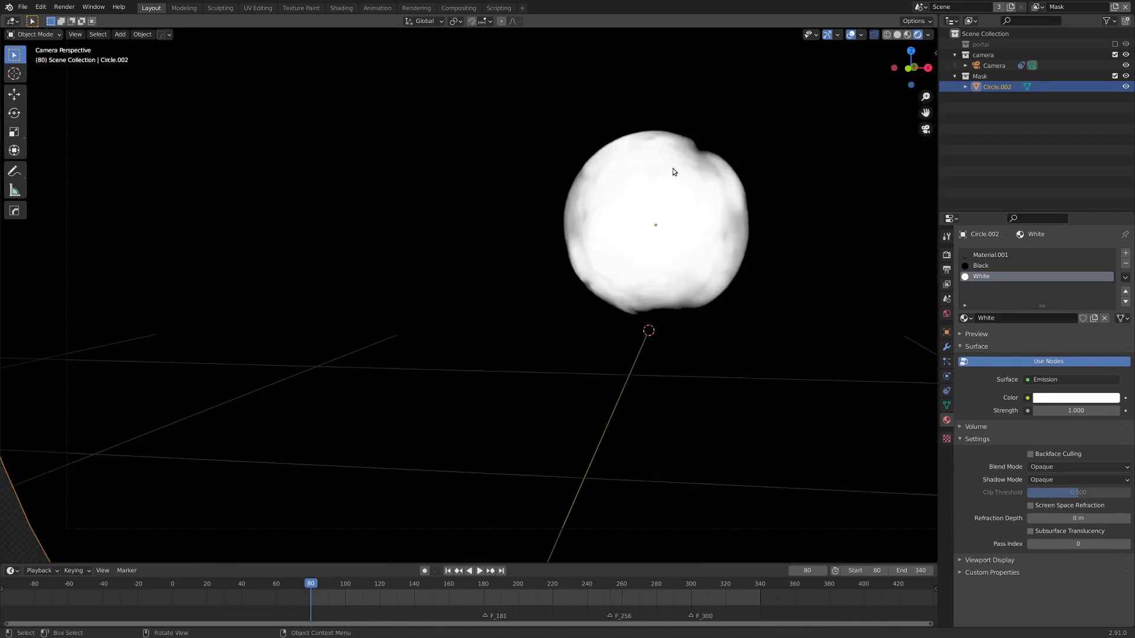
pyautogui.press('space')
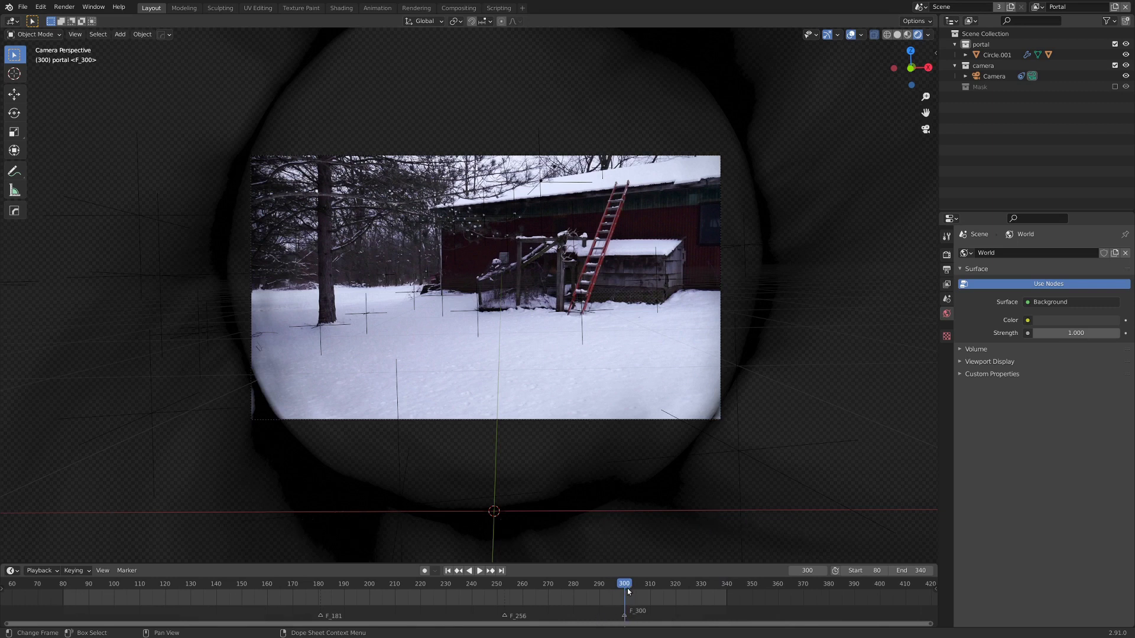
# Step: Play and scrub the portal animation around its full-frame moment, stopping on frame 300
pyautogui.click(610, 601)
pyautogui.press('space')
pyautogui.keyDown('shift'); pyautogui.moveTo(607, 611); pyautogui.dragTo(625, 609, button='right'); pyautogui.keyUp('shift')
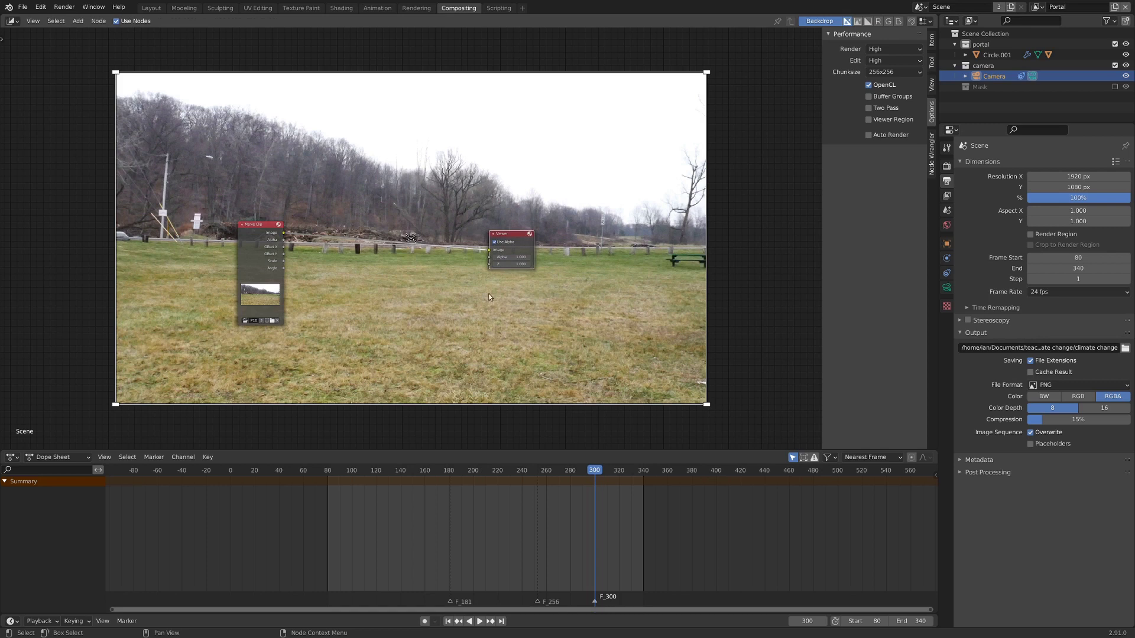
# Step: Render frame 300, display the Viewer Node image and save it as a PNG named switch
pyautogui.press('F12')
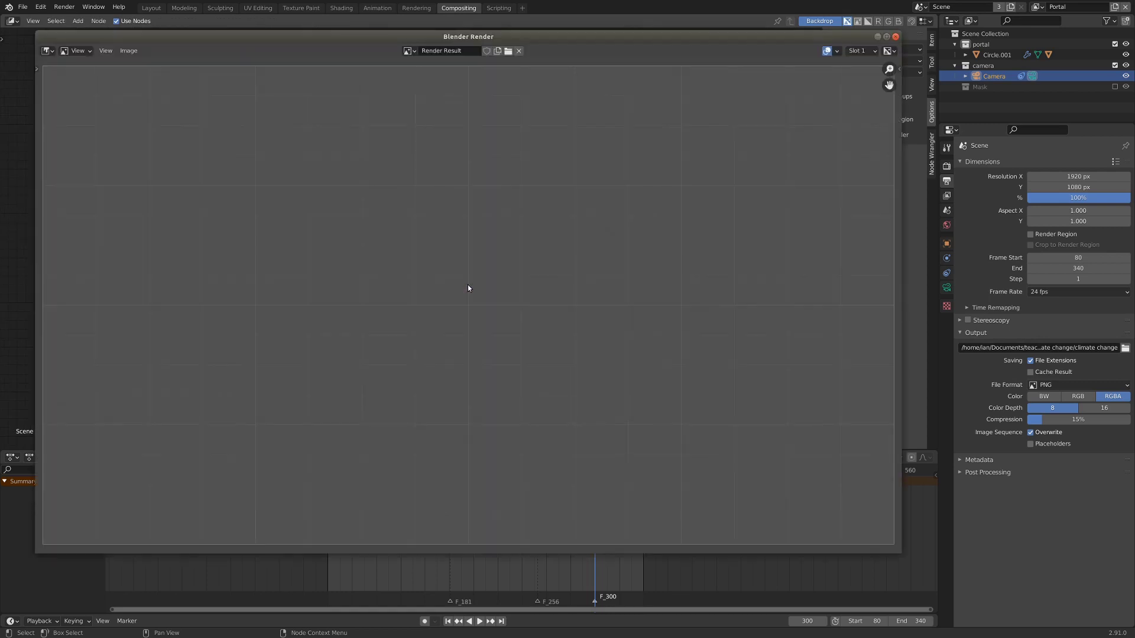
pyautogui.click(409, 50)
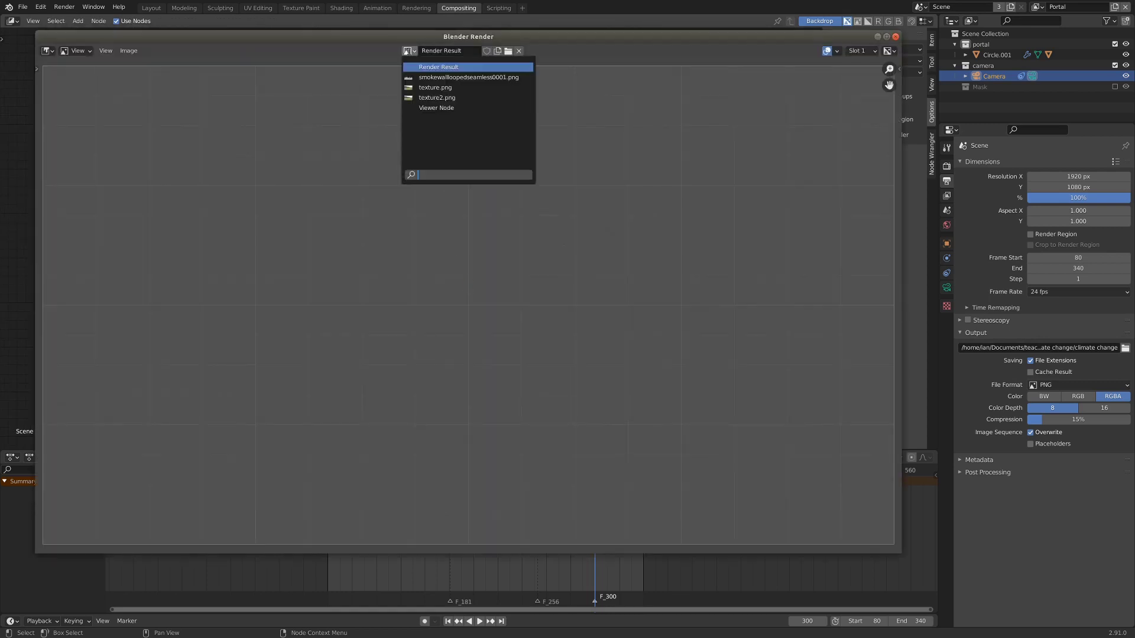
pyautogui.click(447, 108)
pyautogui.write('swit')
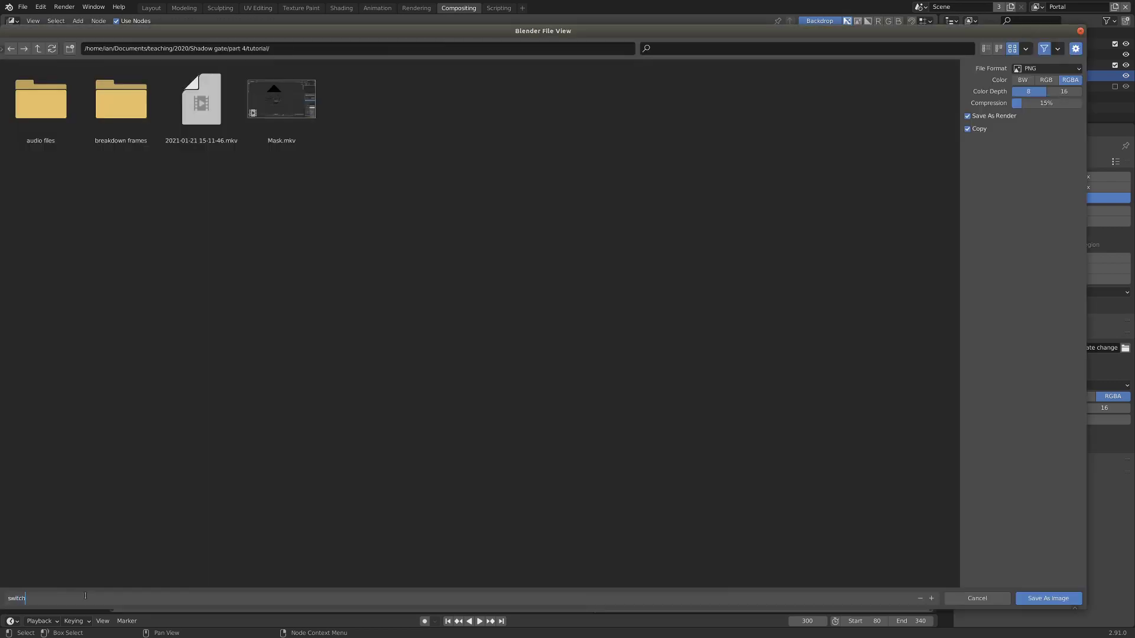
pyautogui.write('ch')
pyautogui.press('Return')
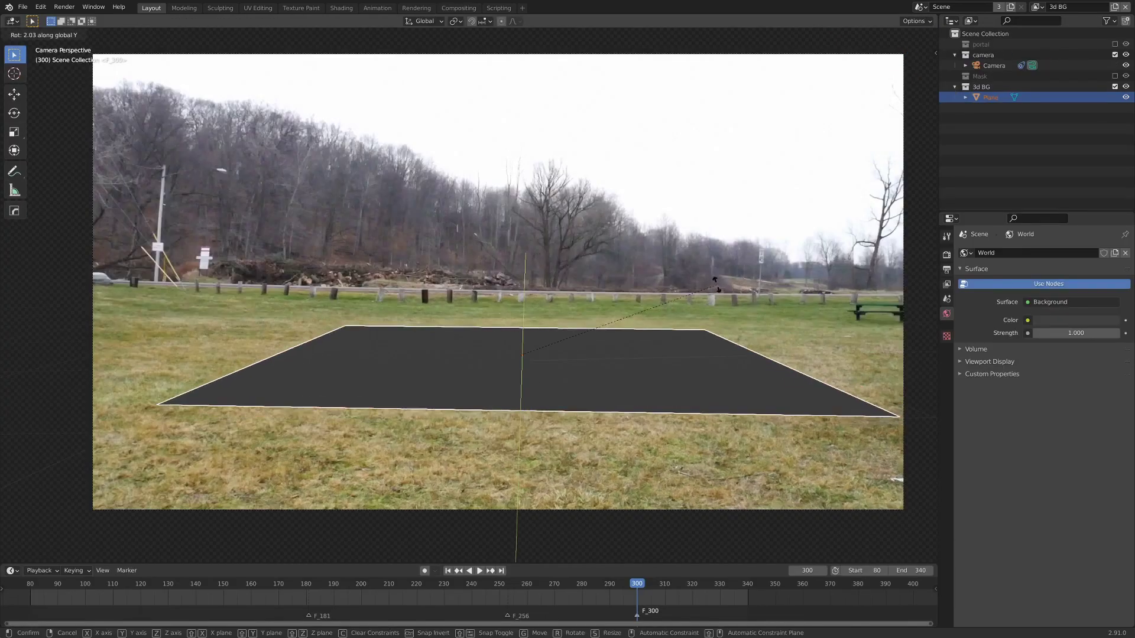
# Step: Rotate the ground plane slightly about global Y and shift its far left vertex along Y and X to fit the footage's fence line
pyautogui.click(579, 303)
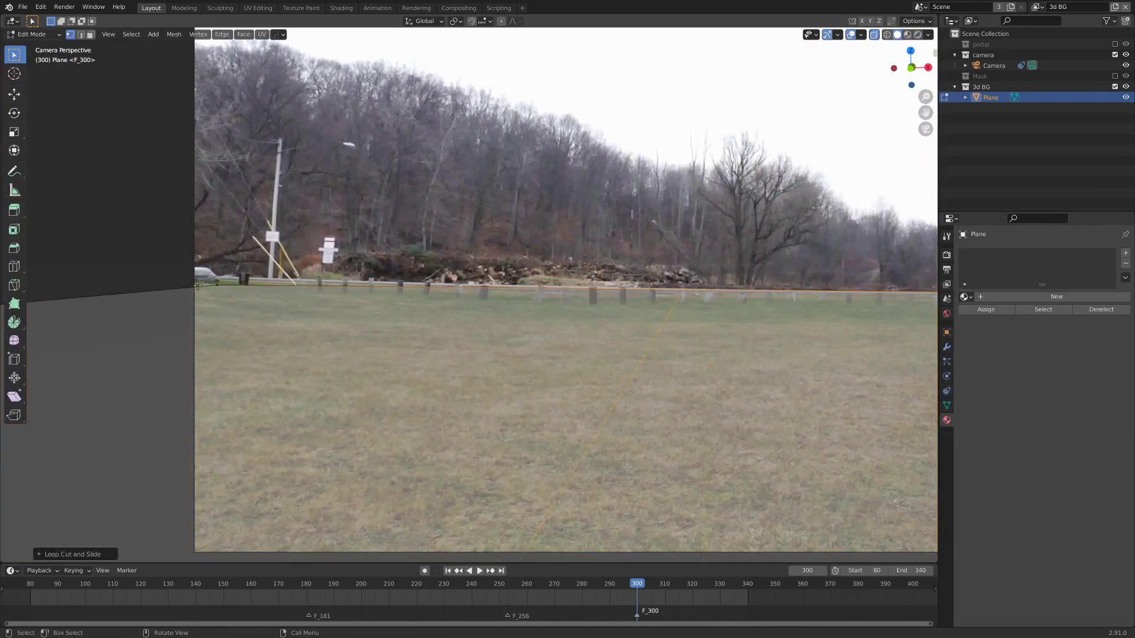
pyautogui.click(197, 285)
pyautogui.press('KP_0')
pyautogui.press('KP_0')
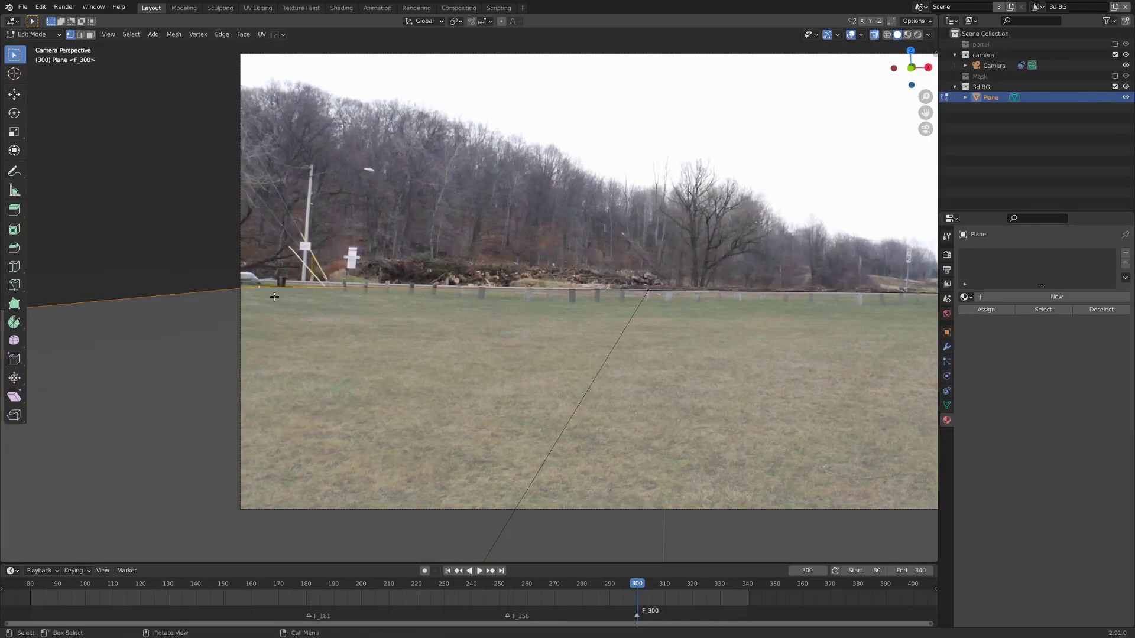
pyautogui.press('g')
pyautogui.press('y')
pyautogui.click(259, 282)
pyautogui.keyDown('shift'); pyautogui.moveTo(260, 282); pyautogui.dragTo(561, 276, button='middle'); pyautogui.keyUp('shift')
pyautogui.scroll(3, 591, 269)
pyautogui.press('g')
pyautogui.press('x')
pyautogui.click(549, 258)
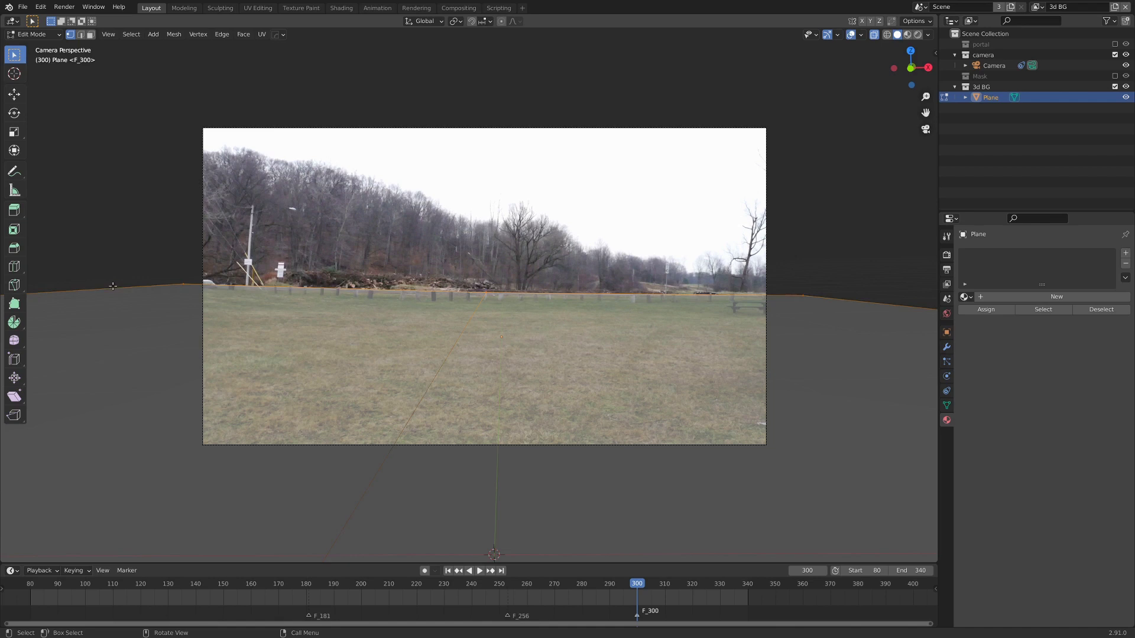
# Step: Extrude the plane's far edge upward along Z to form a background wall behind the field
pyautogui.press('e')
pyautogui.press('z')
pyautogui.click(589, 298)
# Step: Select the entire ground and wall mesh and subdivide it repeatedly into a dense grid
pyautogui.press('a')
pyautogui.rightClick(542, 282)
pyautogui.click(542, 282)
pyautogui.rightClick(567, 241)
pyautogui.click(567, 242)
pyautogui.hotkey('shift', 'r')
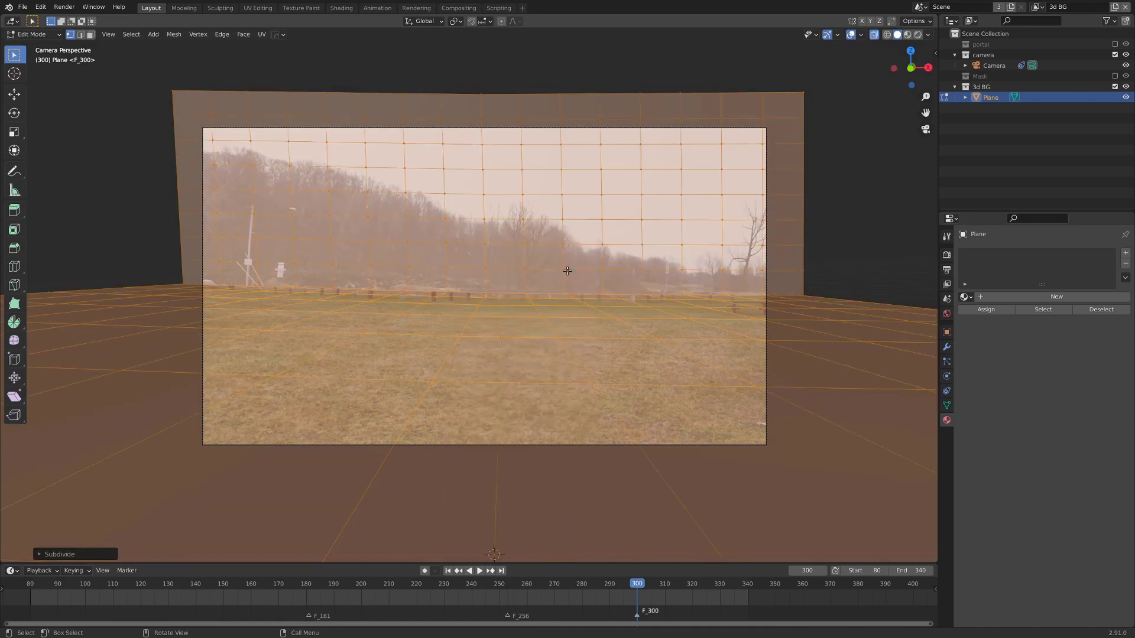
pyautogui.hotkey('shift', 'r')
pyautogui.hotkey('shift', 'r')
pyautogui.rightClick(567, 270)
pyautogui.click(567, 271)
# Step: Unwrap the dense mesh with Project from View through the camera and inspect the layout in a maximised UV editor
pyautogui.press('u')
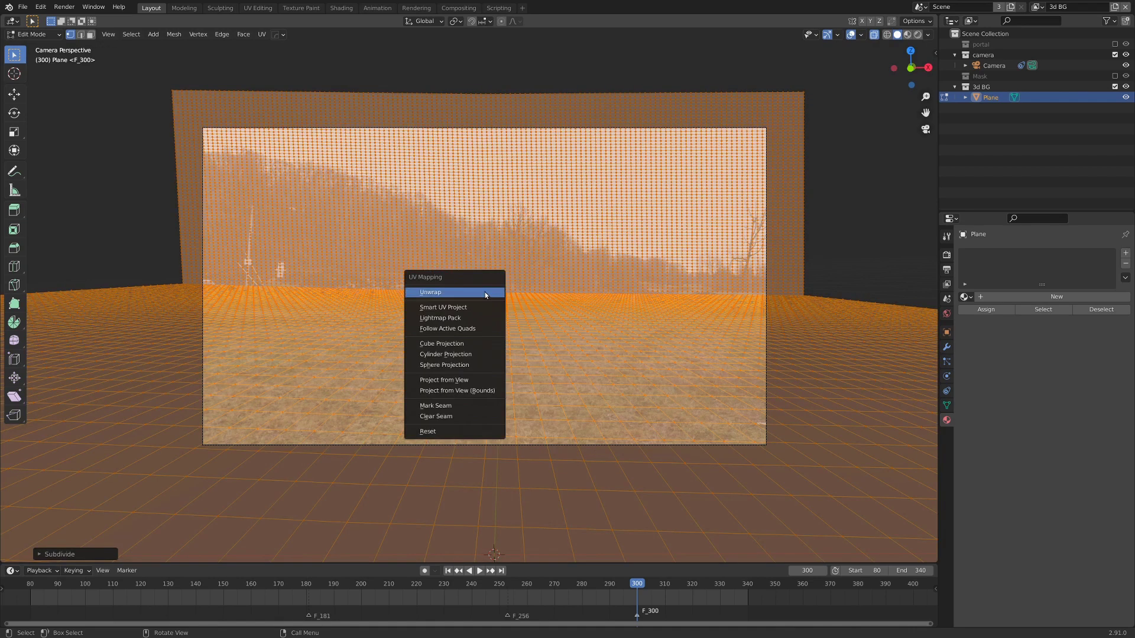
pyautogui.click(454, 377)
pyautogui.hotkey('shift', 'F10')
pyautogui.hotkey('ctrl', 'space')
pyautogui.scroll(8, 598, 299)
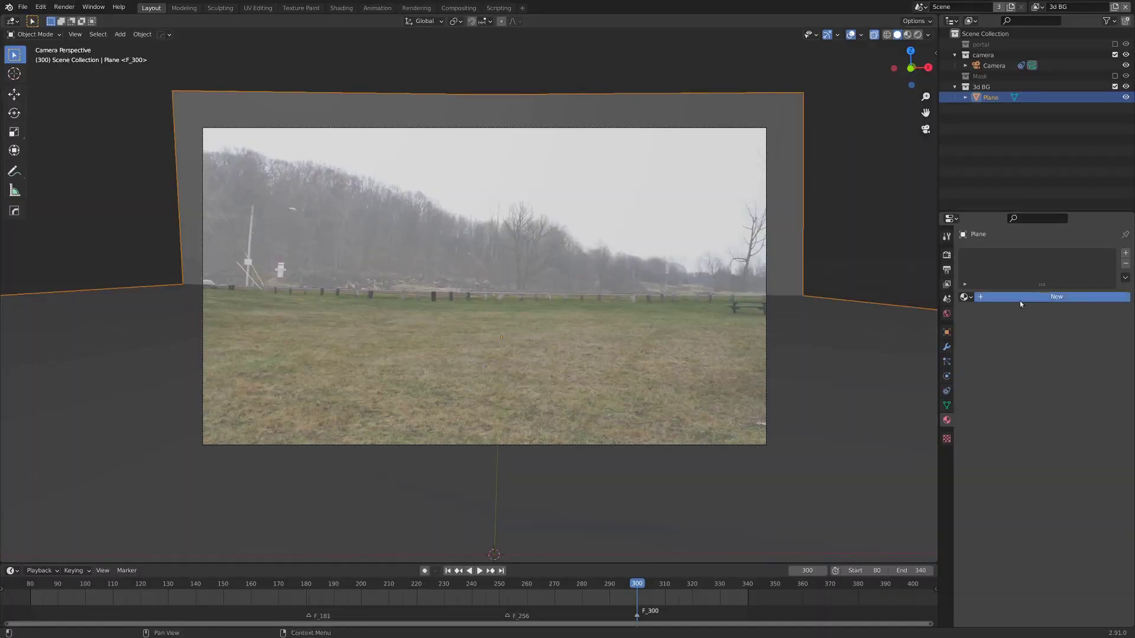
# Step: Give the plane a new material with an Emission surface and an Image Texture as its colour
pyautogui.click(1019, 300)
pyautogui.click(1073, 359)
pyautogui.click(1013, 413)
pyautogui.click(1027, 377)
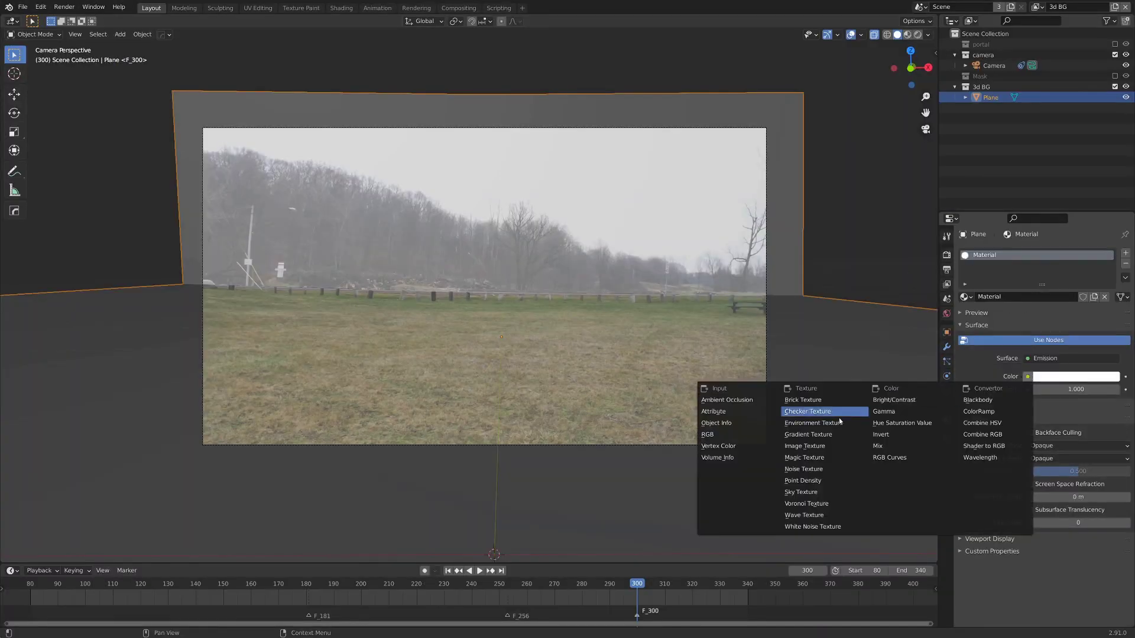
pyautogui.click(810, 445)
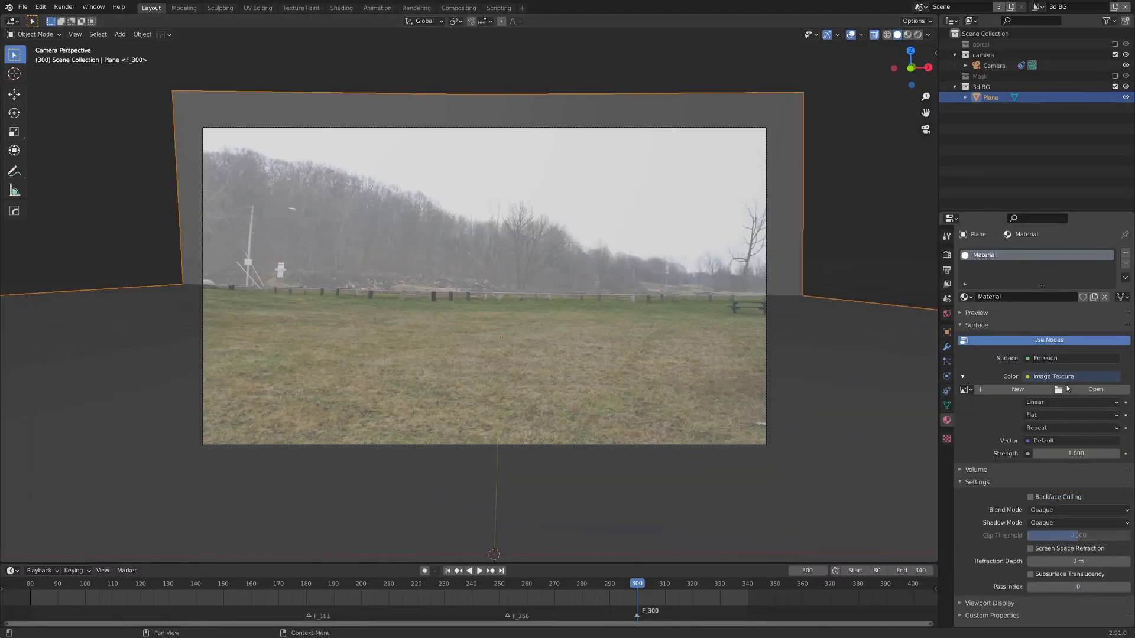
# Step: Load switch.png as the material's image and set its extension mode to Clip
pyautogui.click(1100, 392)
pyautogui.doubleClick(513, 109)
pyautogui.click(1044, 428)
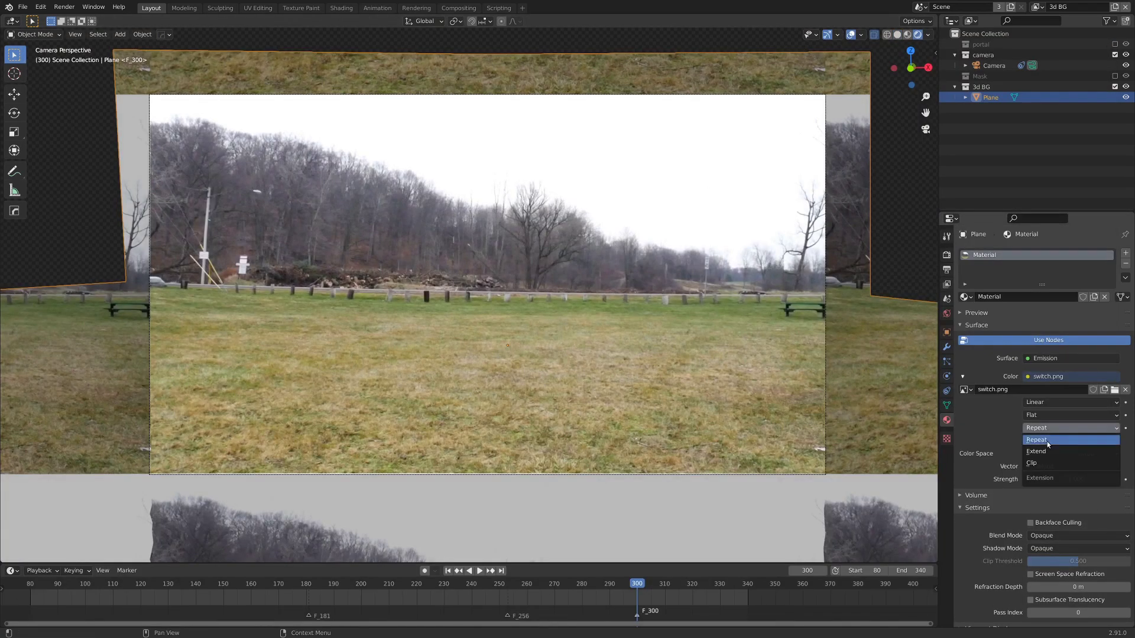
pyautogui.click(1037, 463)
pyautogui.moveTo(769, 306); pyautogui.dragTo(742, 319, button='middle')
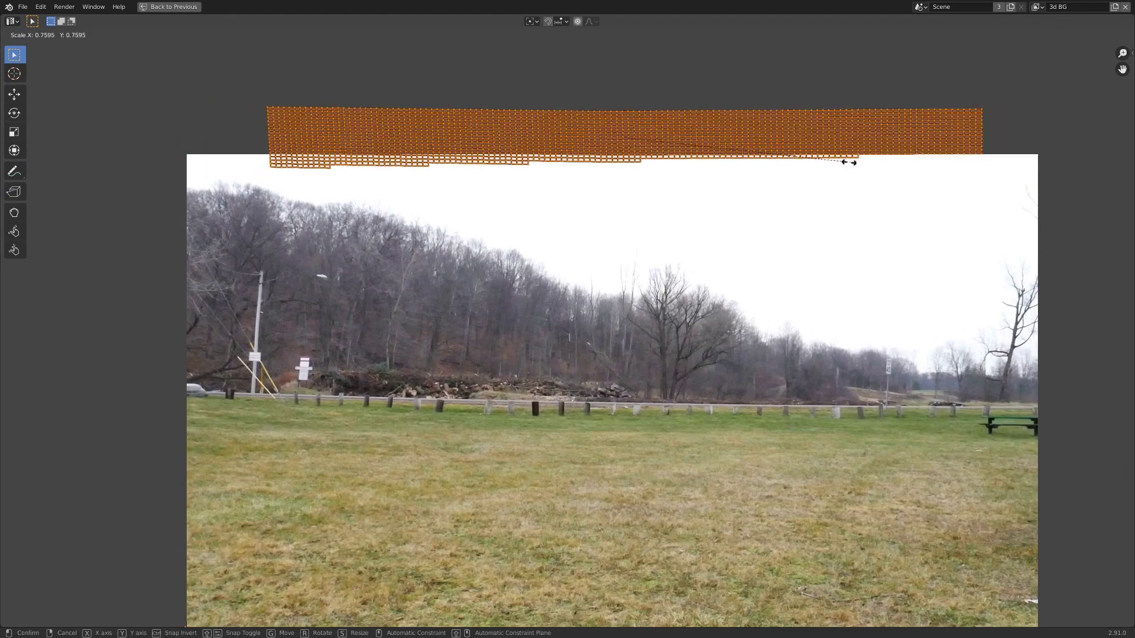
# Step: Scale down the UVs of the wall's uppermost faces and move them onto the image's sky area
pyautogui.click(783, 156)
pyautogui.press('g')
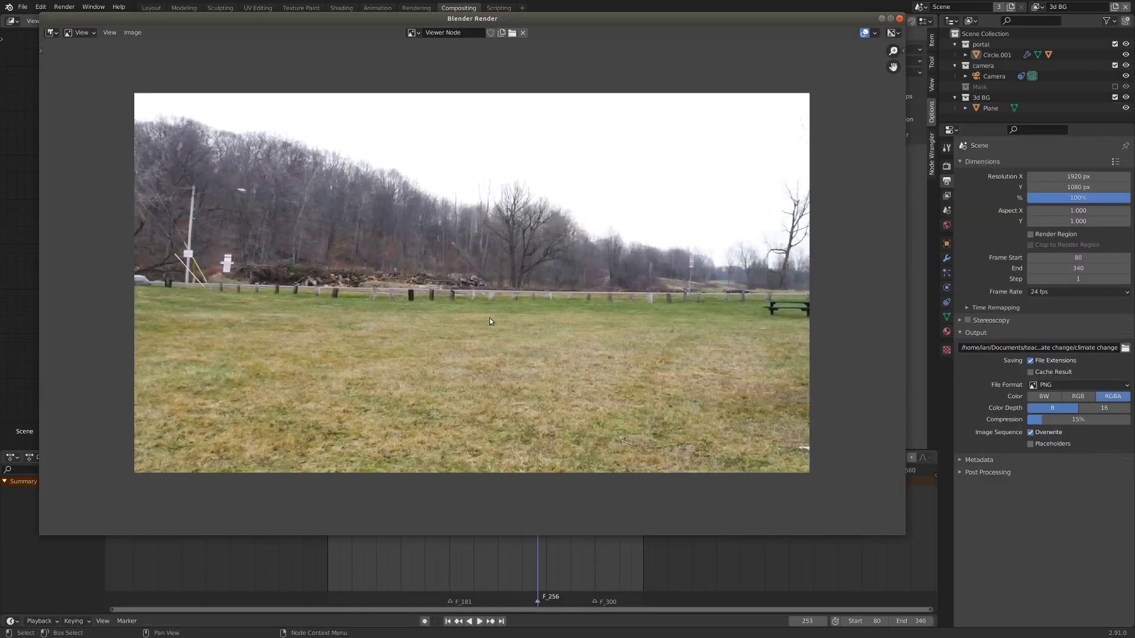
# Step: Save the Viewer Node image of frame 253 as a separate image file
pyautogui.hotkey('shift', 'alt', 's')
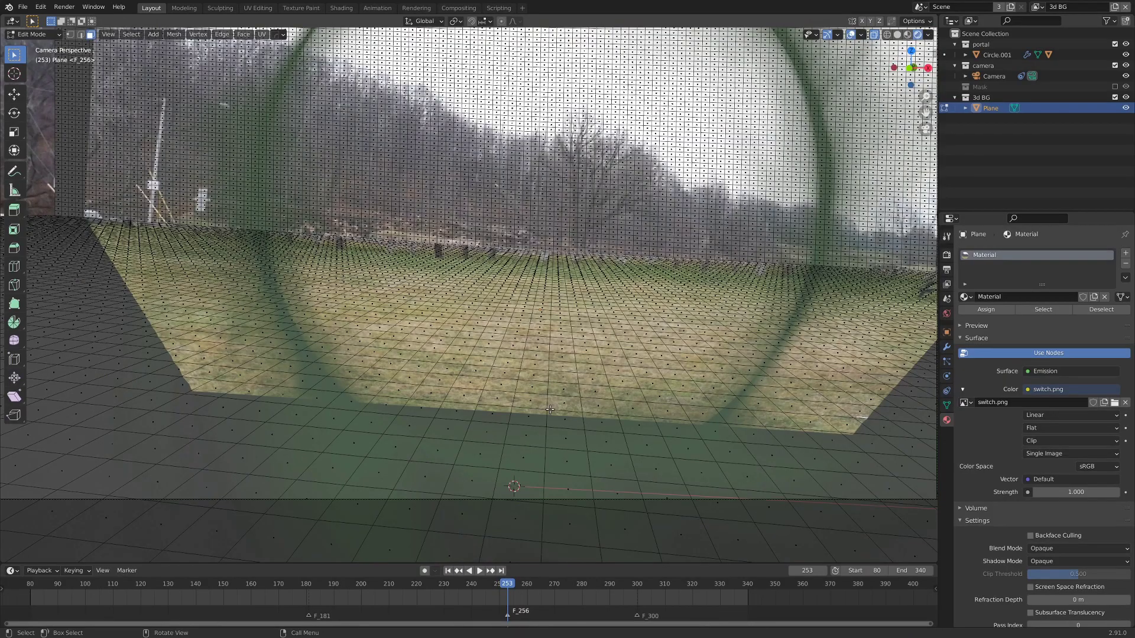
# Step: Cut the ground mesh along the near edge of the projected grass image with the Knife tool
pyautogui.moveTo(566, 413); pyautogui.dragTo(546, 413, button='middle')
pyautogui.scroll(8, 464, 360)
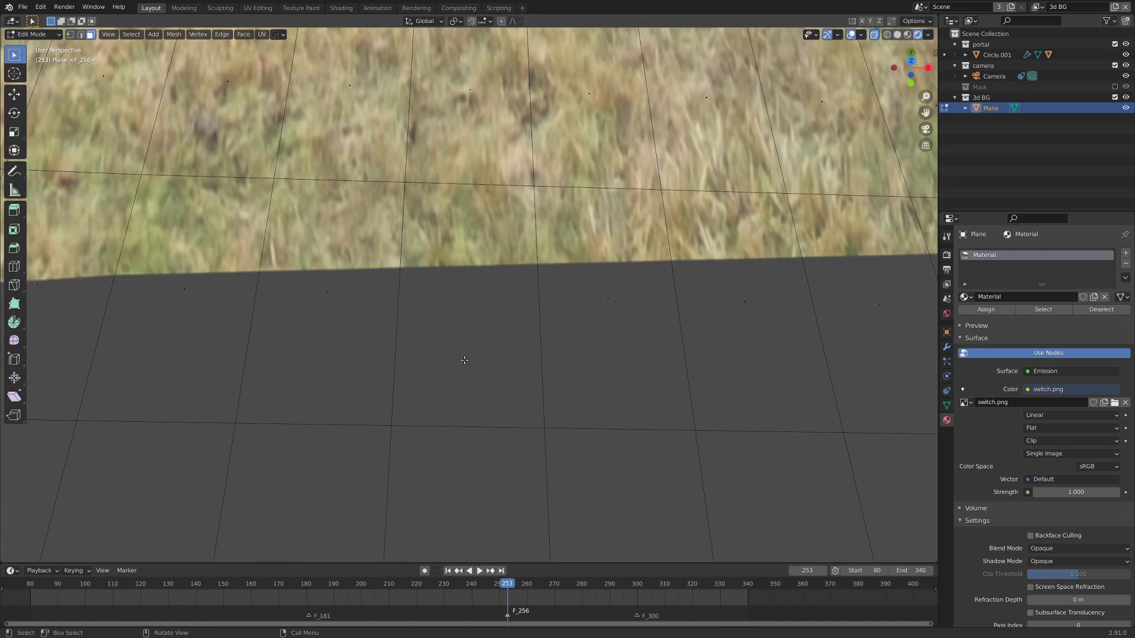
pyautogui.click(468, 299)
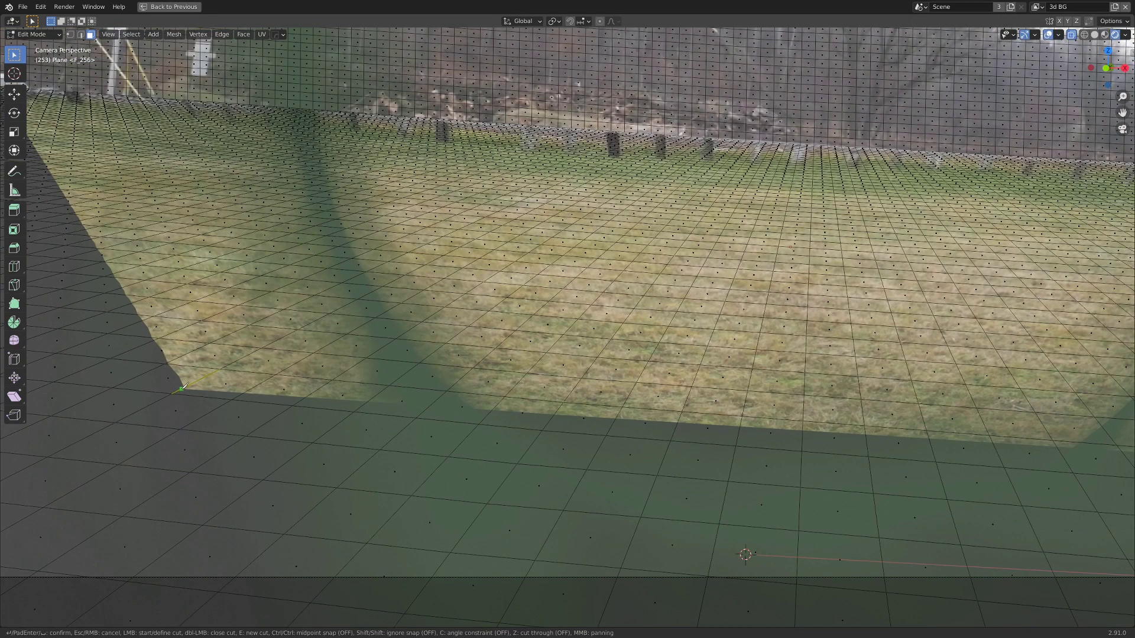
pyautogui.keyDown('shift'); pyautogui.moveTo(945, 435); pyautogui.dragTo(398, 393, button='middle'); pyautogui.keyUp('shift')
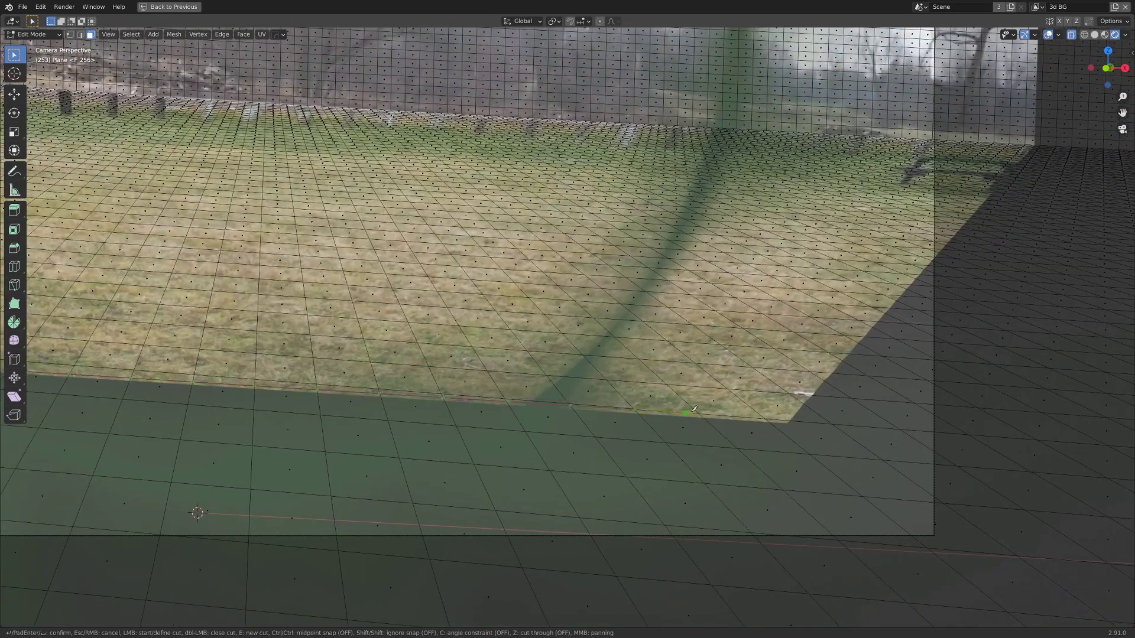
# Step: Select the row of ground faces along the cut and the untextured ground faces in front of it
pyautogui.keyDown('ctrl'); pyautogui.click(292, 393); pyautogui.keyUp('ctrl')
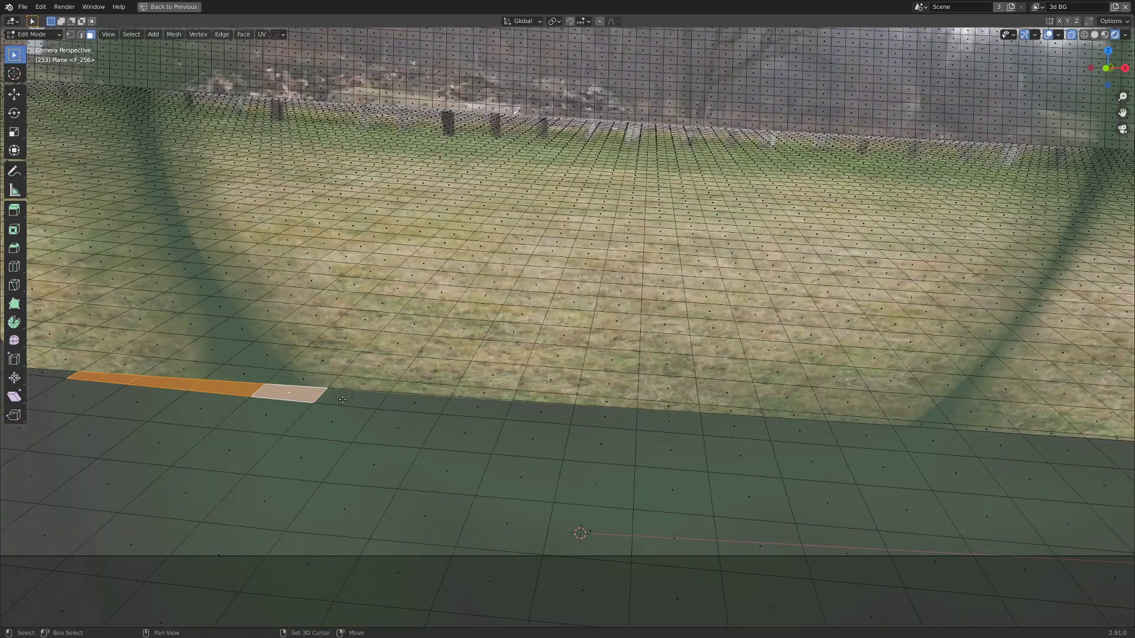
pyautogui.keyDown('ctrl'); pyautogui.click(540, 414); pyautogui.keyUp('ctrl')
pyautogui.keyDown('ctrl'); pyautogui.click(791, 430); pyautogui.keyUp('ctrl')
pyautogui.scroll(-2, 792, 431)
pyautogui.keyDown('shift'); pyautogui.moveTo(792, 431); pyautogui.dragTo(705, 422, button='middle'); pyautogui.keyUp('shift')
pyautogui.keyDown('ctrl'); pyautogui.click(876, 406); pyautogui.keyUp('ctrl')
pyautogui.press('c')
pyautogui.moveTo(392, 426); pyautogui.dragTo(526, 442)
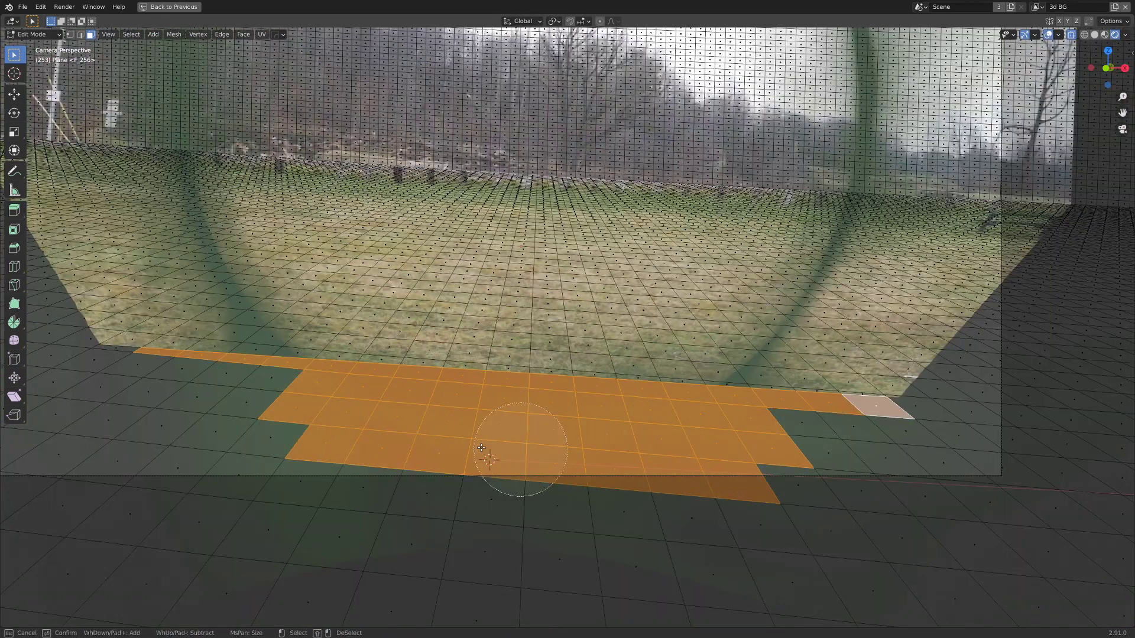
pyautogui.press('Return')
# Step: Project the UVs of the selected ground faces from the camera view
pyautogui.hotkey('ctrl', 'alt', 'space')
pyautogui.press('u')
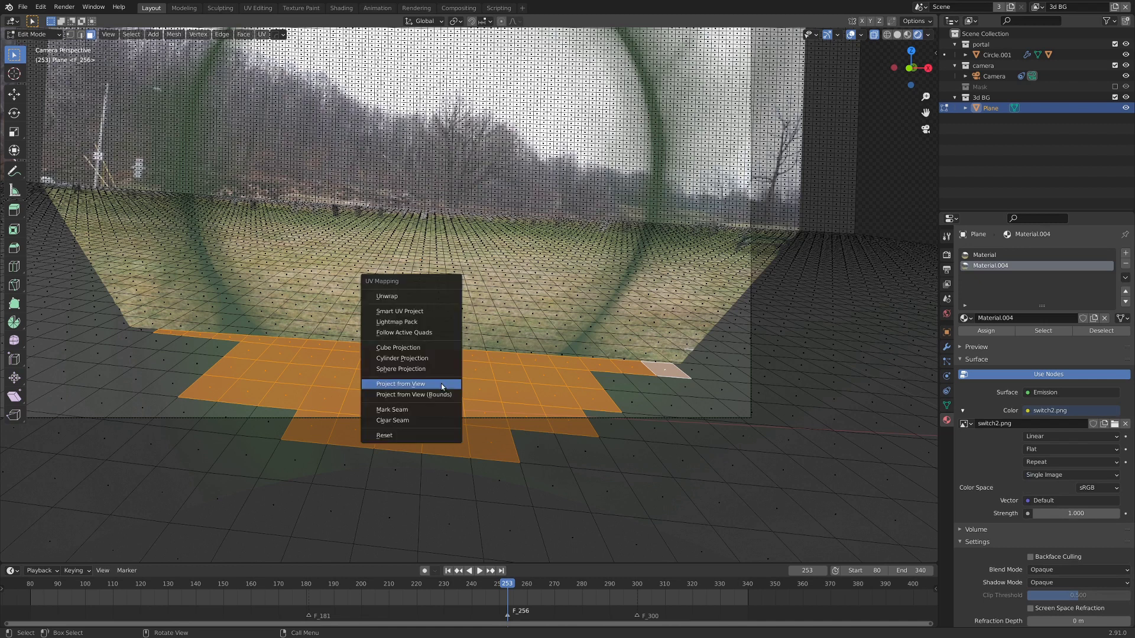
pyautogui.click(442, 385)
# Step: Set an Image Texture as Material.004's emission colour, load switch2.png into it and leave Edit Mode
pyautogui.click(1027, 410)
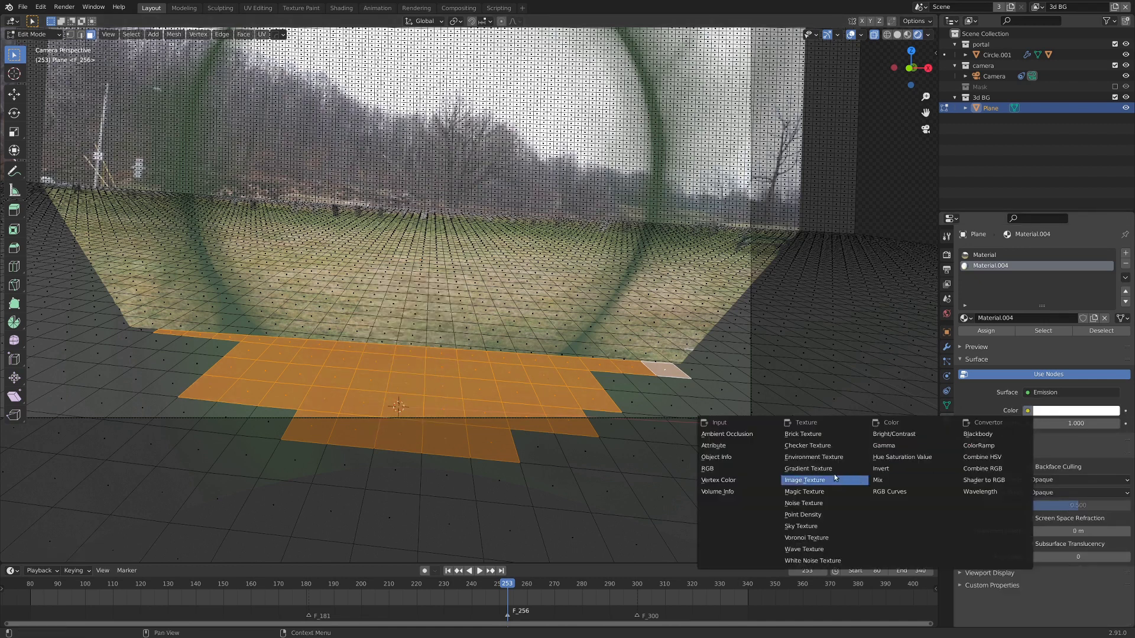
pyautogui.click(830, 483)
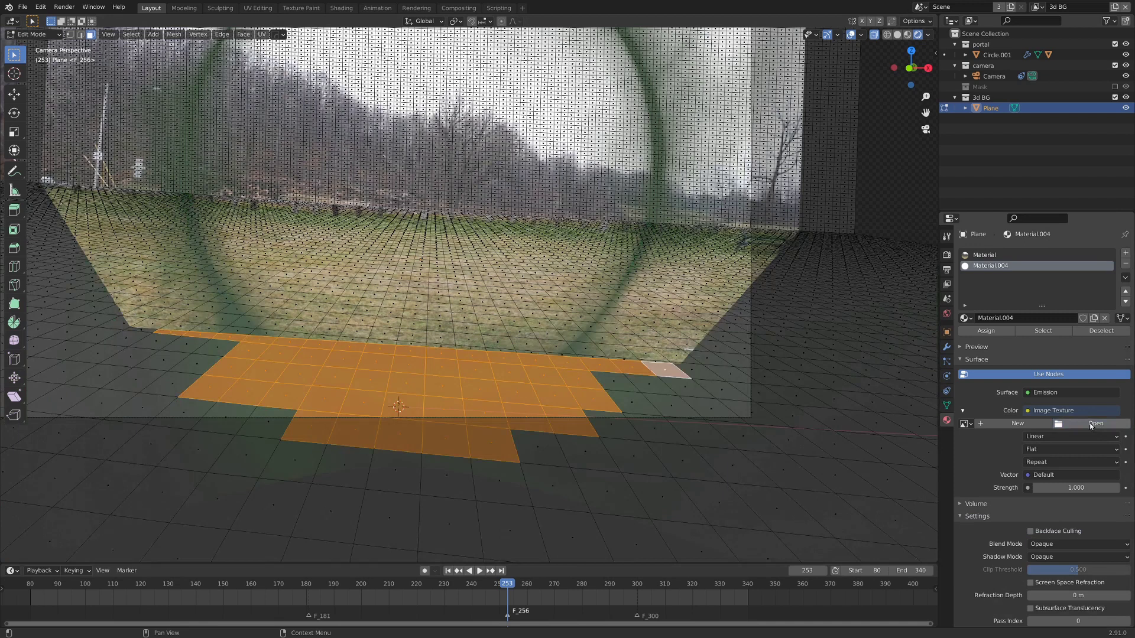
pyautogui.click(1094, 424)
pyautogui.press('t')
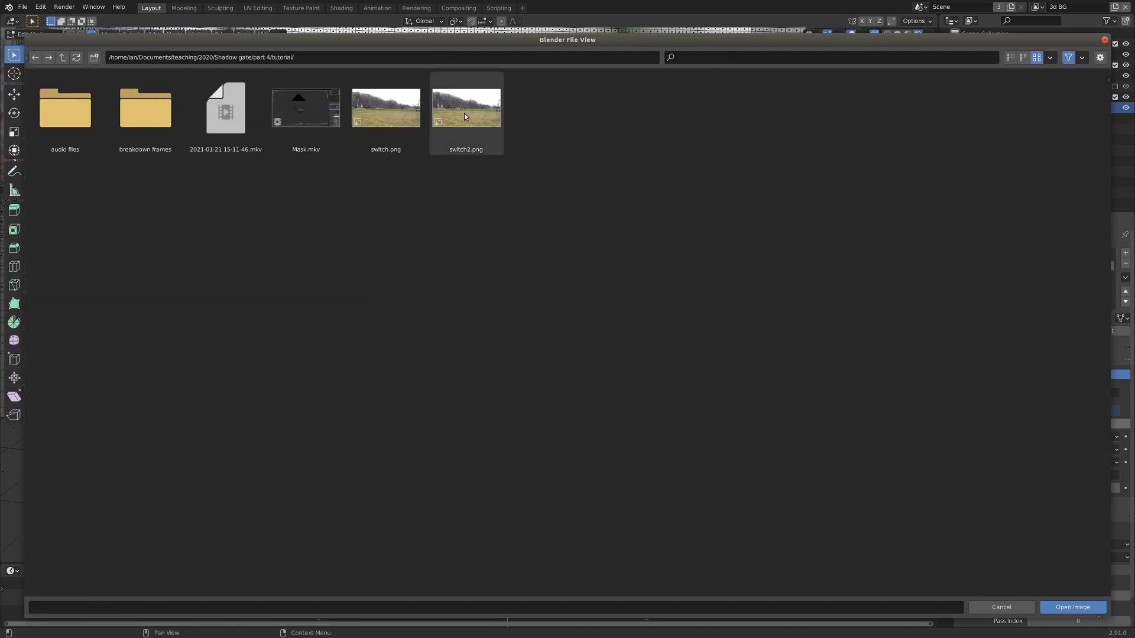
pyautogui.doubleClick(464, 116)
pyautogui.press('Tab')
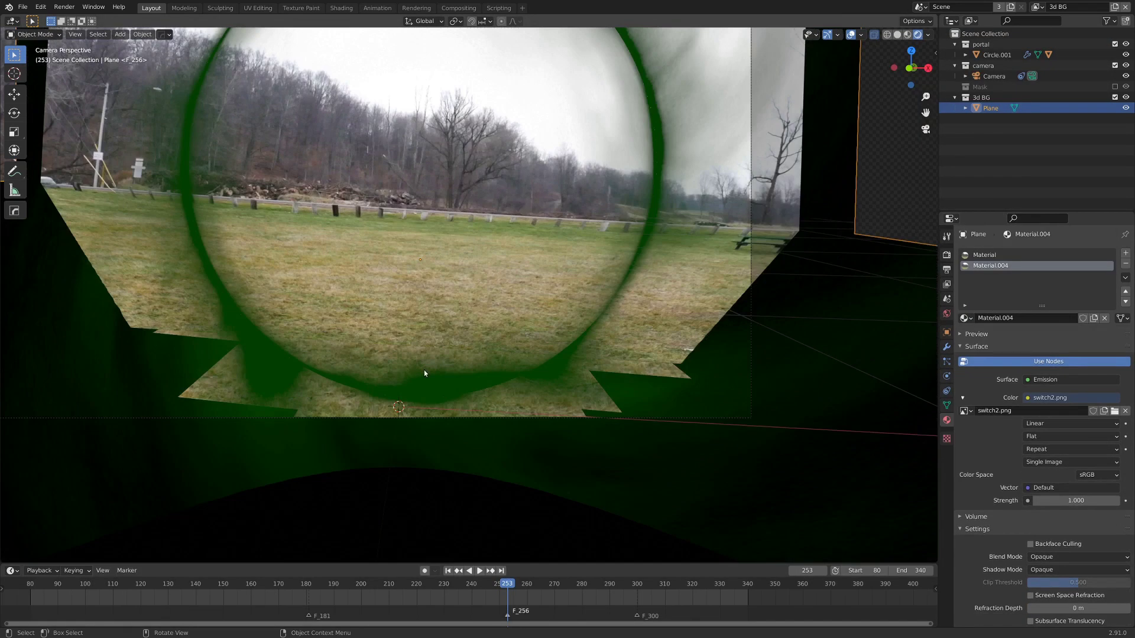
pyautogui.moveTo(424, 370); pyautogui.dragTo(531, 391, button='middle')
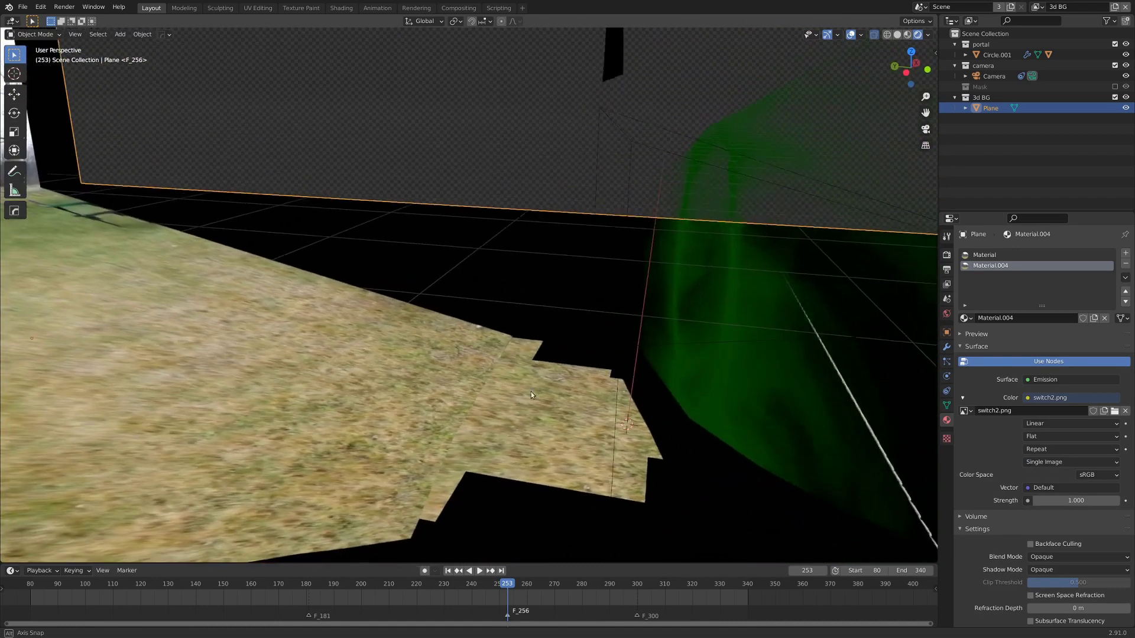
pyautogui.moveTo(447, 591); pyautogui.dragTo(549, 601)
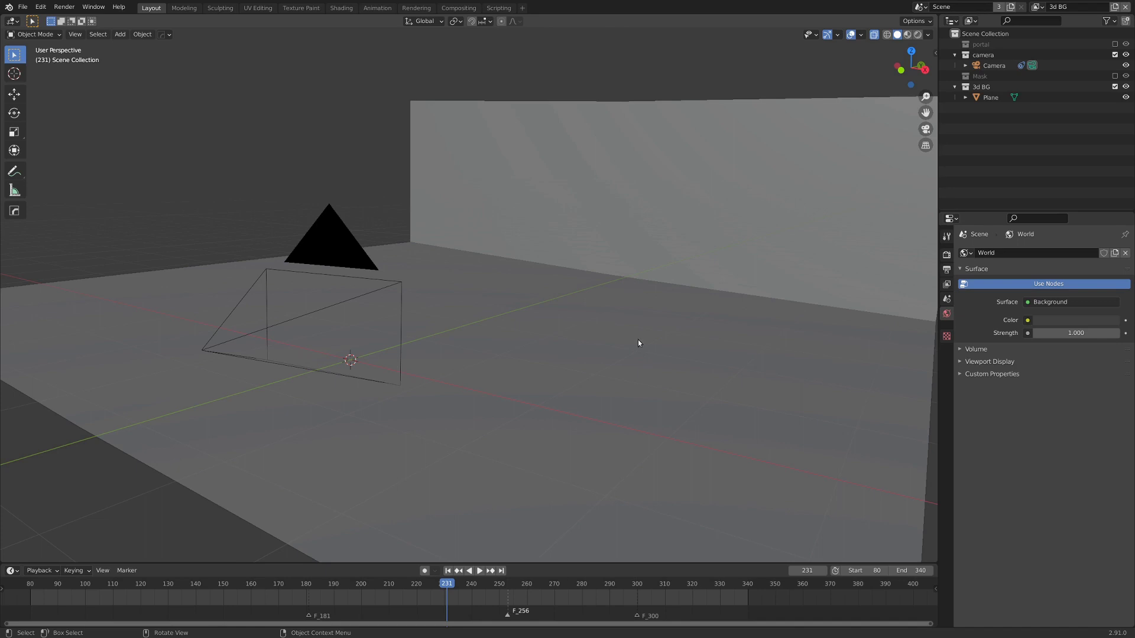
# Step: Switch between the Portal, 3d BG and Mask view layers to review which collections each one includes
pyautogui.click(1036, 8)
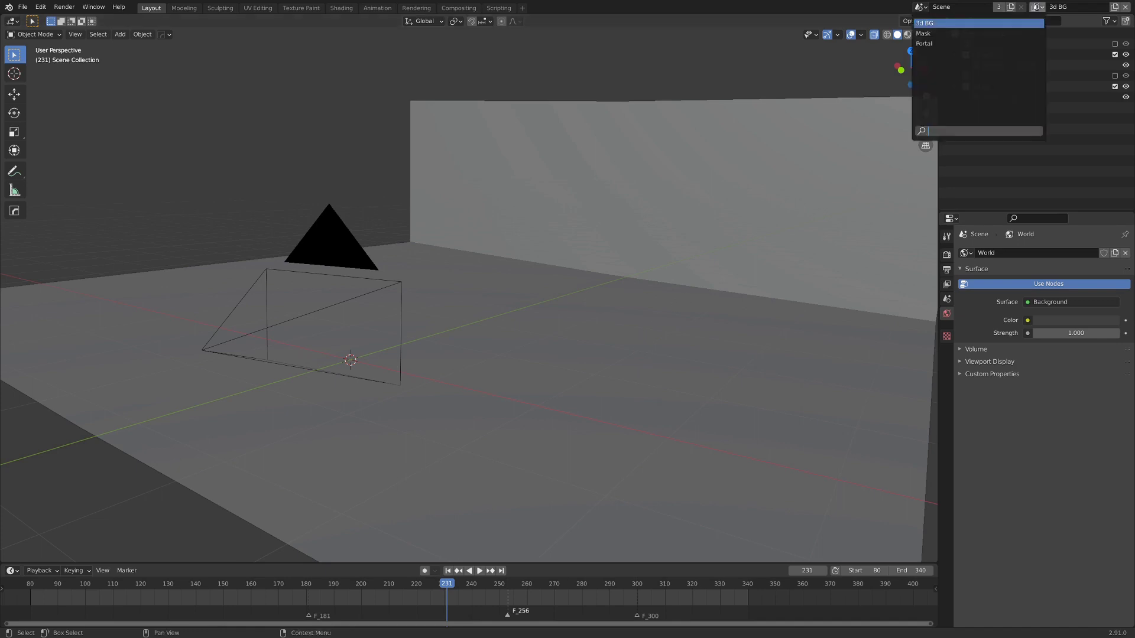
pyautogui.click(932, 44)
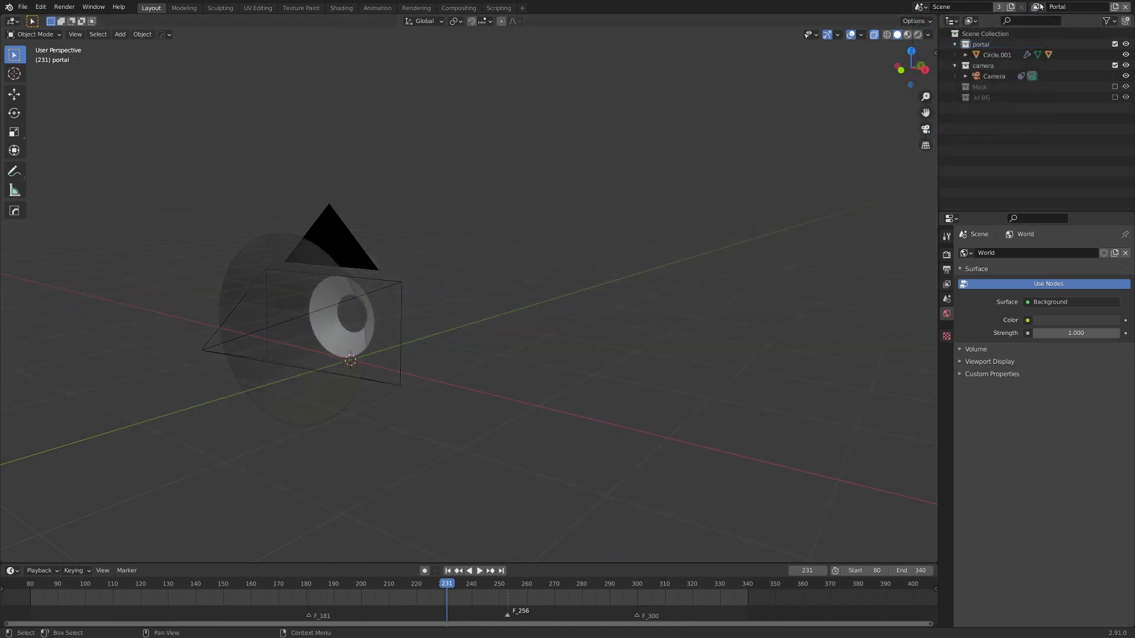
pyautogui.click(934, 23)
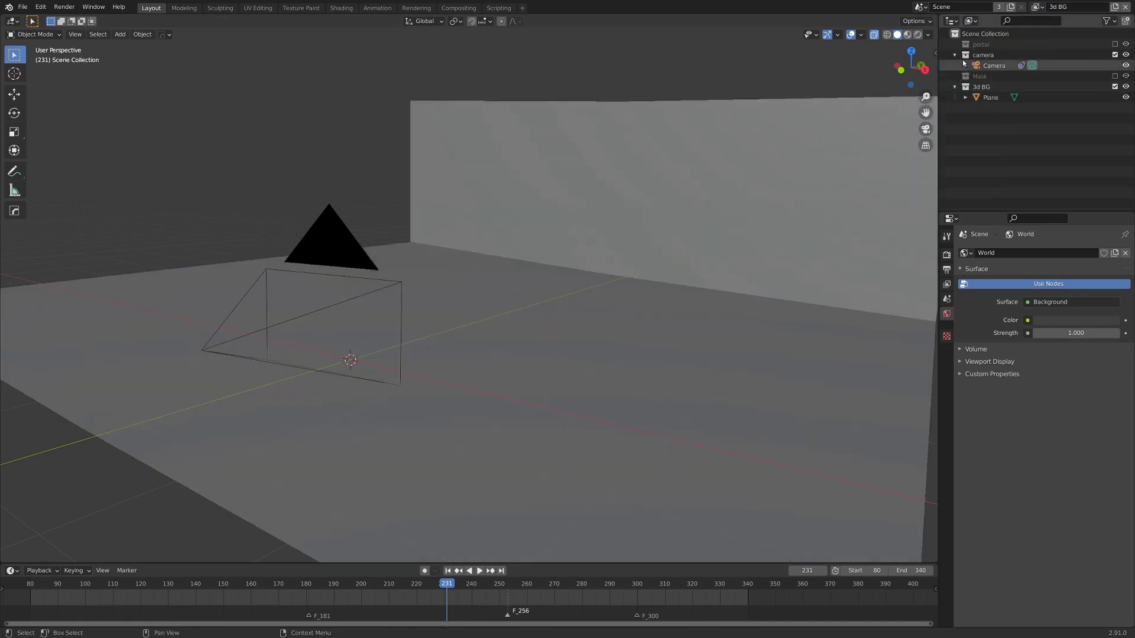
pyautogui.click(1037, 7)
pyautogui.click(979, 33)
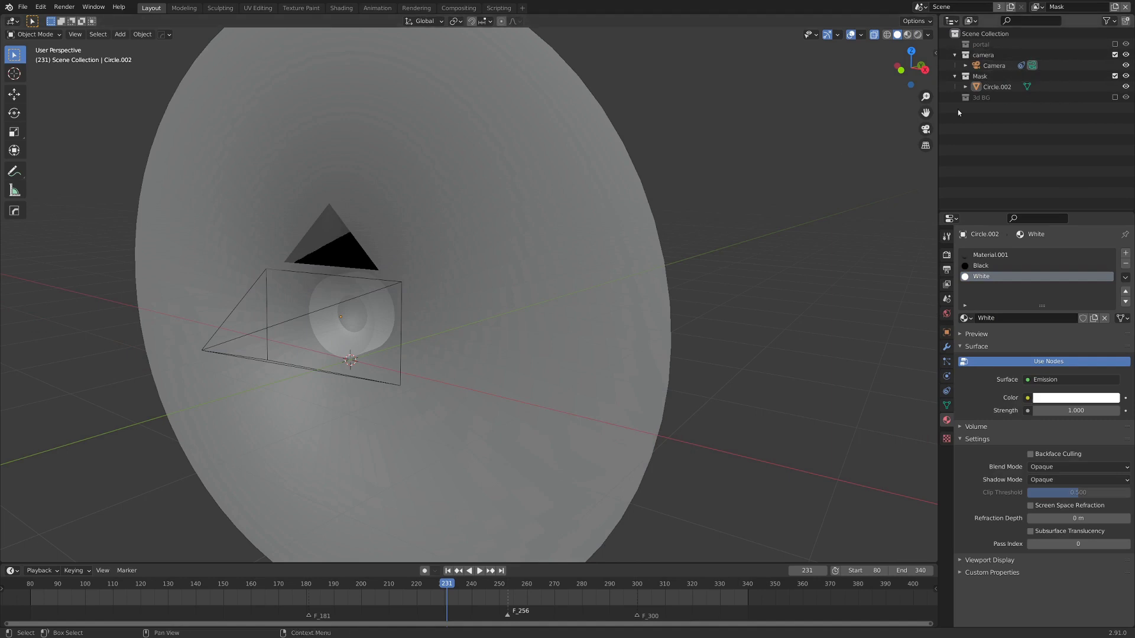
pyautogui.click(1037, 7)
pyautogui.click(980, 22)
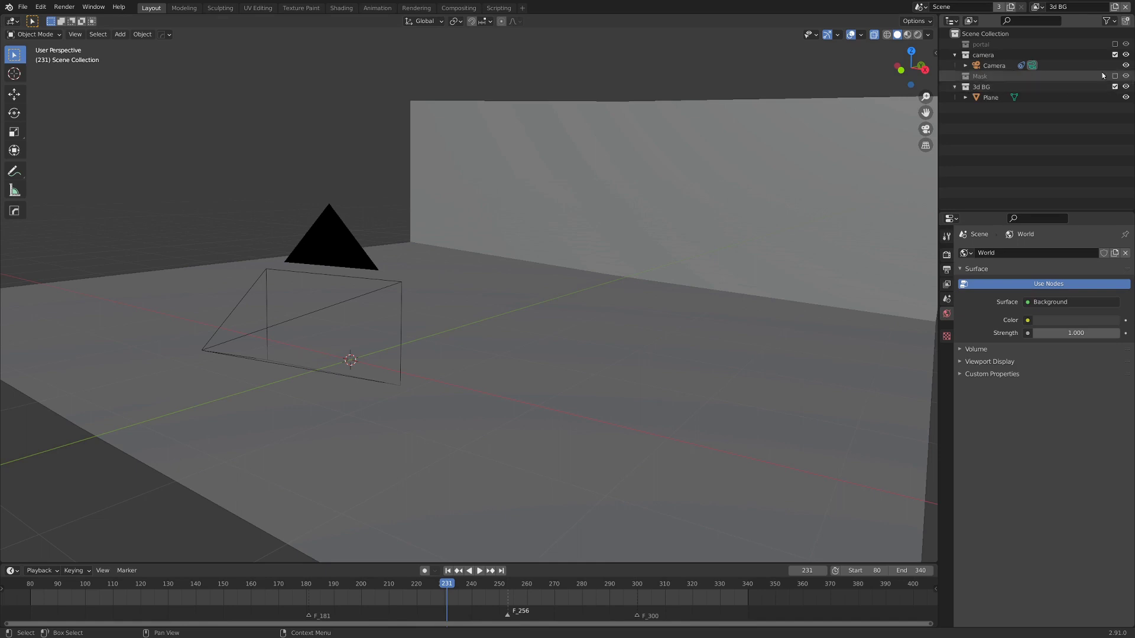
pyautogui.click(1036, 6)
pyautogui.click(982, 44)
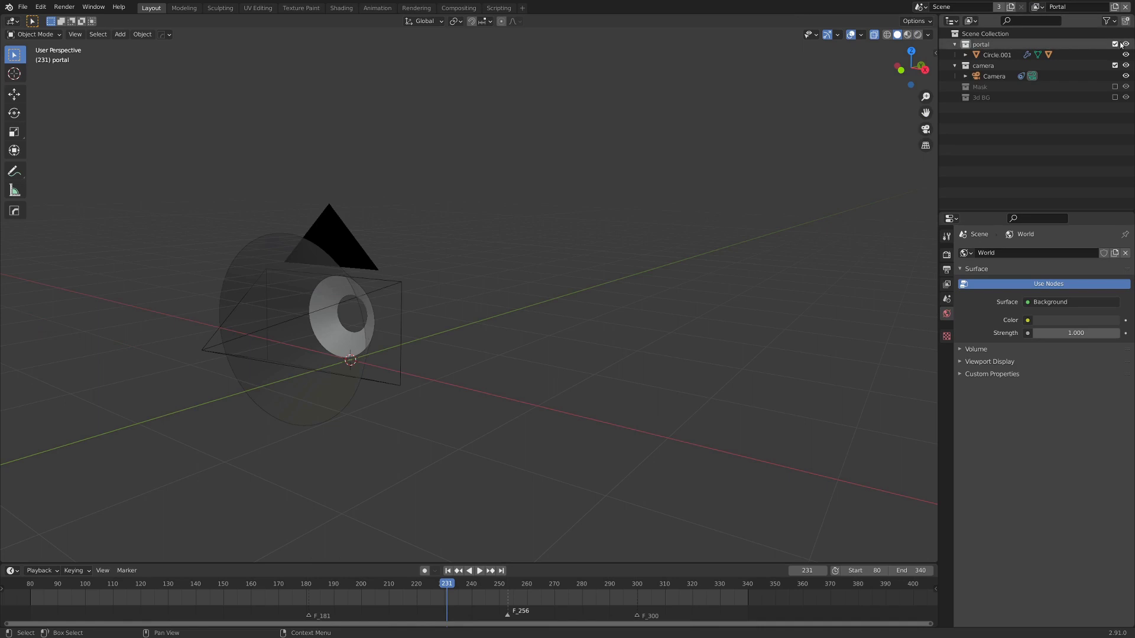
pyautogui.click(1036, 7)
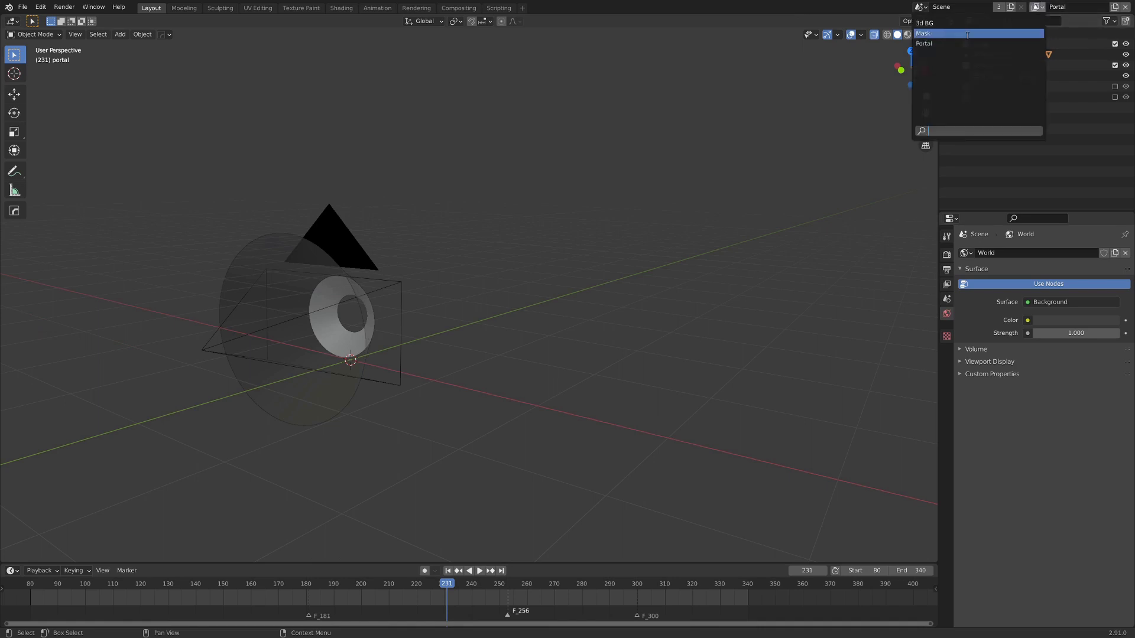
pyautogui.click(967, 33)
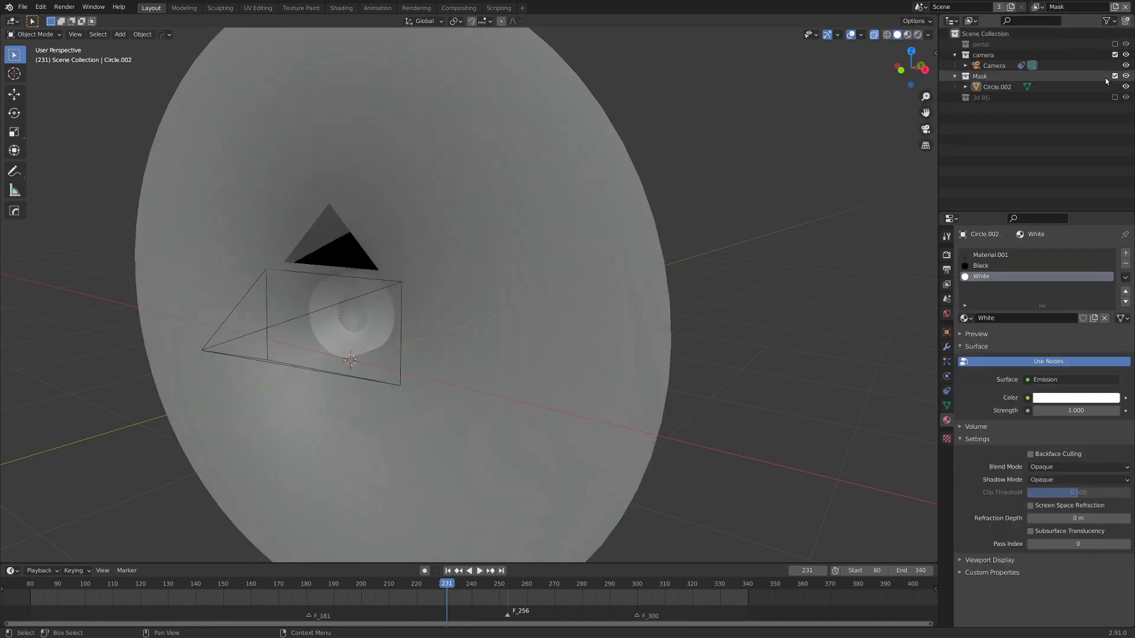
# Step: Check the rendered output of the Mask and 3d BG view layers, then make Portal the active view layer
pyautogui.scroll(-4, 641, 215)
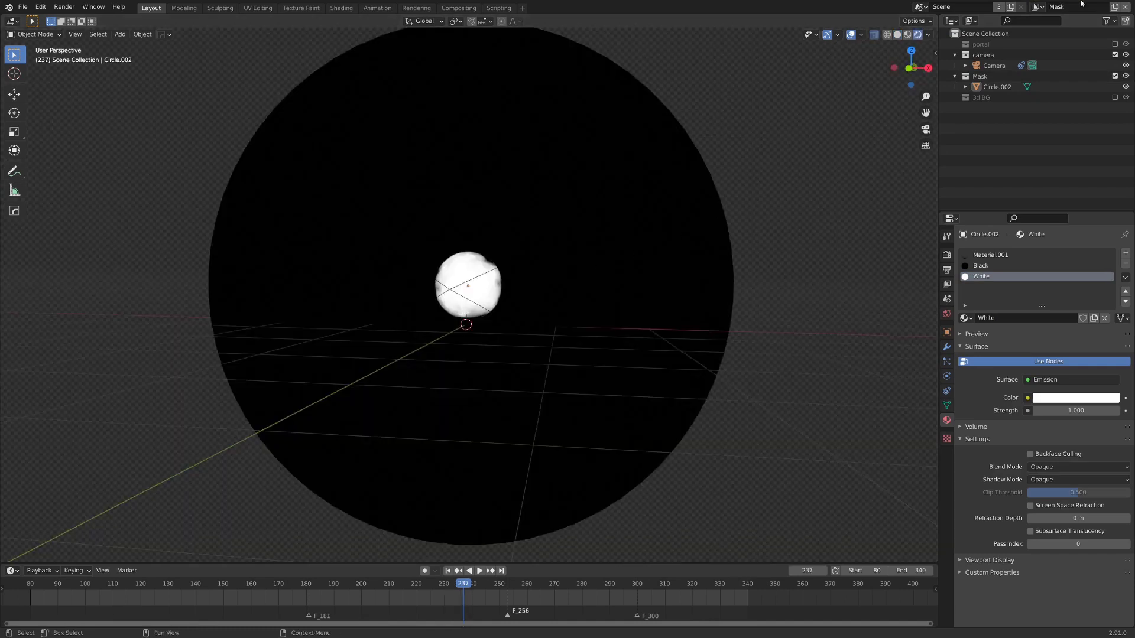
pyautogui.click(1036, 7)
pyautogui.click(983, 26)
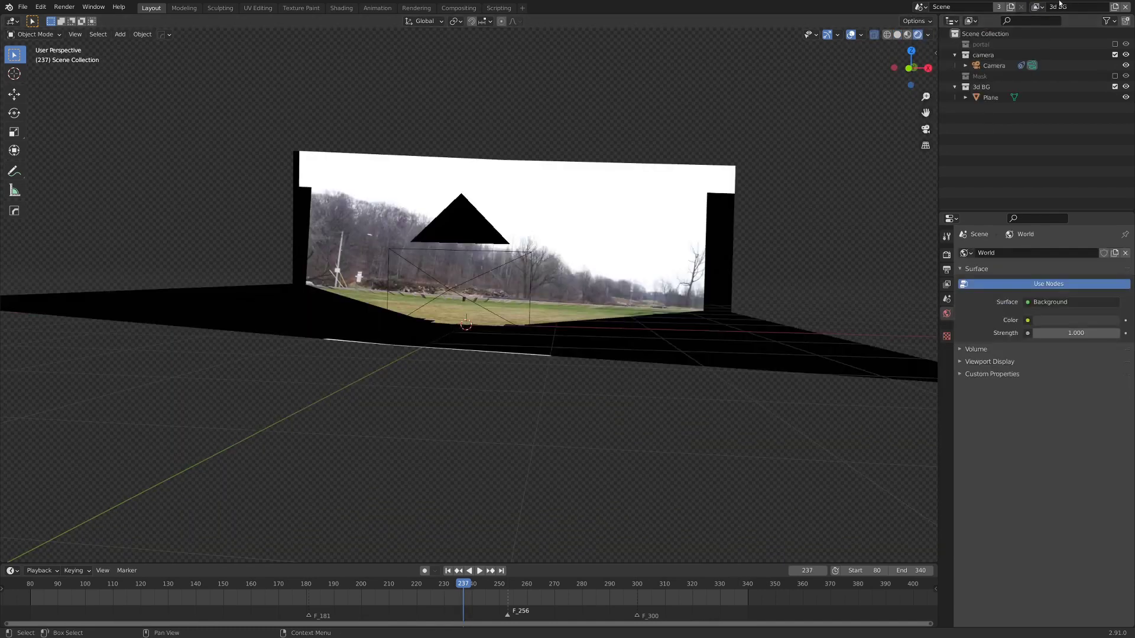
pyautogui.click(1036, 7)
pyautogui.click(983, 43)
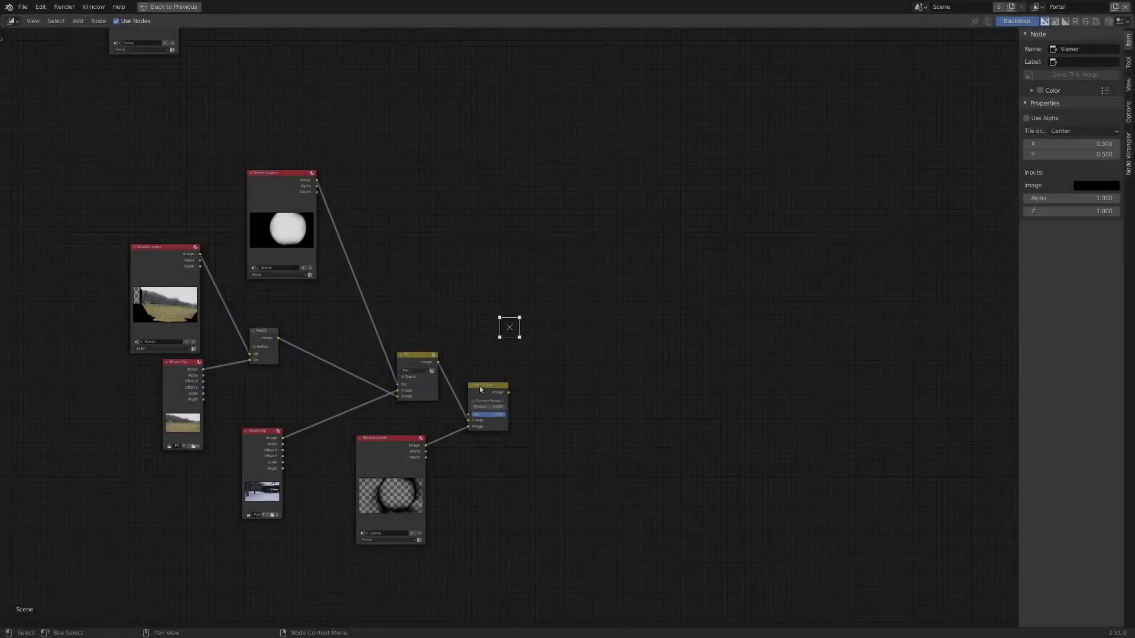
# Step: Examine how the render layers, movie clips, Switch, Mix and Alpha Over nodes connect in both compositing setups
pyautogui.scroll(2, 475, 372)
pyautogui.scroll(2, 480, 380)
pyautogui.moveTo(496, 379); pyautogui.dragTo(593, 351, button='middle')
pyautogui.moveTo(367, 392)
pyautogui.mouseDown(button='middle')
pyautogui.moveTo(492, 379)
pyautogui.moveTo(365, 394)
pyautogui.mouseUp(button='middle')
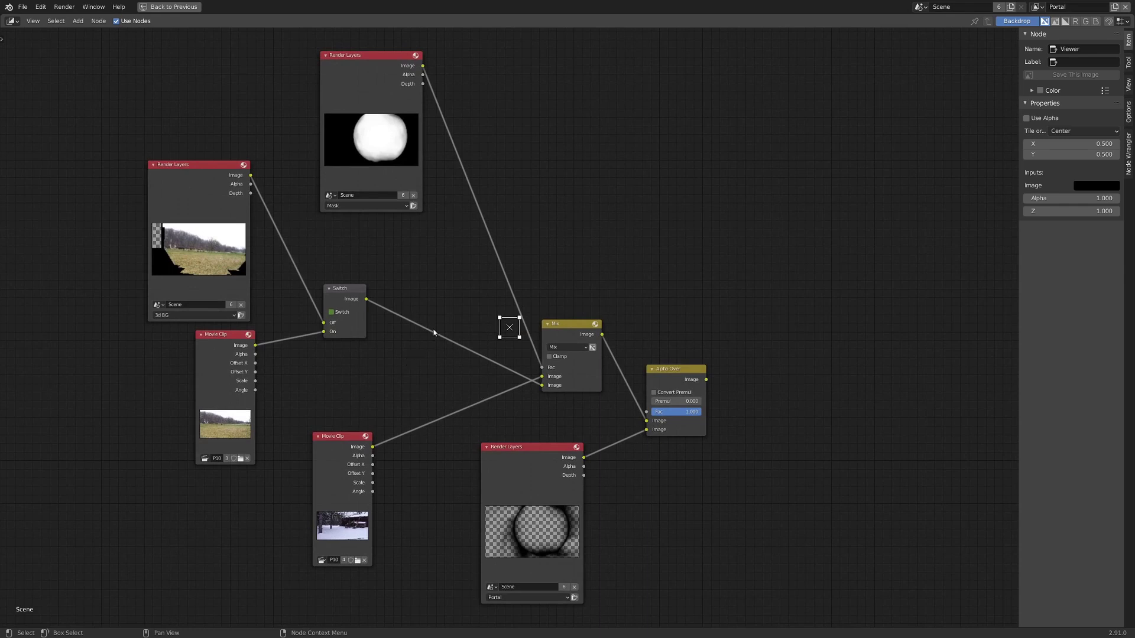
pyautogui.scroll(-12, 433, 333)
pyautogui.moveTo(481, 213); pyautogui.dragTo(242, 586, button='middle')
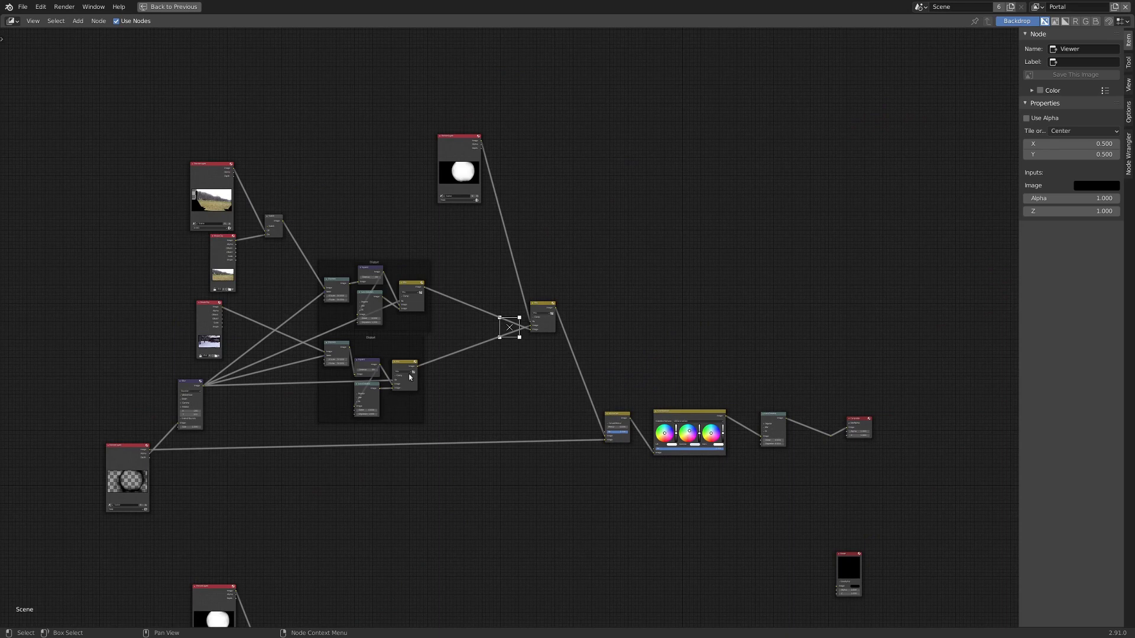
pyautogui.moveTo(389, 426); pyautogui.dragTo(493, 101, button='middle')
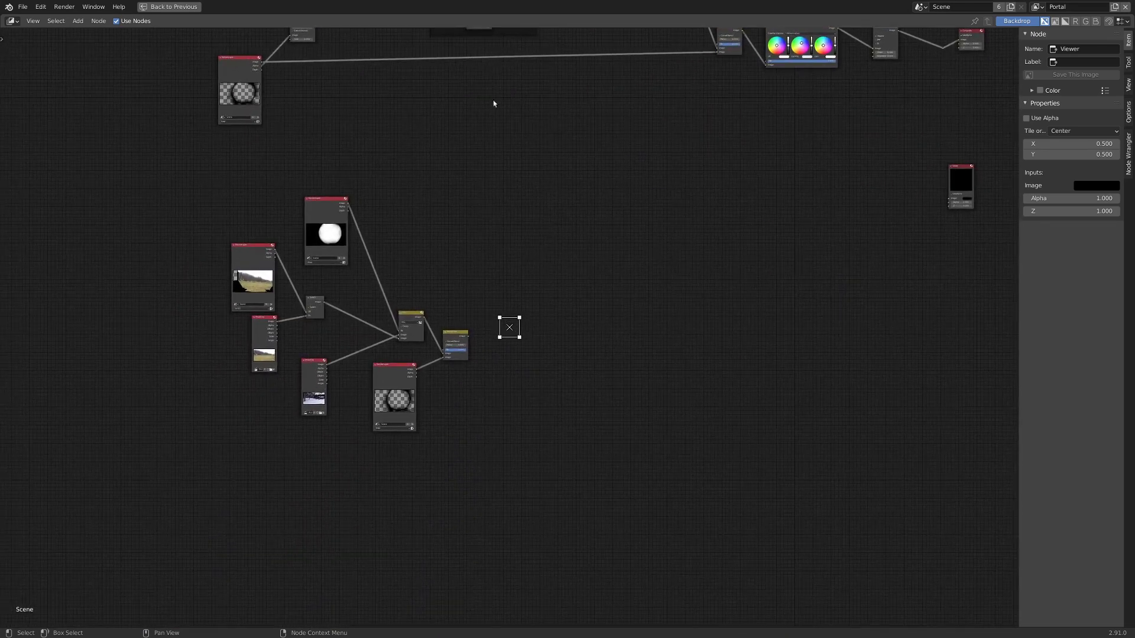
pyautogui.scroll(3, 395, 281)
pyautogui.moveTo(395, 285); pyautogui.dragTo(491, 283, button='middle')
pyautogui.scroll(4, 491, 284)
pyautogui.moveTo(156, 315); pyautogui.dragTo(368, 335, button='middle')
pyautogui.scroll(-1, 359, 345)
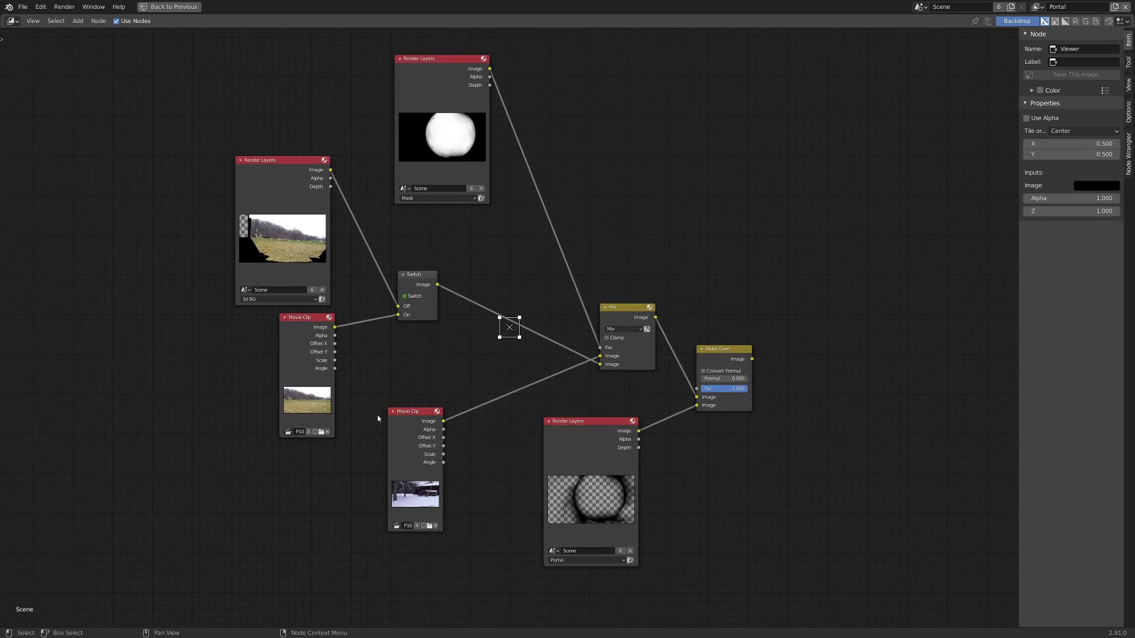
# Step: Preview the grass and snow Movie Clip nodes in the compositor backdrop
pyautogui.keyDown('ctrl'); pyautogui.keyDown('shift'); pyautogui.click(302, 334); pyautogui.keyUp('shift'); pyautogui.keyUp('ctrl')
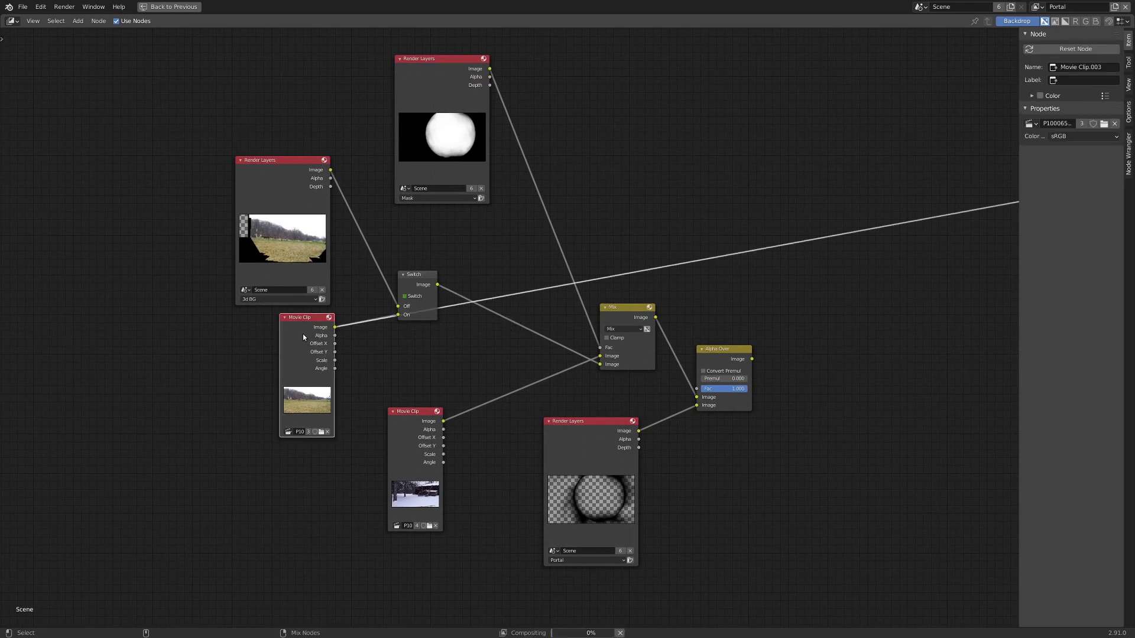
pyautogui.moveTo(354, 334); pyautogui.dragTo(223, 363, button='middle')
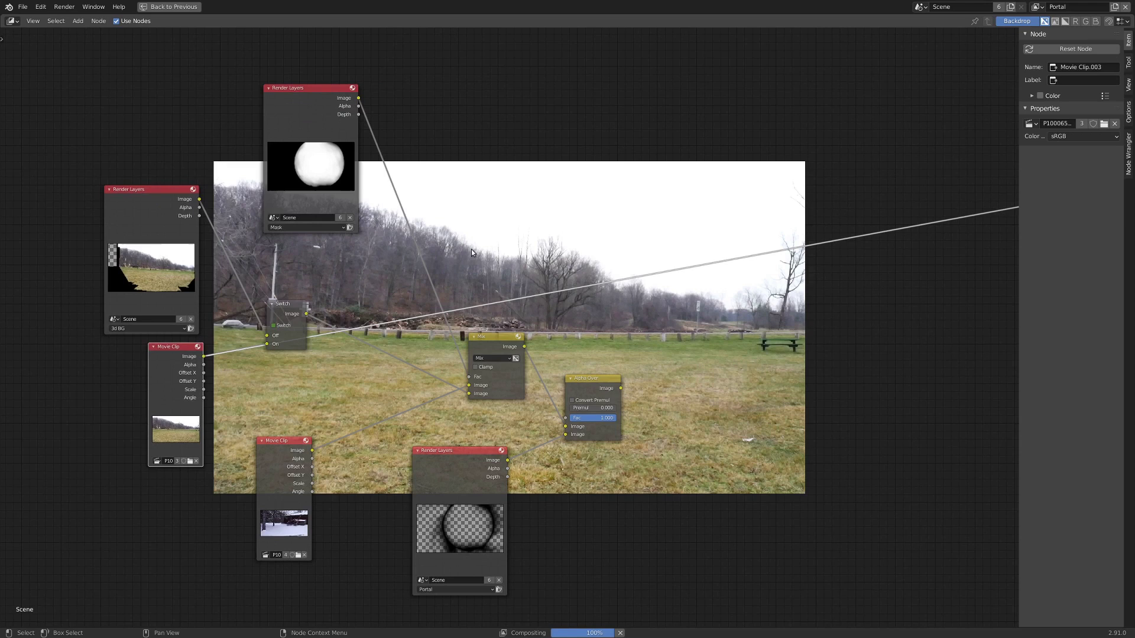
pyautogui.keyDown('ctrl'); pyautogui.keyDown('shift'); pyautogui.click(291, 461); pyautogui.keyUp('shift'); pyautogui.keyUp('ctrl')
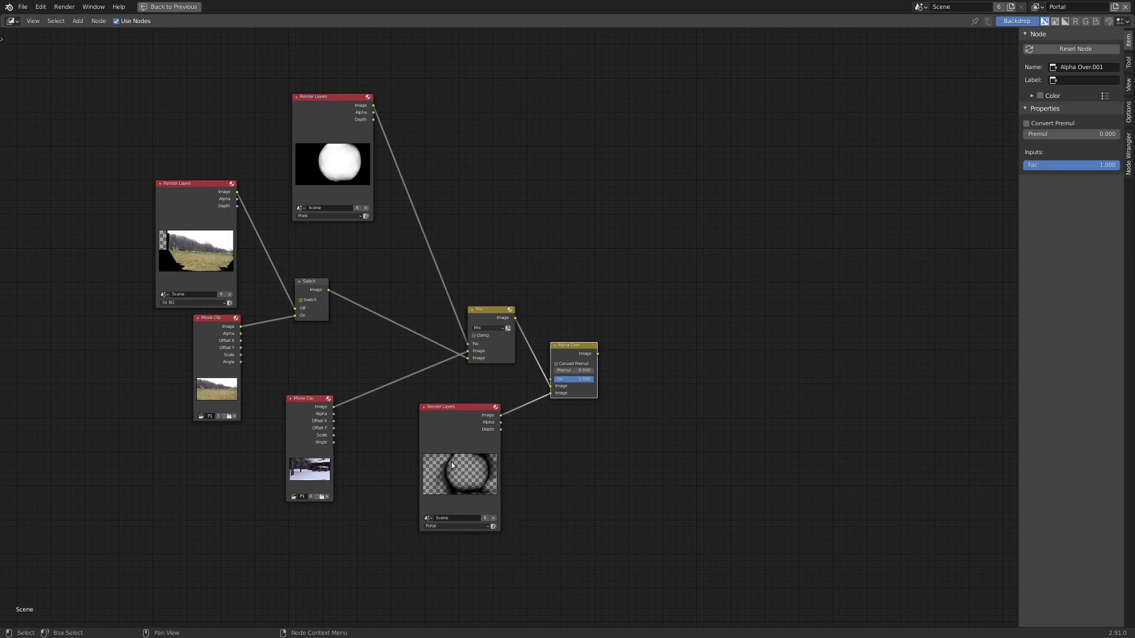
# Step: Reposition the Mask and 3d BG Render Layers nodes slightly within the node tree
pyautogui.moveTo(322, 105); pyautogui.dragTo(324, 142)
pyautogui.moveTo(176, 230)
pyautogui.mouseDown()
pyautogui.moveTo(152, 217)
pyautogui.moveTo(166, 217)
pyautogui.mouseUp()
pyautogui.moveTo(166, 218); pyautogui.dragTo(386, 228, button='middle')
pyautogui.scroll(6, 355, 223)
pyautogui.moveTo(377, 359); pyautogui.dragTo(436, 379, button='middle')
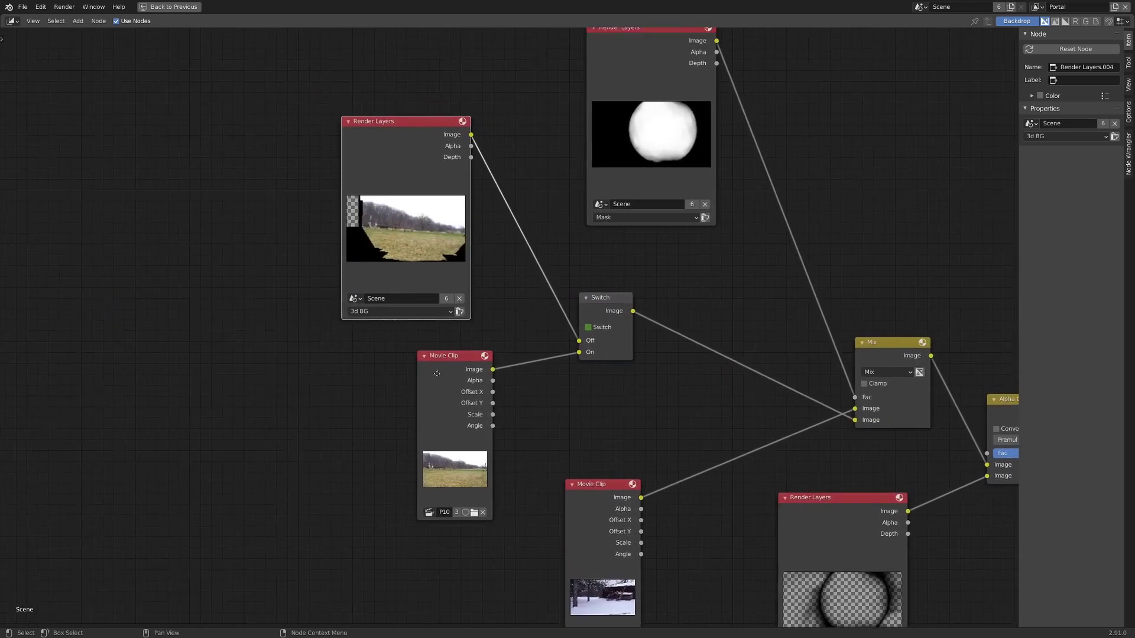
pyautogui.scroll(2, 446, 473)
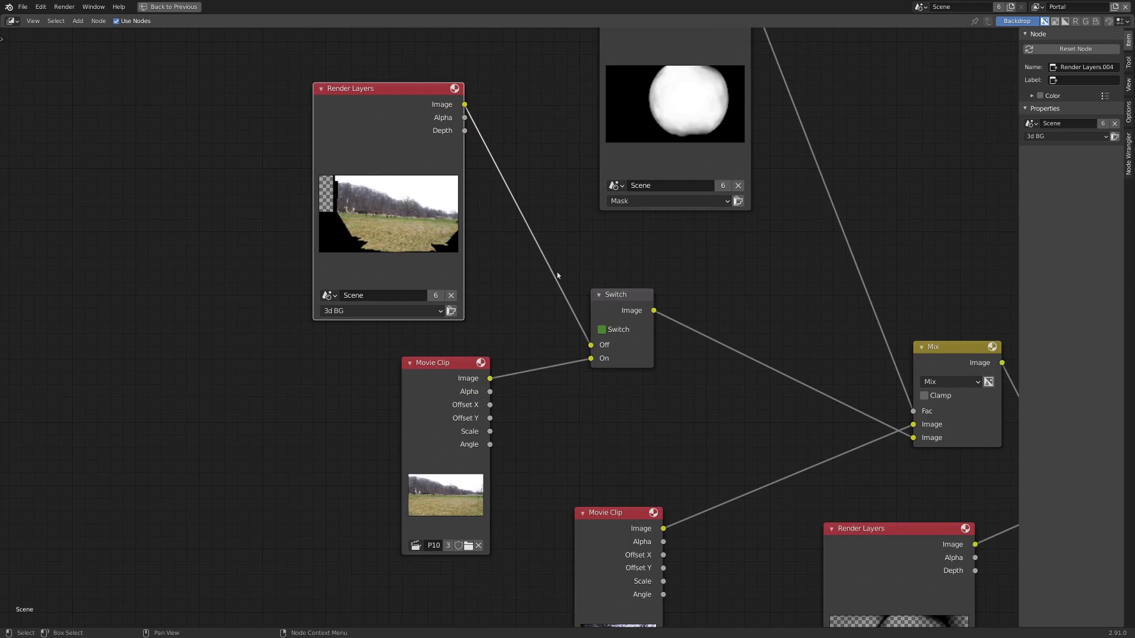
# Step: Select the Switch node and go to frame 300 in the Dope Sheet to inspect its keyframes
pyautogui.moveTo(611, 310); pyautogui.dragTo(610, 318)
pyautogui.scroll(-3, 611, 318)
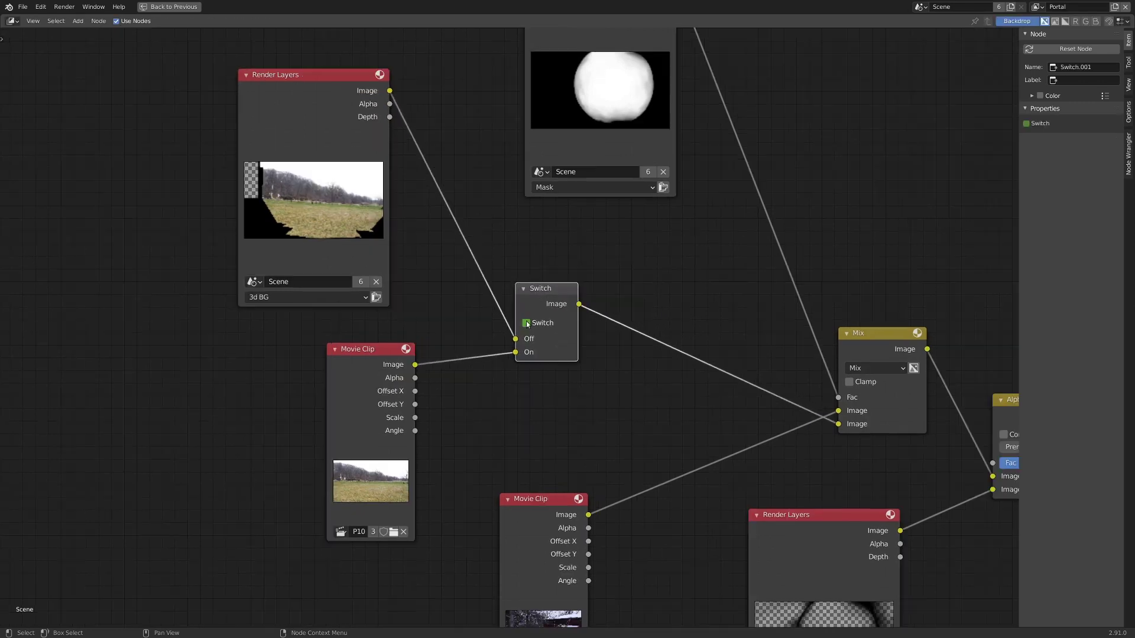
pyautogui.hotkey('ctrl', 'space')
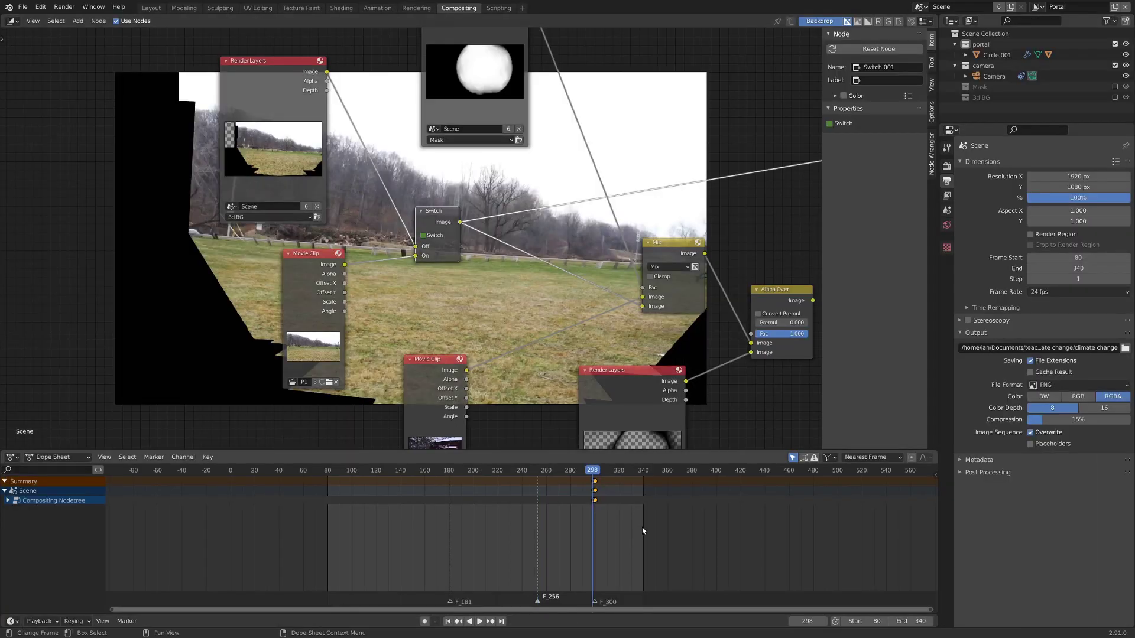
pyautogui.scroll(6, 608, 550)
pyautogui.moveTo(600, 561); pyautogui.dragTo(573, 506, button='middle')
pyautogui.scroll(4, 575, 536)
pyautogui.click(554, 497)
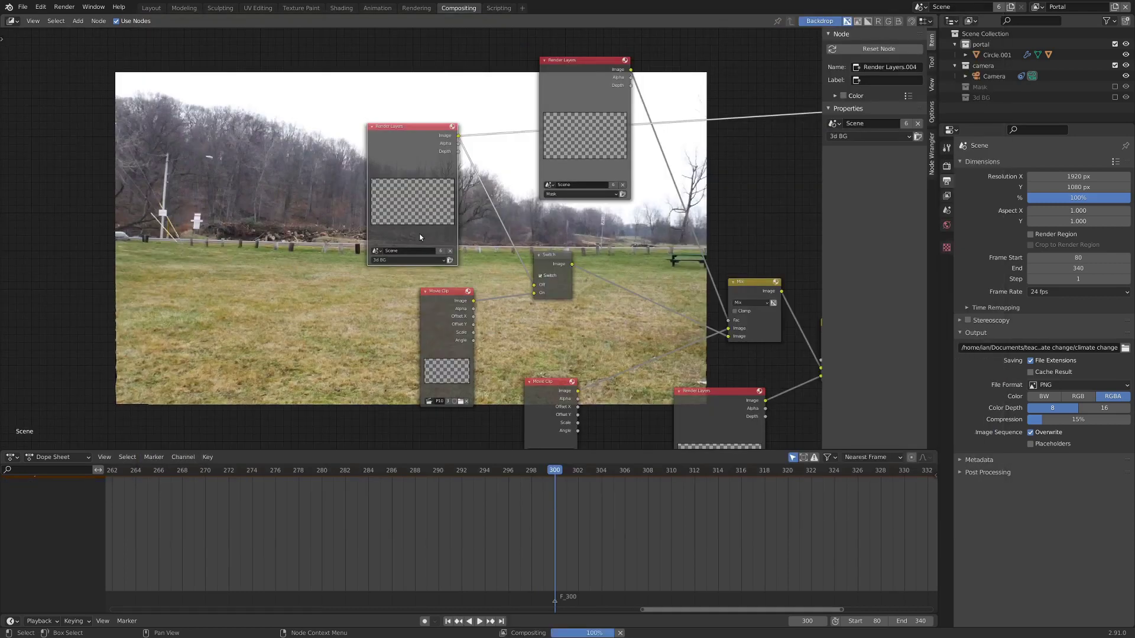
# Step: Compare the Switch node's keyframed setting between frames 299 and 300
pyautogui.moveTo(419, 233); pyautogui.dragTo(682, 203, button='middle')
pyautogui.click(687, 294)
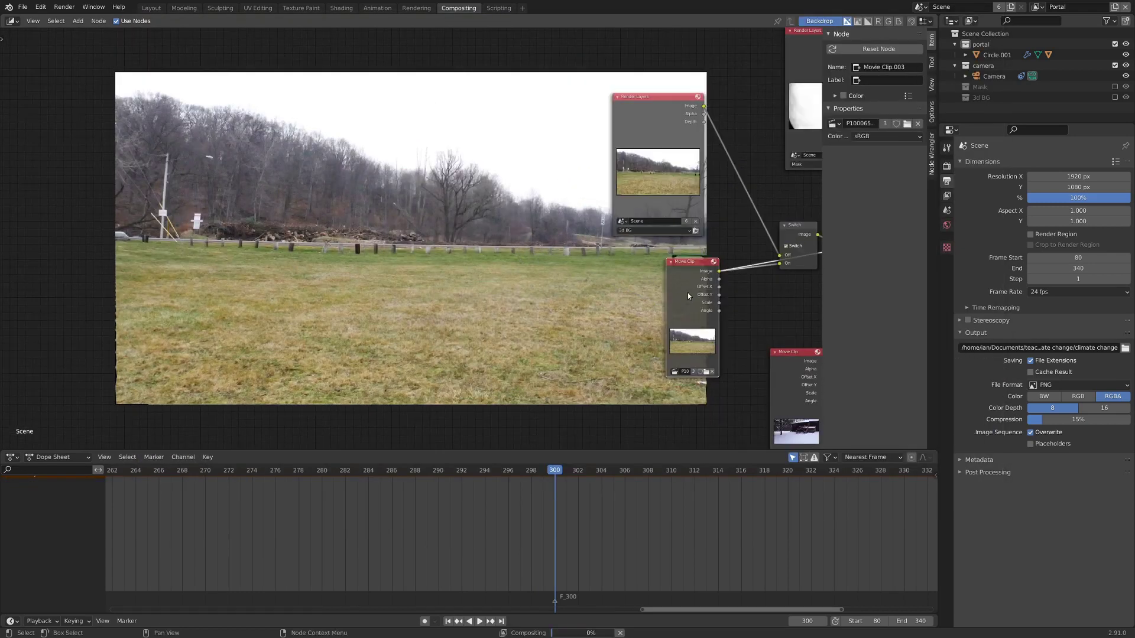
pyautogui.scroll(4, 535, 279)
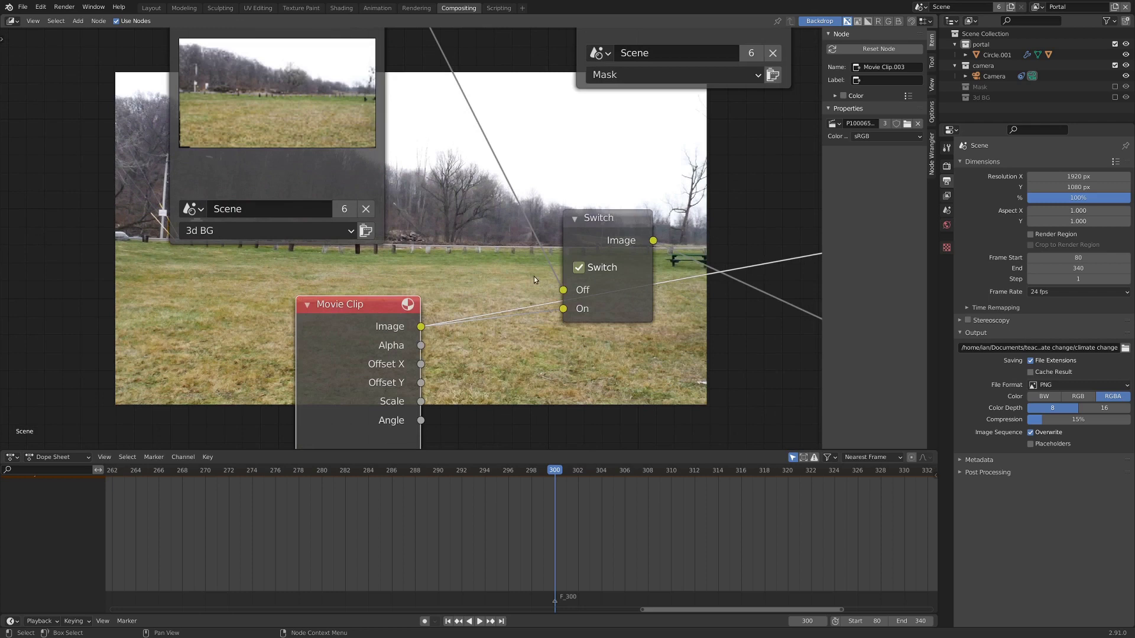
pyautogui.scroll(2, 543, 515)
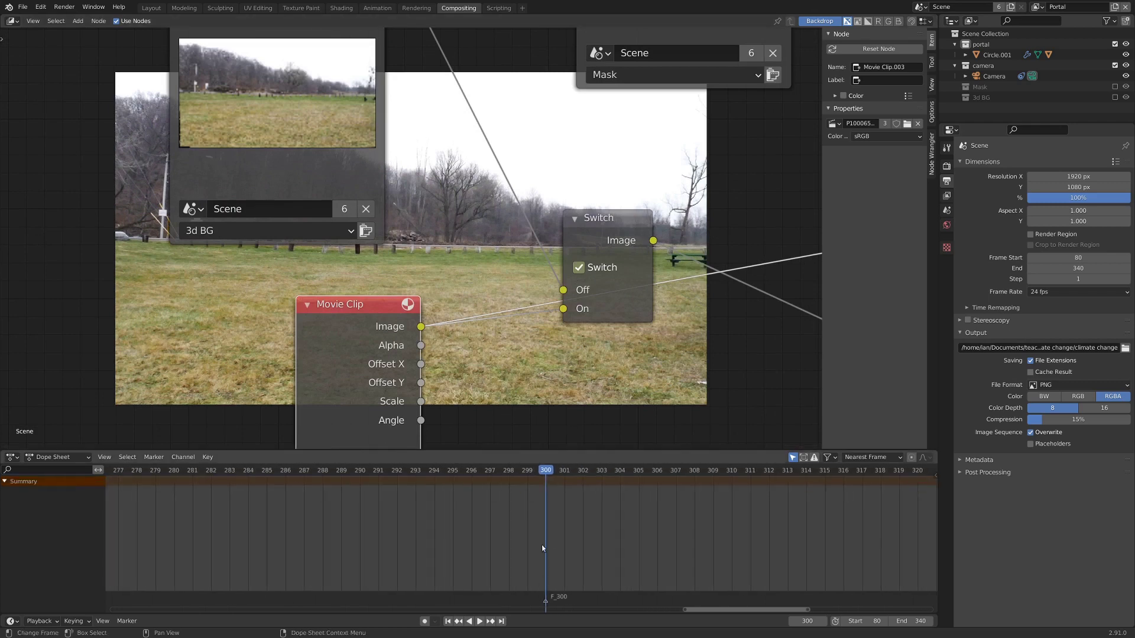
pyautogui.press('Left')
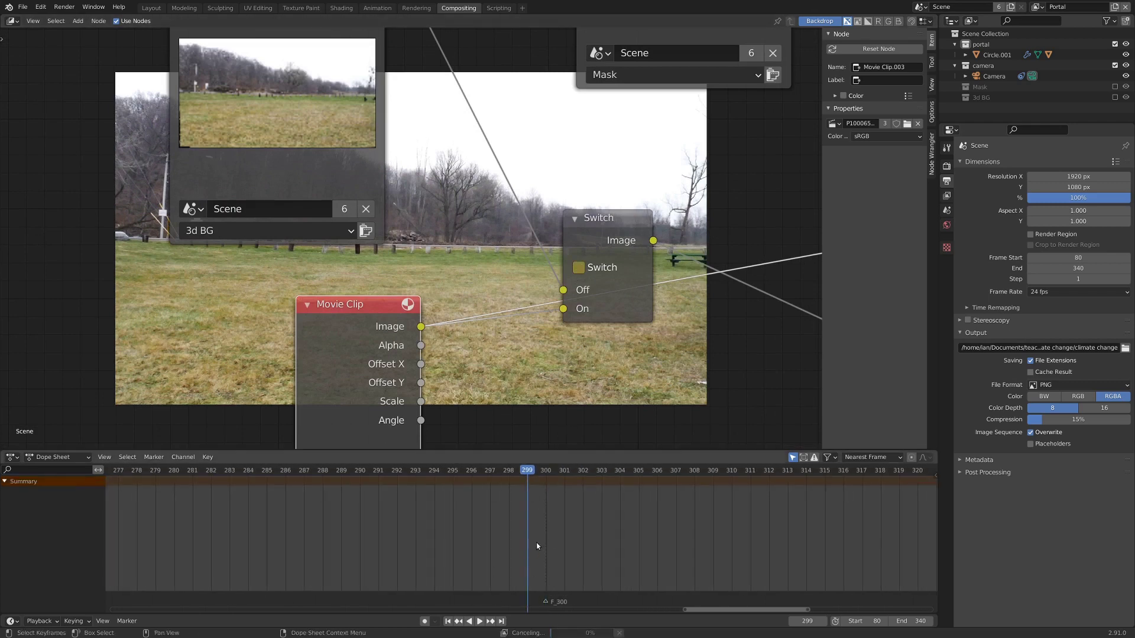
pyautogui.click(606, 224)
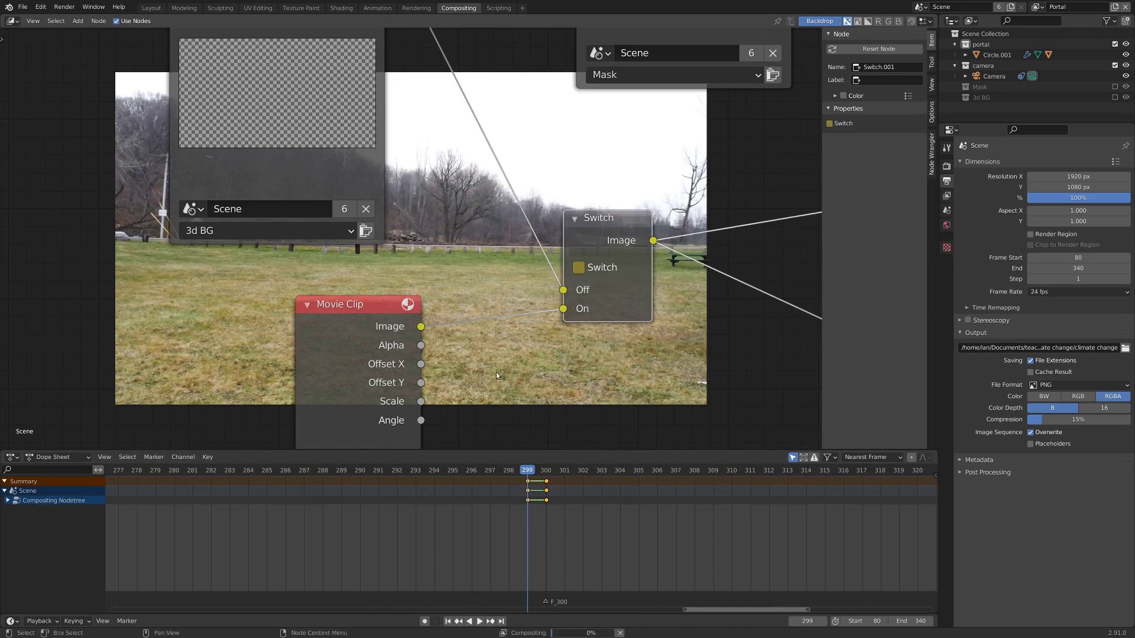
pyautogui.press('Left')
pyautogui.press('Left')
pyautogui.press('space')
pyautogui.press('space')
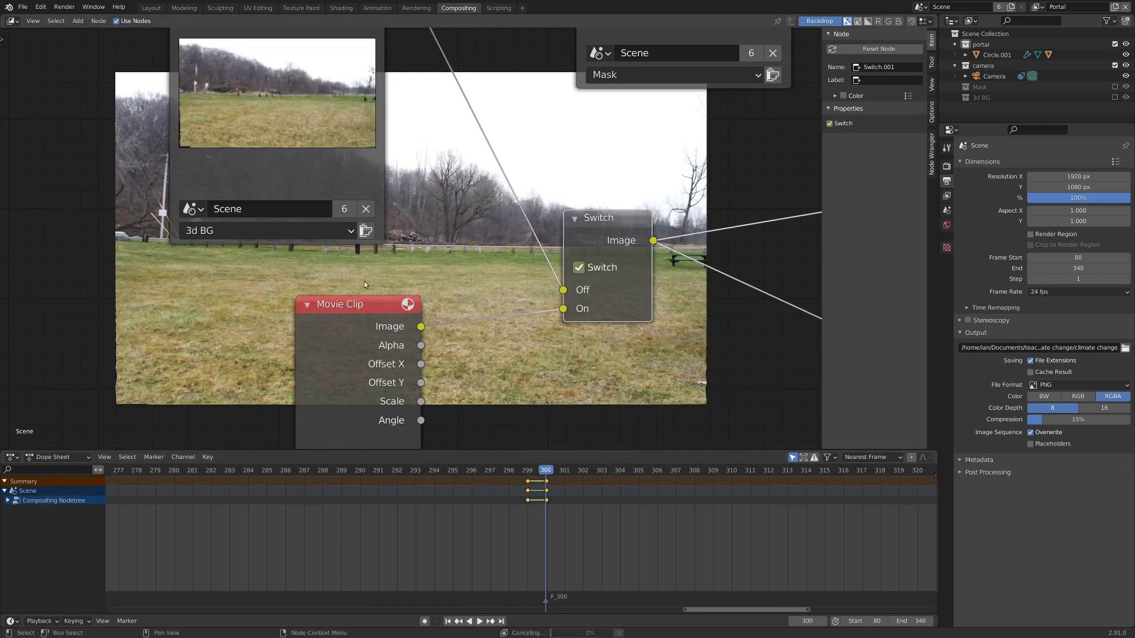
# Step: Render frame 300, view the result and close the render window
pyautogui.scroll(-2, 343, 287)
pyautogui.scroll(-4, 552, 289)
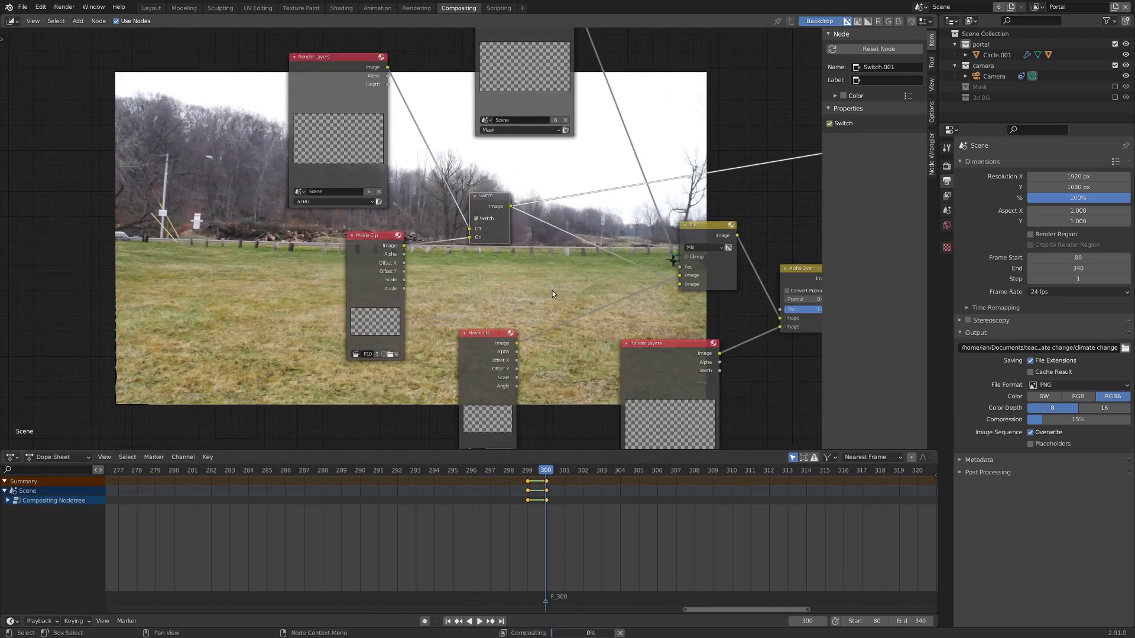
pyautogui.press('F12')
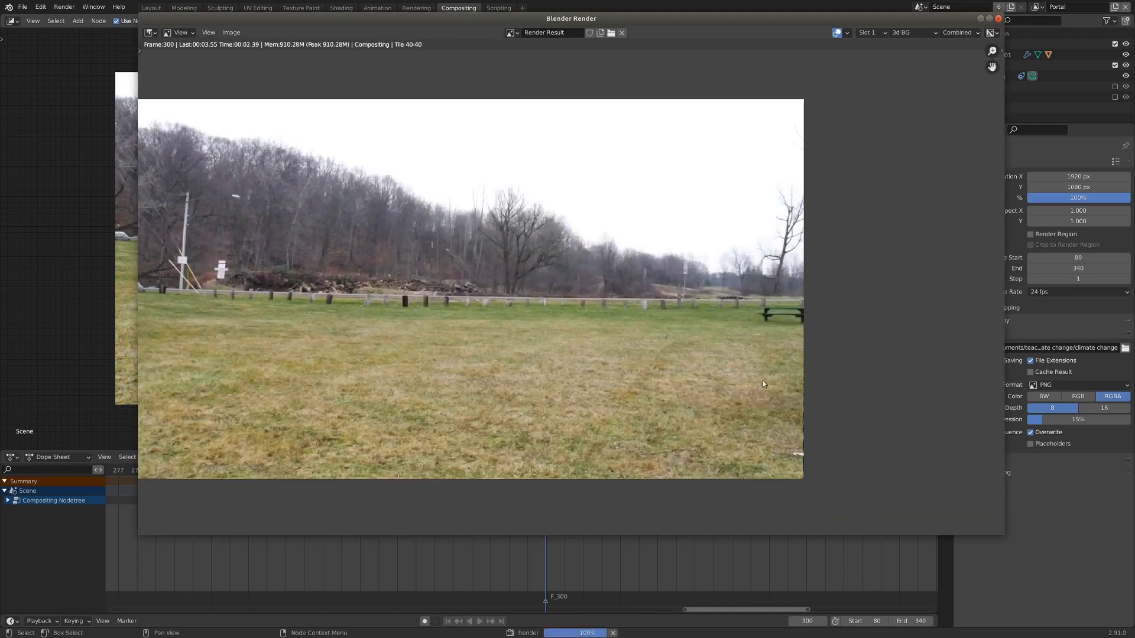
pyautogui.press('Escape')
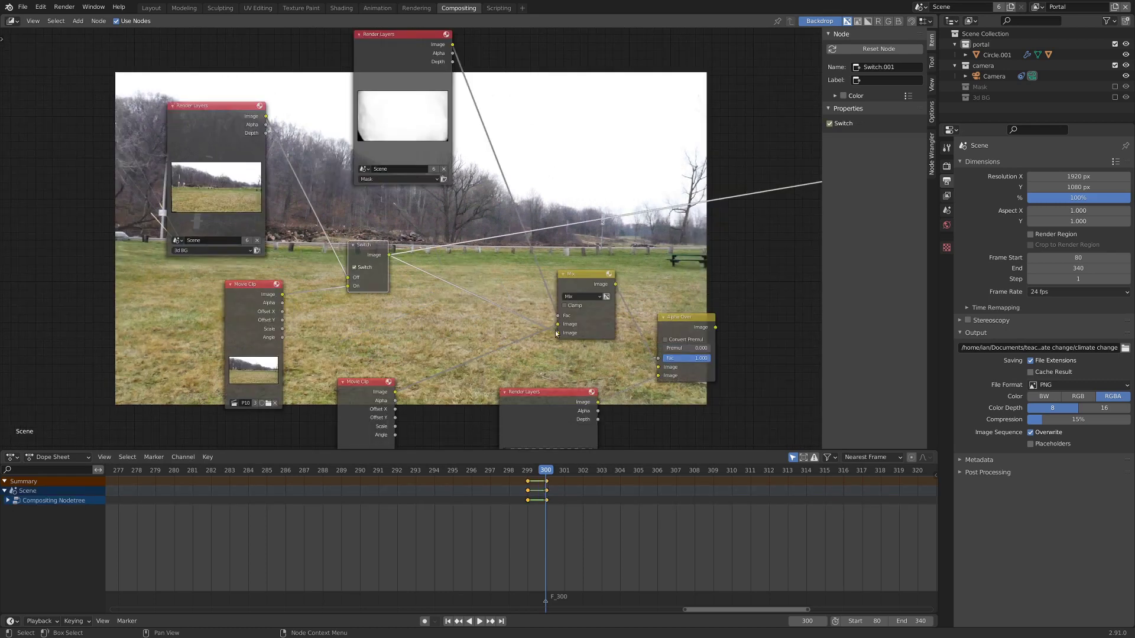
# Step: Preview the Mix, snow Movie Clip, Switch and Mask Render Layers nodes one after another in the backdrop at frame 291
pyautogui.scroll(4, 555, 334)
pyautogui.click(575, 179)
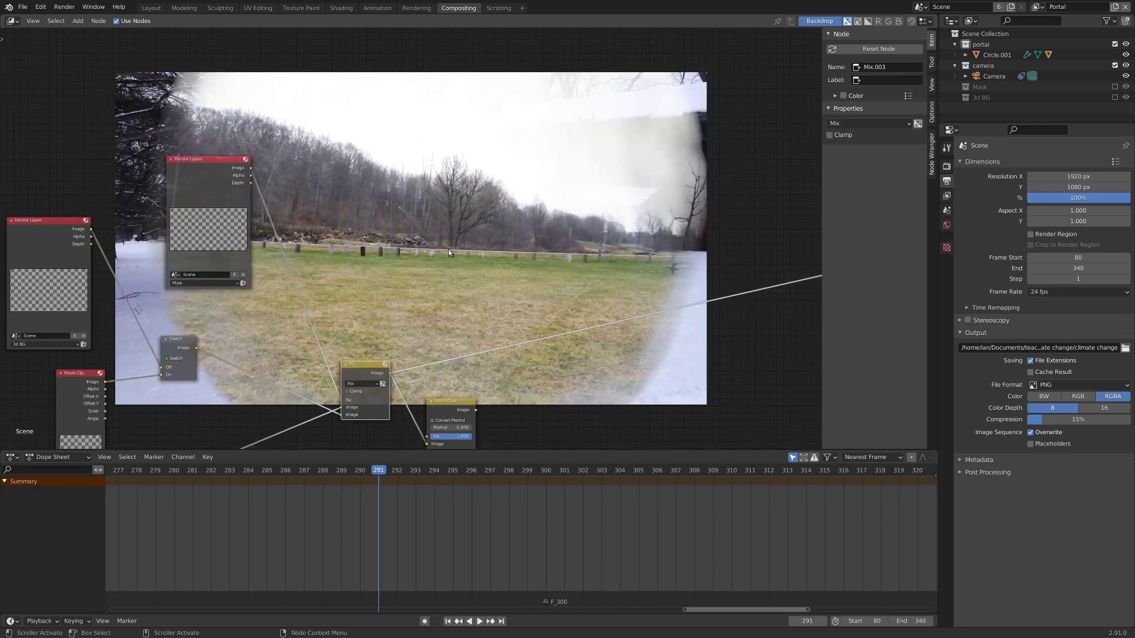
pyautogui.moveTo(345, 308); pyautogui.dragTo(518, 188, button='middle')
pyautogui.keyDown('ctrl'); pyautogui.keyDown('shift'); pyautogui.click(344, 365); pyautogui.keyUp('shift'); pyautogui.keyUp('ctrl')
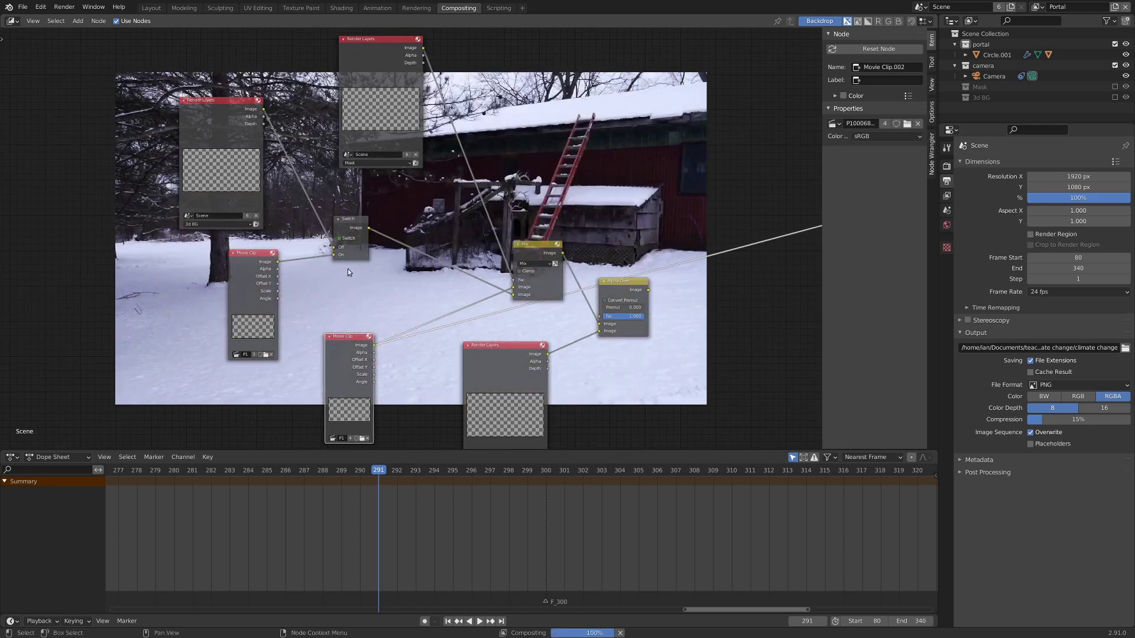
pyautogui.click(349, 225)
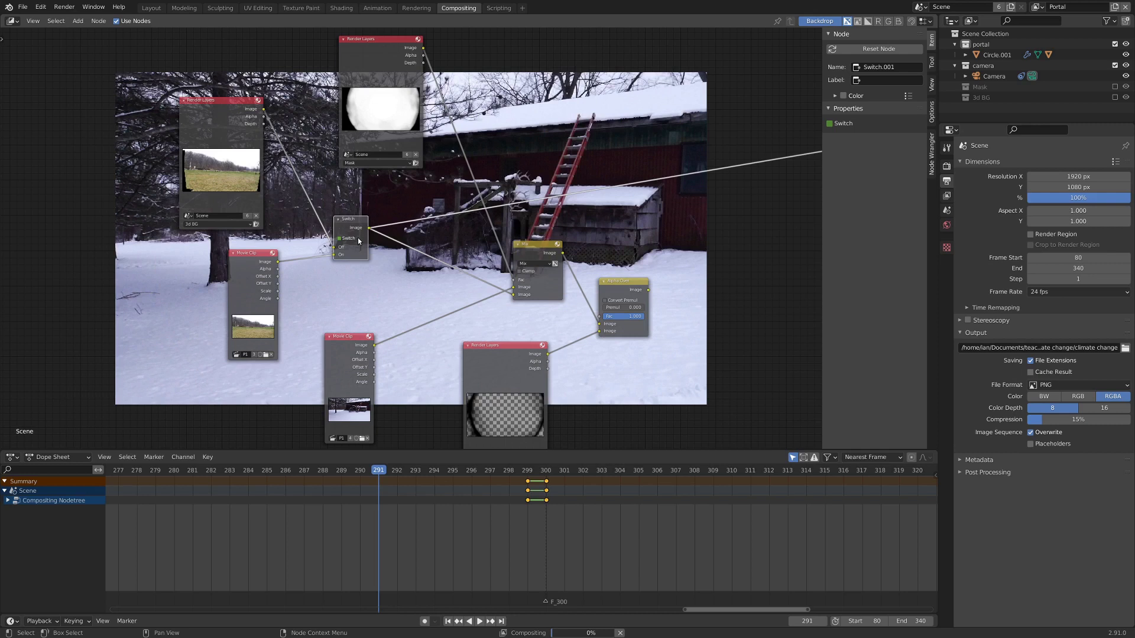
pyautogui.moveTo(379, 67); pyautogui.dragTo(374, 118, button='middle')
pyautogui.keyDown('ctrl'); pyautogui.keyDown('shift'); pyautogui.click(374, 118); pyautogui.keyUp('shift'); pyautogui.keyUp('ctrl')
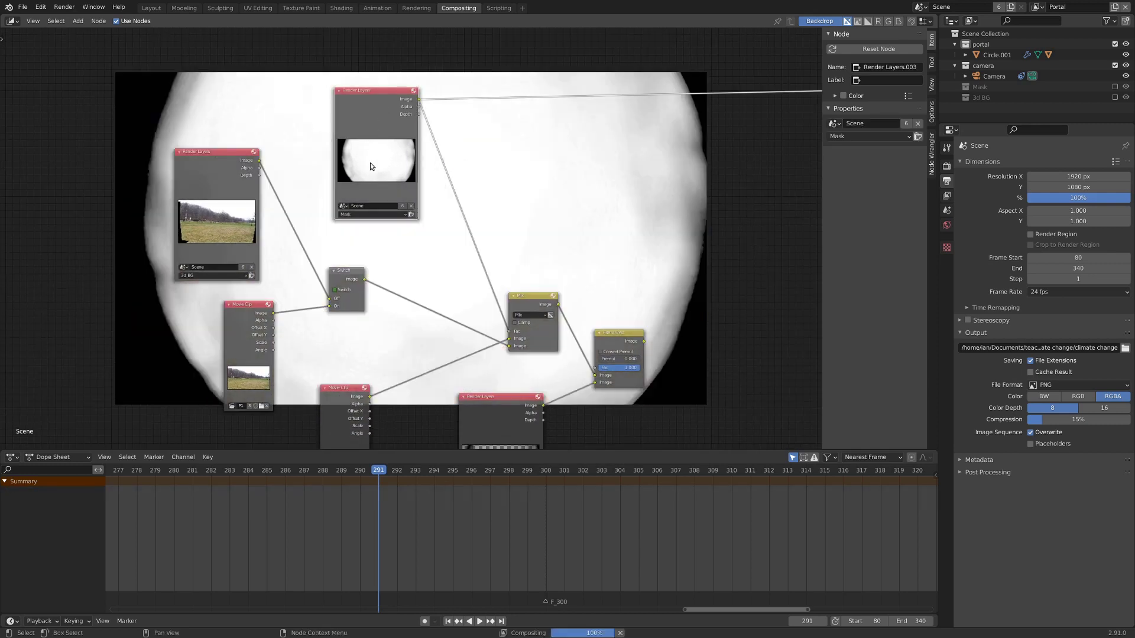
pyautogui.scroll(1, 374, 142)
pyautogui.moveTo(374, 118); pyautogui.dragTo(428, 187, button='middle')
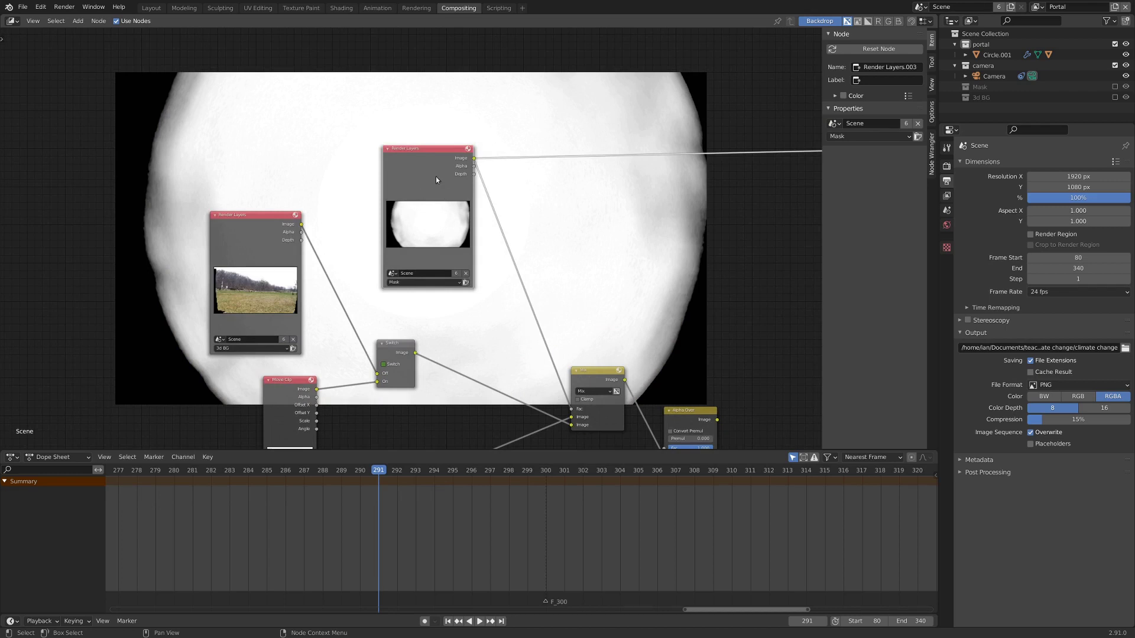
# Step: Add a Render Layers node in the empty space beside the 3d BG node and preview its Portal layer in the backdrop
pyautogui.scroll(4, 380, 202)
pyautogui.moveTo(332, 222); pyautogui.dragTo(654, 253, button='middle')
pyautogui.scroll(3, 321, 266)
pyautogui.moveTo(213, 257); pyautogui.dragTo(282, 243, button='middle')
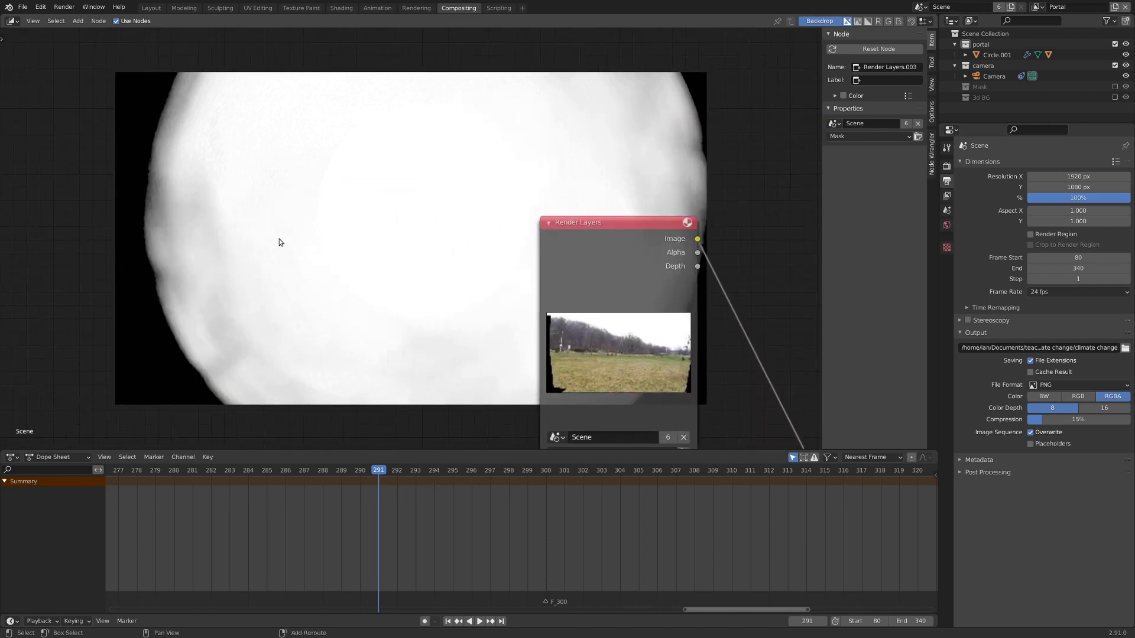
pyautogui.hotkey('shift', 'a')
pyautogui.moveTo(246, 144)
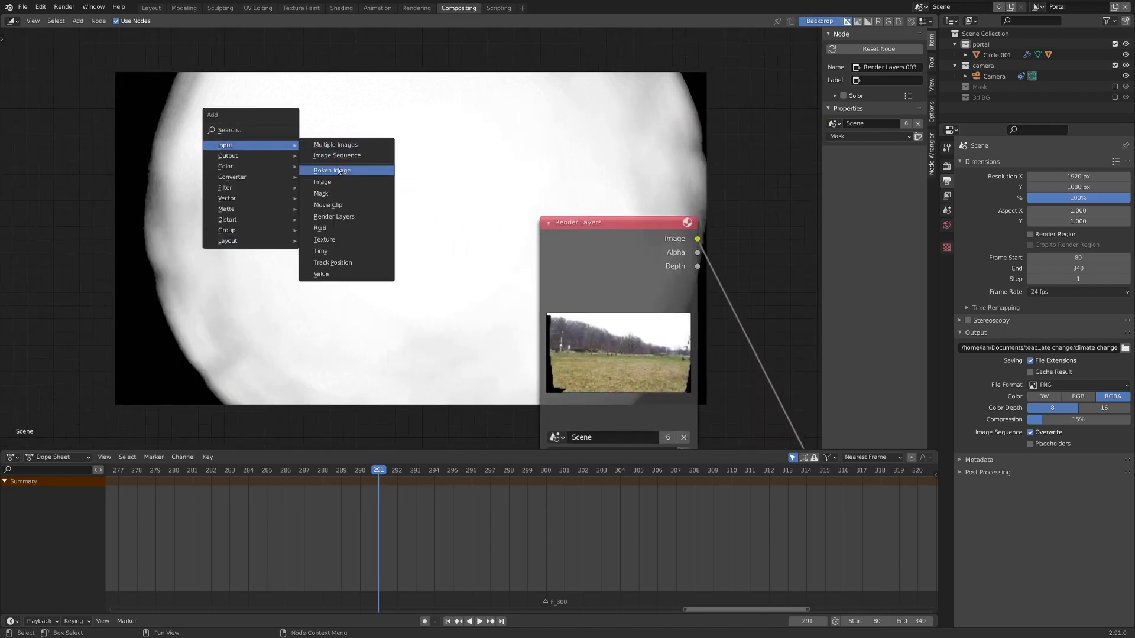
pyautogui.click(334, 216)
pyautogui.click(278, 201)
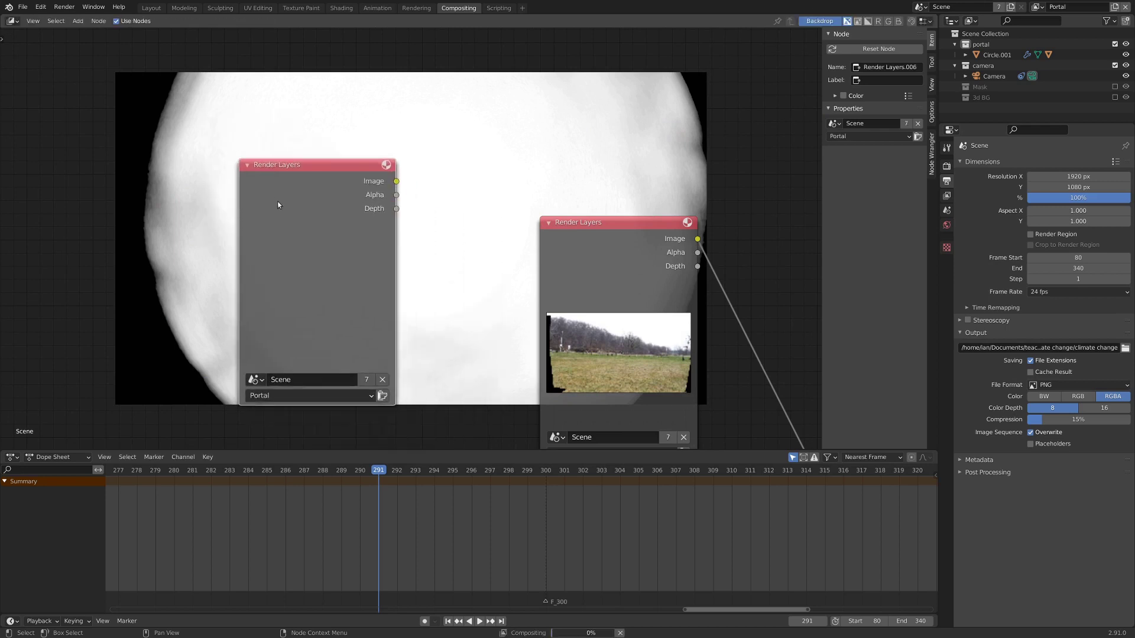
pyautogui.keyDown('ctrl'); pyautogui.keyDown('shift'); pyautogui.click(278, 201); pyautogui.keyUp('shift'); pyautogui.keyUp('ctrl')
# Step: Show the Mask and 3d BG layers in turn through the added Render Layers node, and delete that node
pyautogui.click(330, 397)
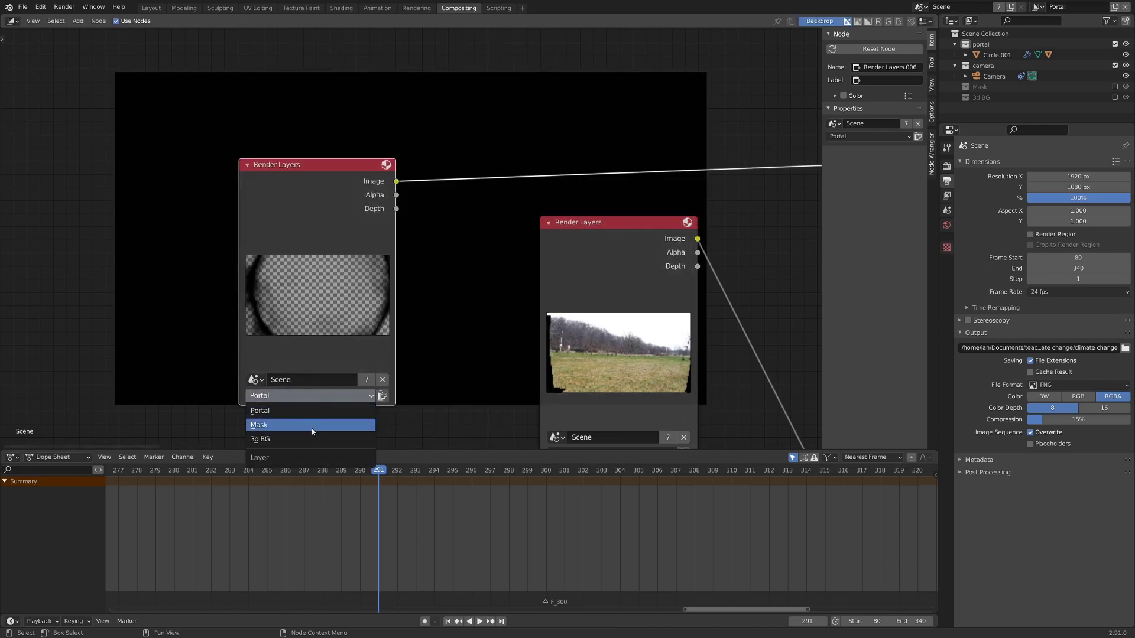
pyautogui.moveTo(395, 204); pyautogui.dragTo(638, 188, button='middle')
pyautogui.click(512, 380)
pyautogui.click(511, 408)
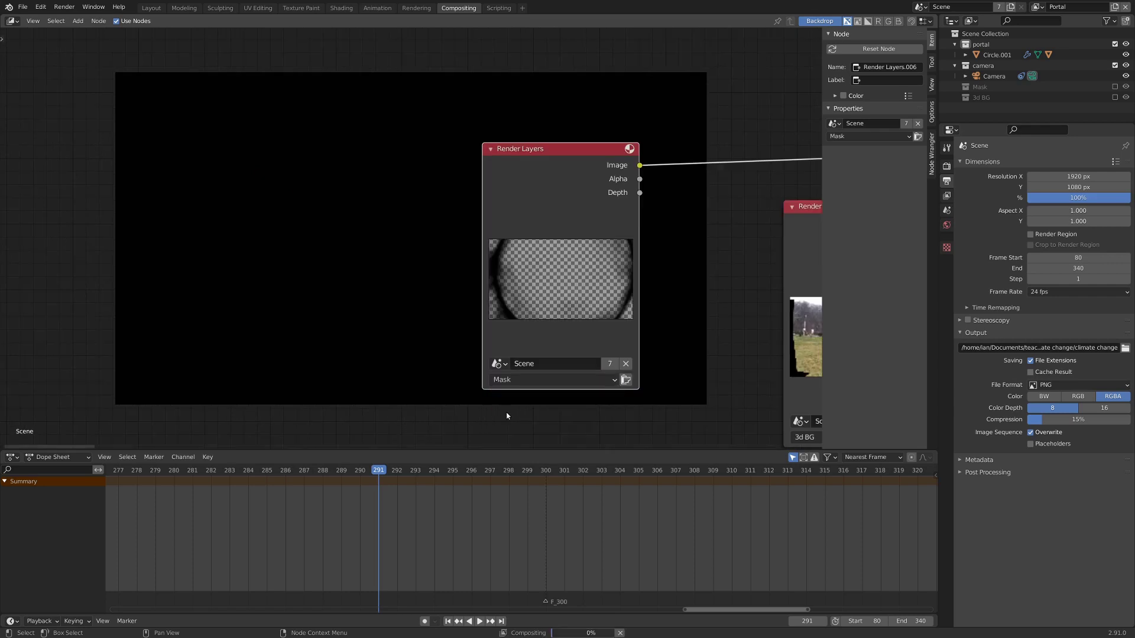
pyautogui.click(511, 380)
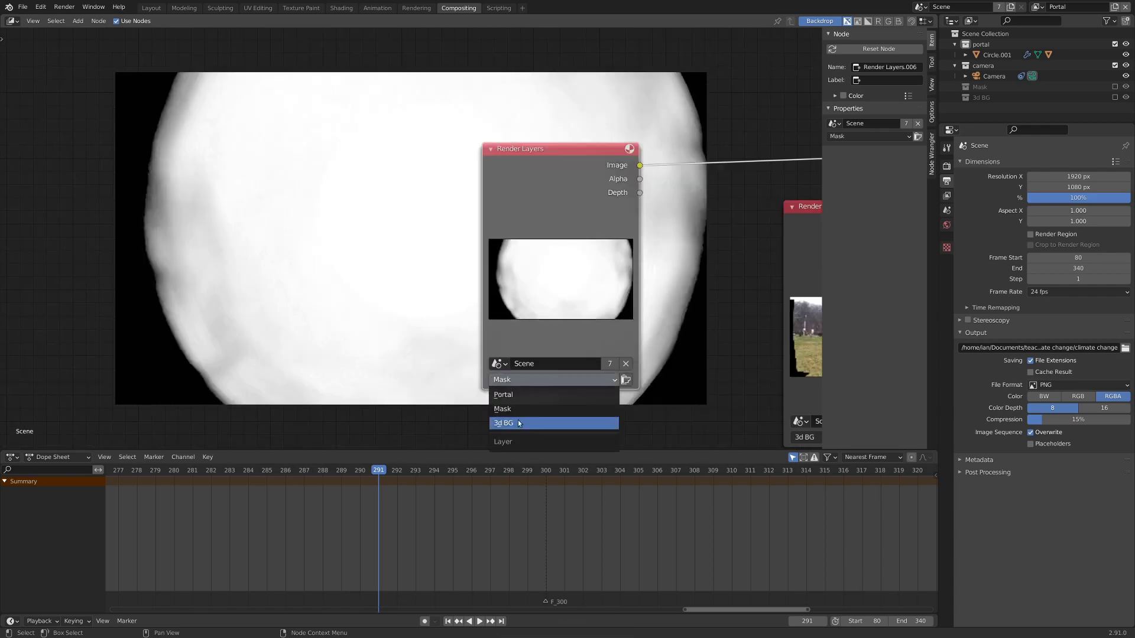
pyautogui.click(518, 423)
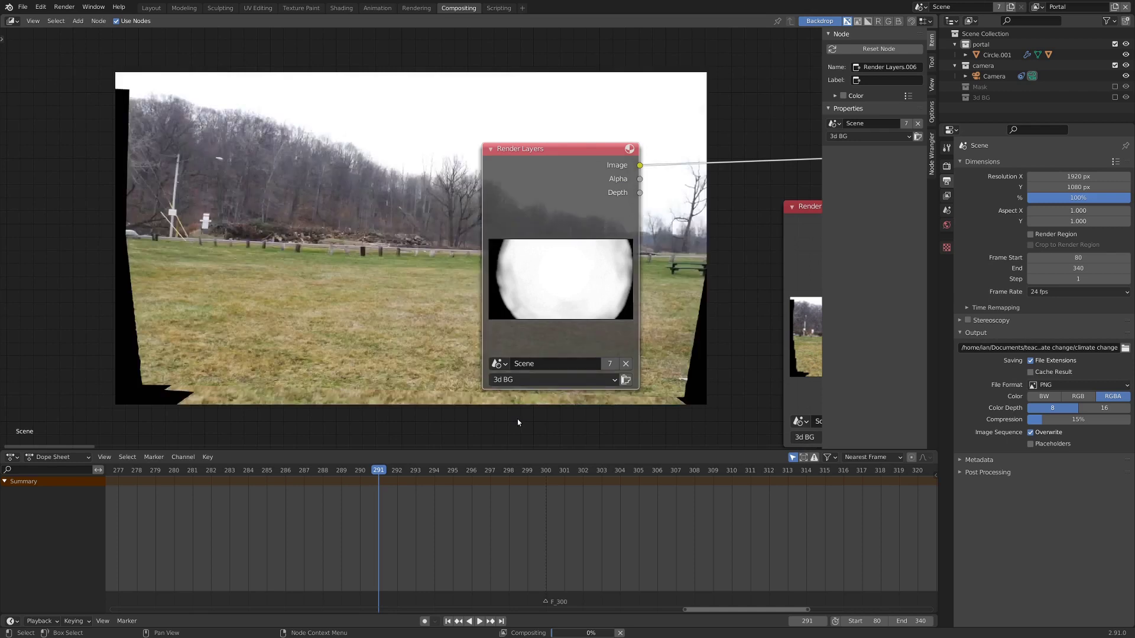
pyautogui.press('x')
# Step: Move the snow Movie Clip node slightly upward in the simplified node setup
pyautogui.scroll(-12, 524, 215)
pyautogui.moveTo(650, 231); pyautogui.dragTo(388, 136, button='middle')
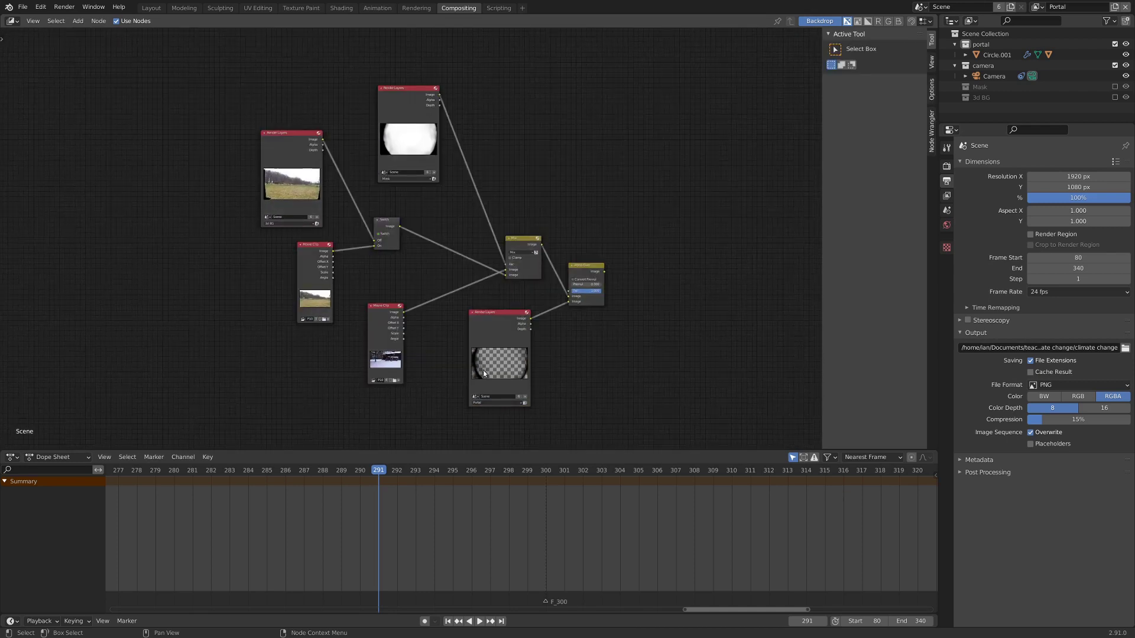
pyautogui.scroll(2, 321, 334)
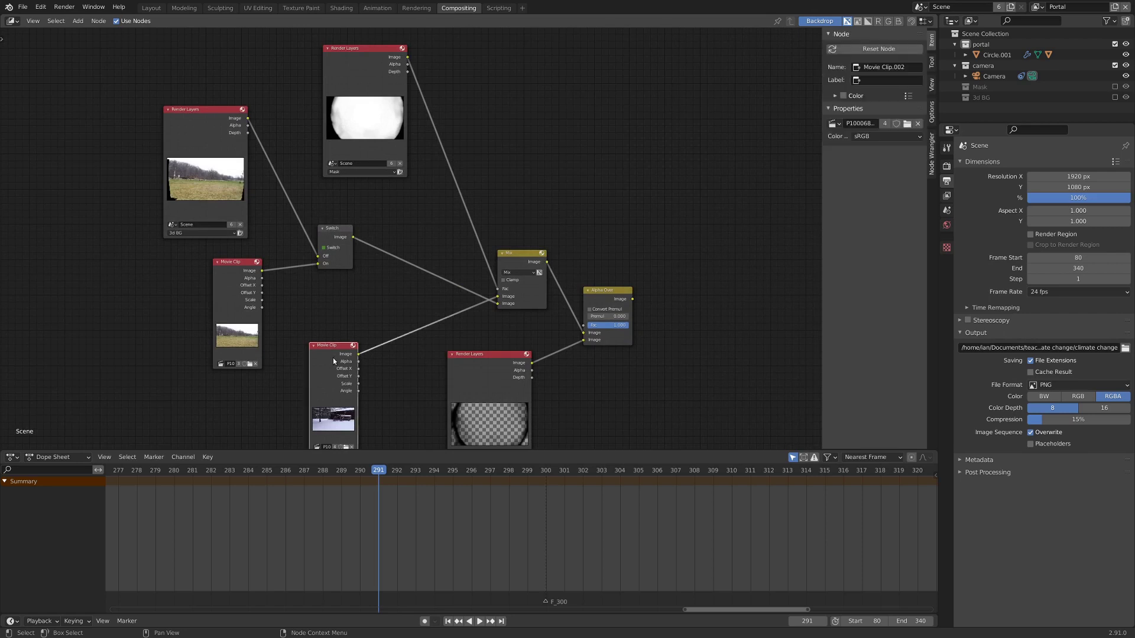
pyautogui.moveTo(333, 357); pyautogui.dragTo(331, 327)
# Step: Preview the Mix output and the Alpha Over output of the simplified setup in the backdrop
pyautogui.keyDown('ctrl'); pyautogui.keyDown('shift'); pyautogui.click(515, 256); pyautogui.keyUp('shift'); pyautogui.keyUp('ctrl')
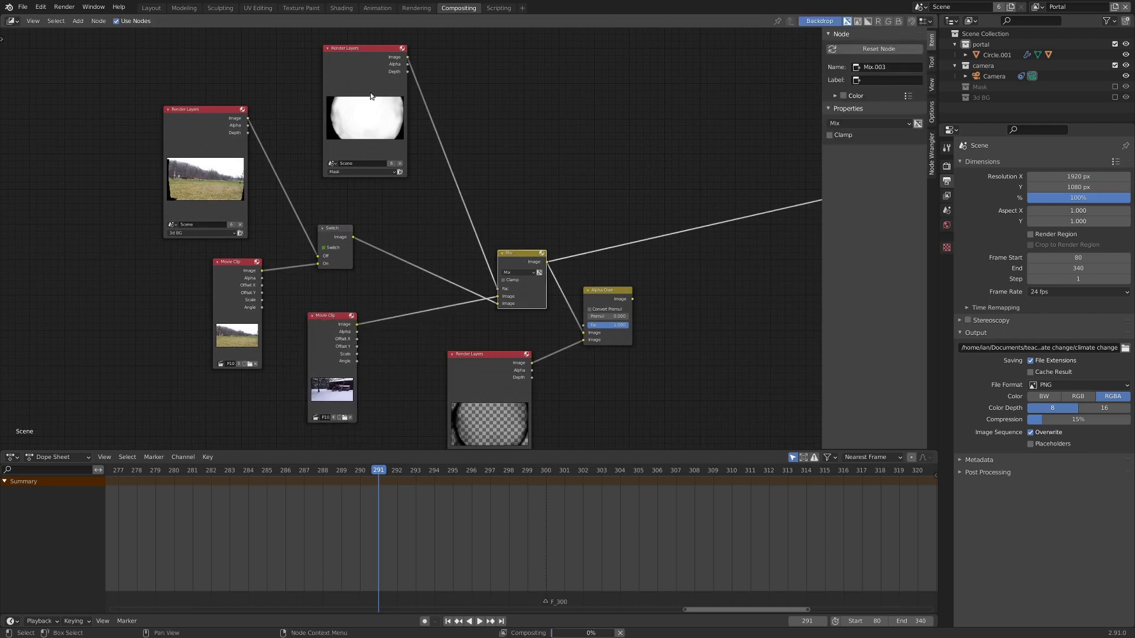
pyautogui.moveTo(592, 237); pyautogui.dragTo(460, 338, button='middle')
pyautogui.scroll(8, 489, 395)
pyautogui.moveTo(489, 395); pyautogui.dragTo(402, 228, button='middle')
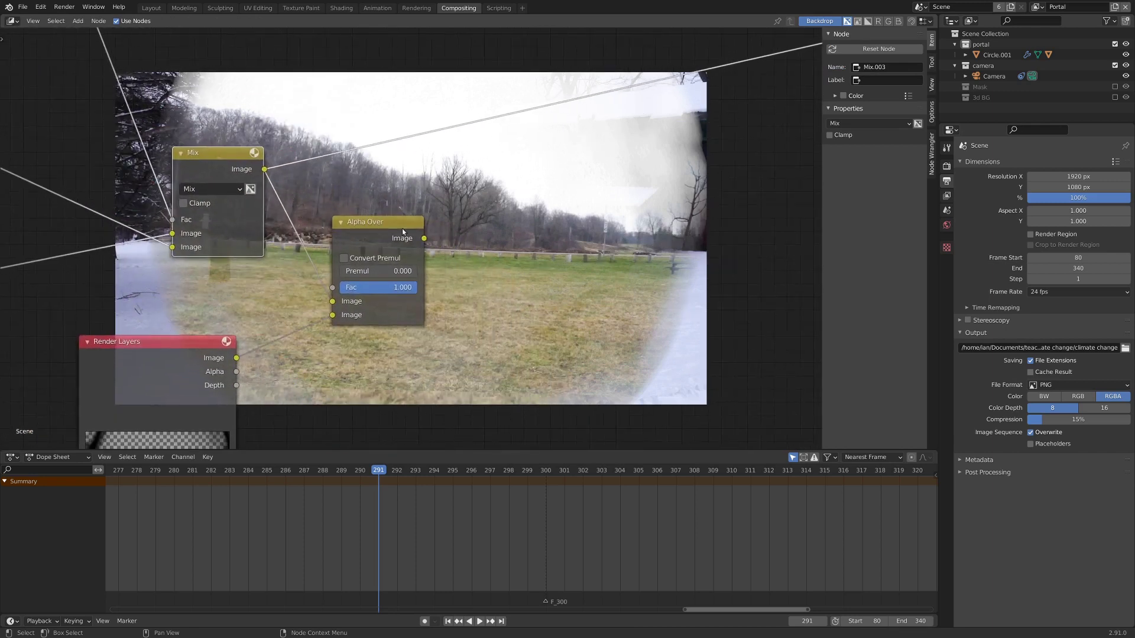
pyautogui.keyDown('ctrl'); pyautogui.keyDown('shift'); pyautogui.click(390, 234); pyautogui.keyUp('shift'); pyautogui.keyUp('ctrl')
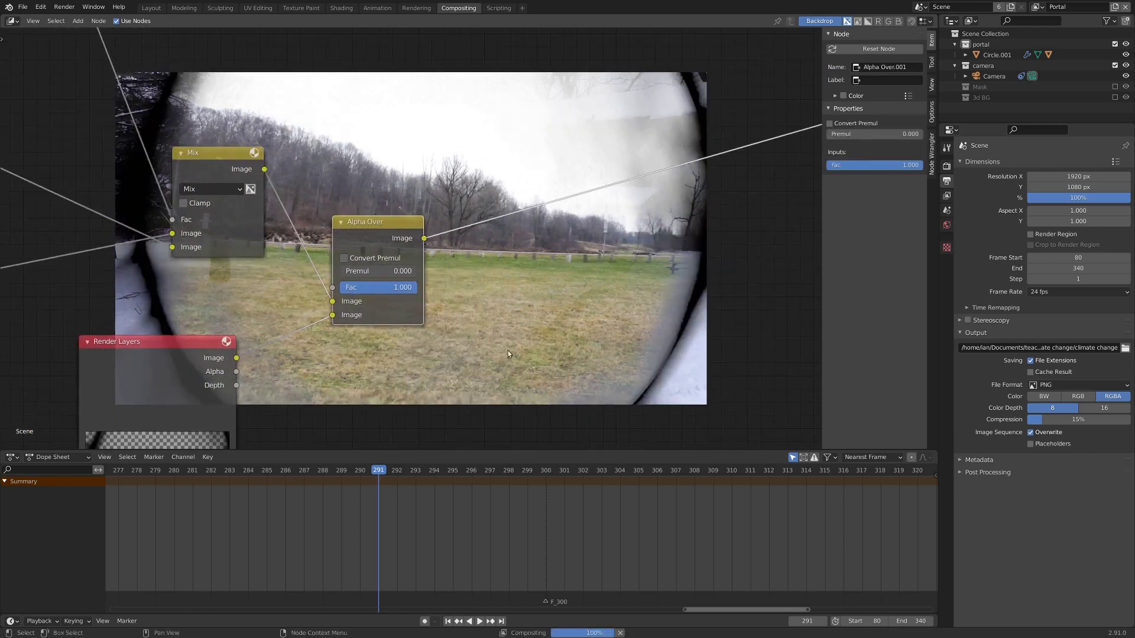
# Step: Examine the full upper node setup with its Distort frames, previewing its snow Movie Clip and Switch nodes at frame 277
pyautogui.scroll(-4, 349, 152)
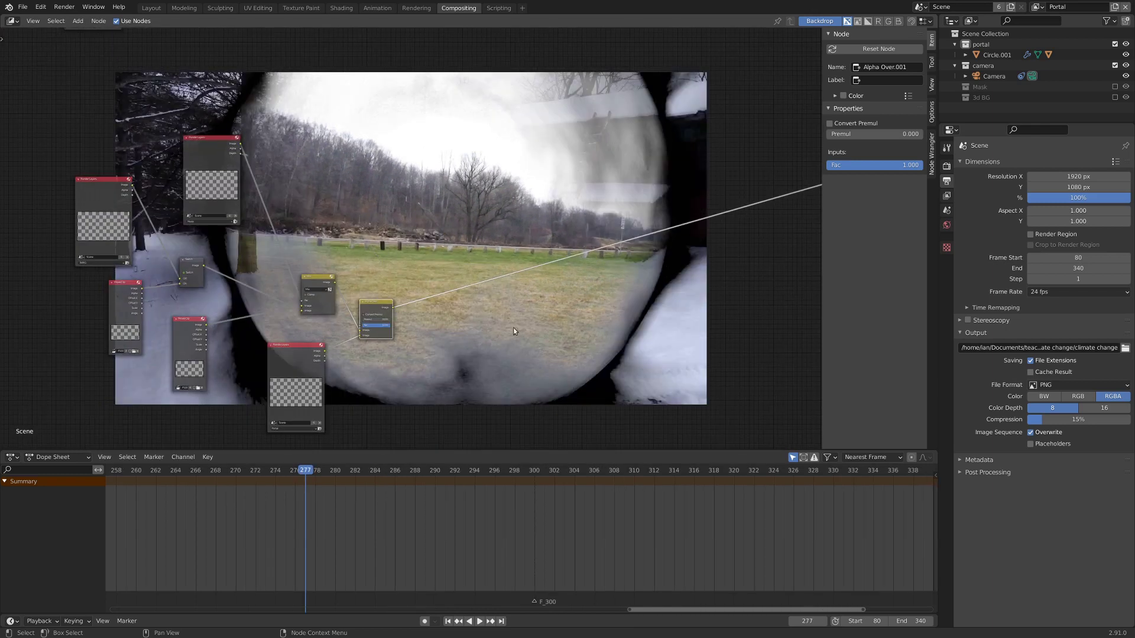
pyautogui.moveTo(509, 266); pyautogui.dragTo(559, 311, button='middle')
pyautogui.scroll(-6, 509, 327)
pyautogui.scroll(3, 545, 299)
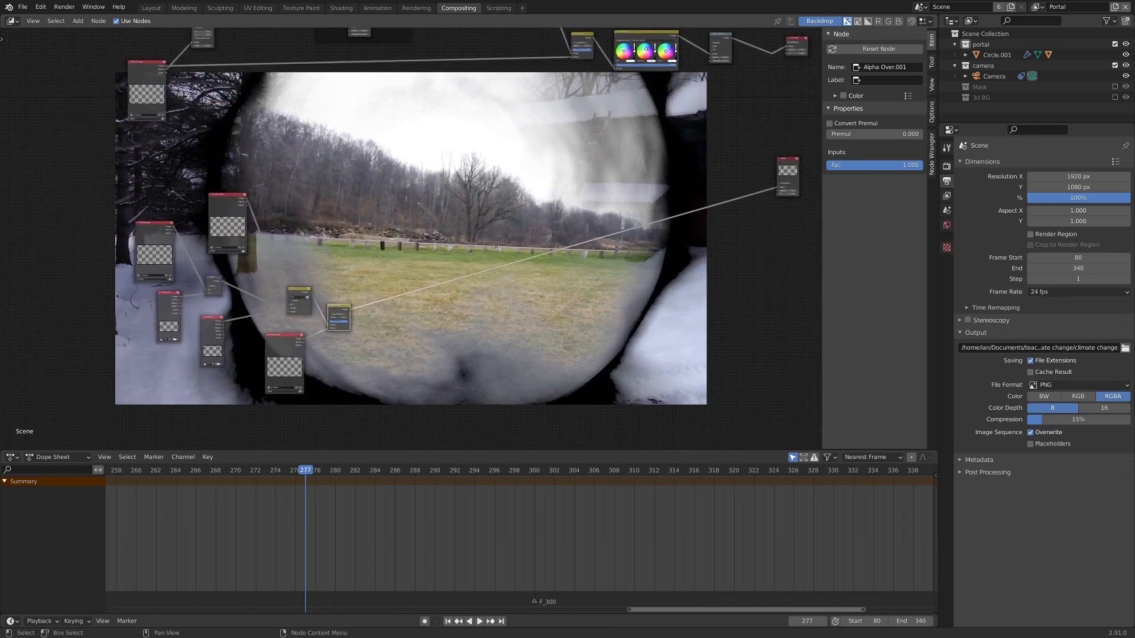
pyautogui.moveTo(473, 111); pyautogui.dragTo(370, 236, button='middle')
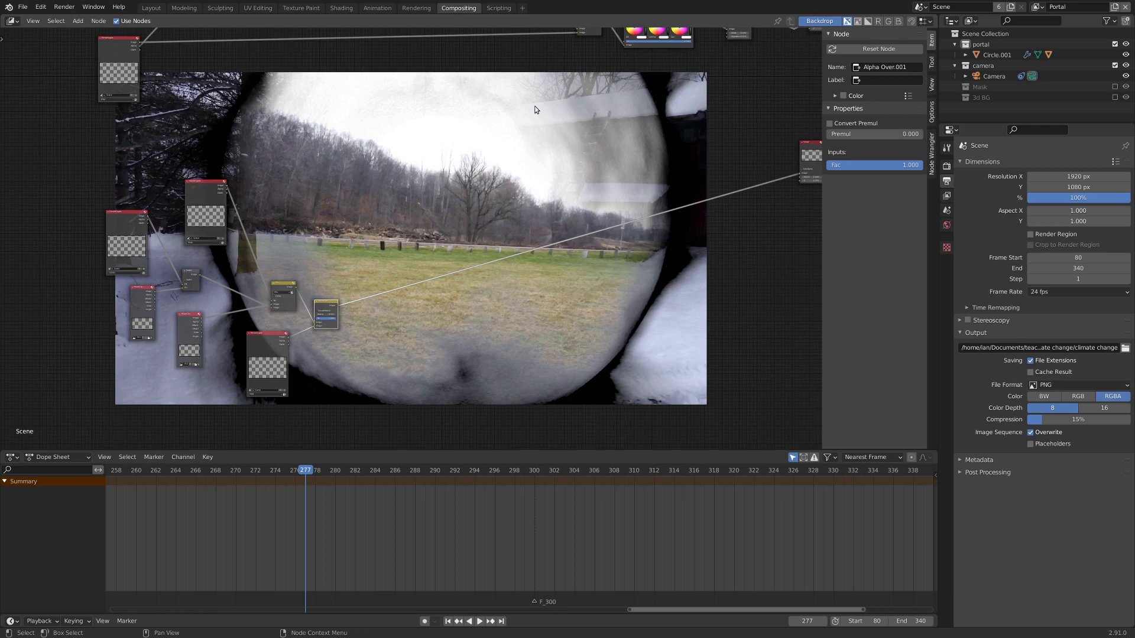
pyautogui.moveTo(536, 110); pyautogui.dragTo(429, 173, button='middle')
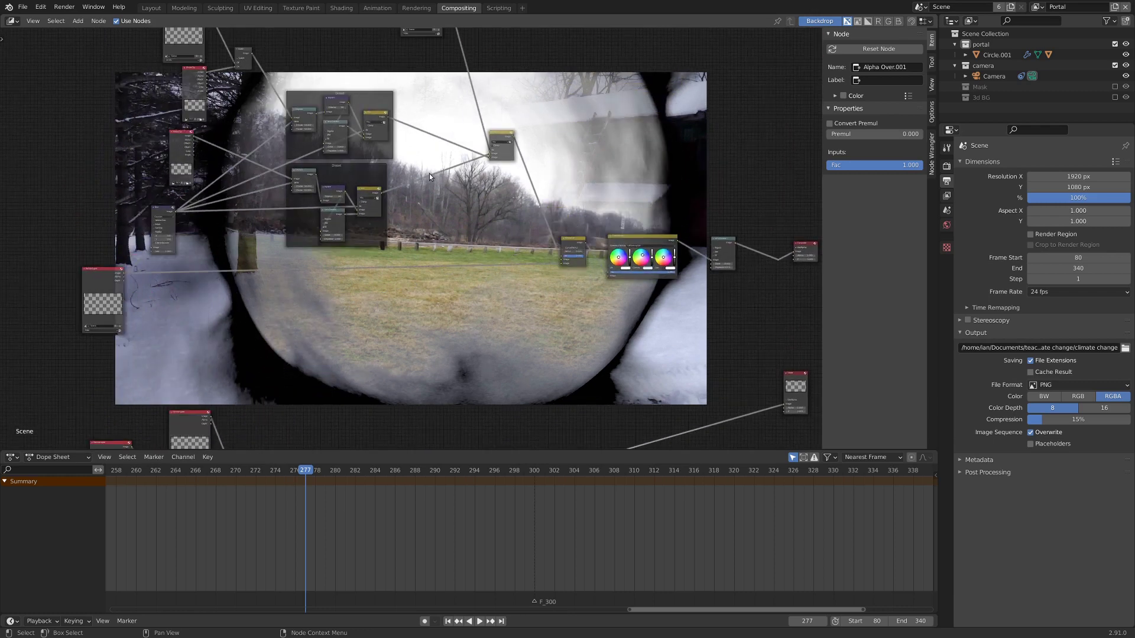
pyautogui.moveTo(395, 242); pyautogui.dragTo(371, 298, button='middle')
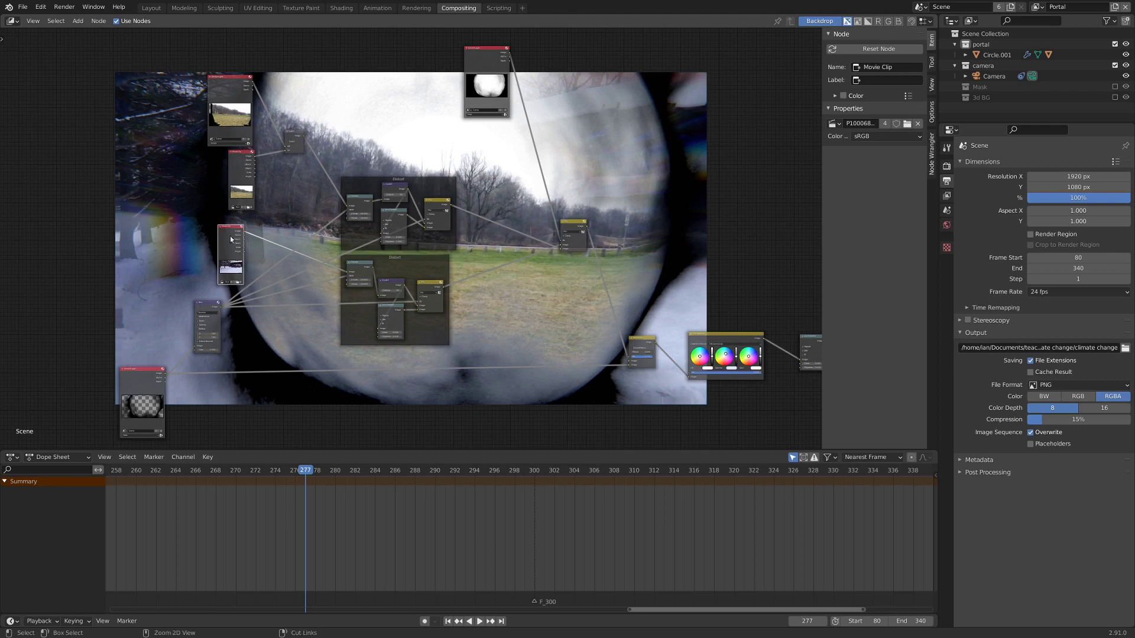
pyautogui.keyDown('ctrl'); pyautogui.keyDown('shift'); pyautogui.click(230, 239); pyautogui.keyUp('shift'); pyautogui.keyUp('ctrl')
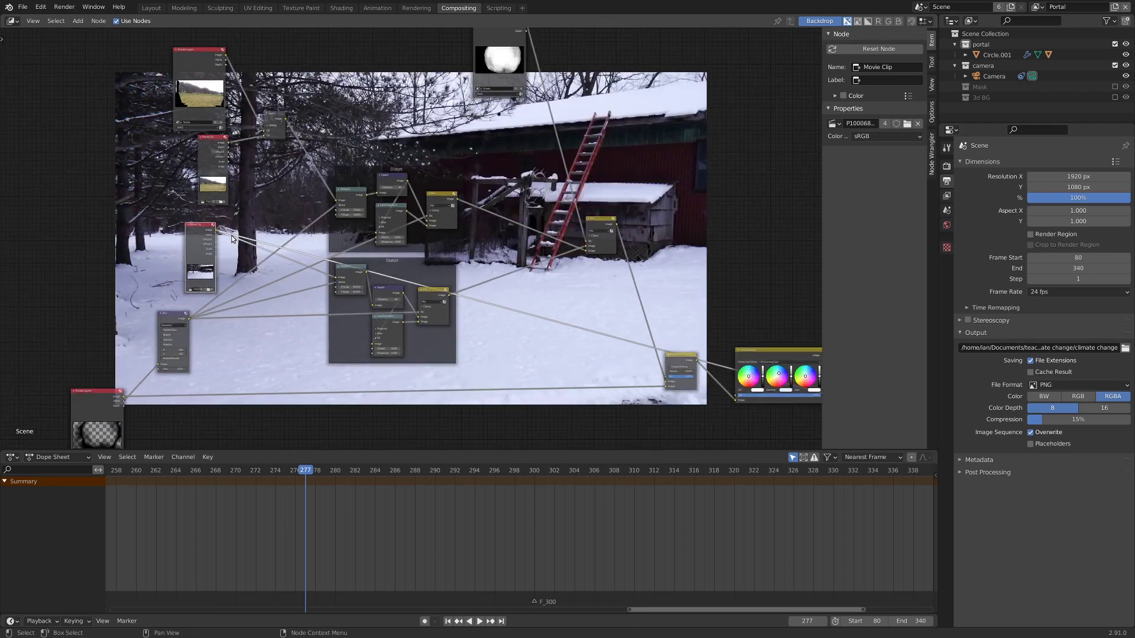
pyautogui.moveTo(231, 235); pyautogui.dragTo(239, 248, button='middle')
pyautogui.click(285, 129)
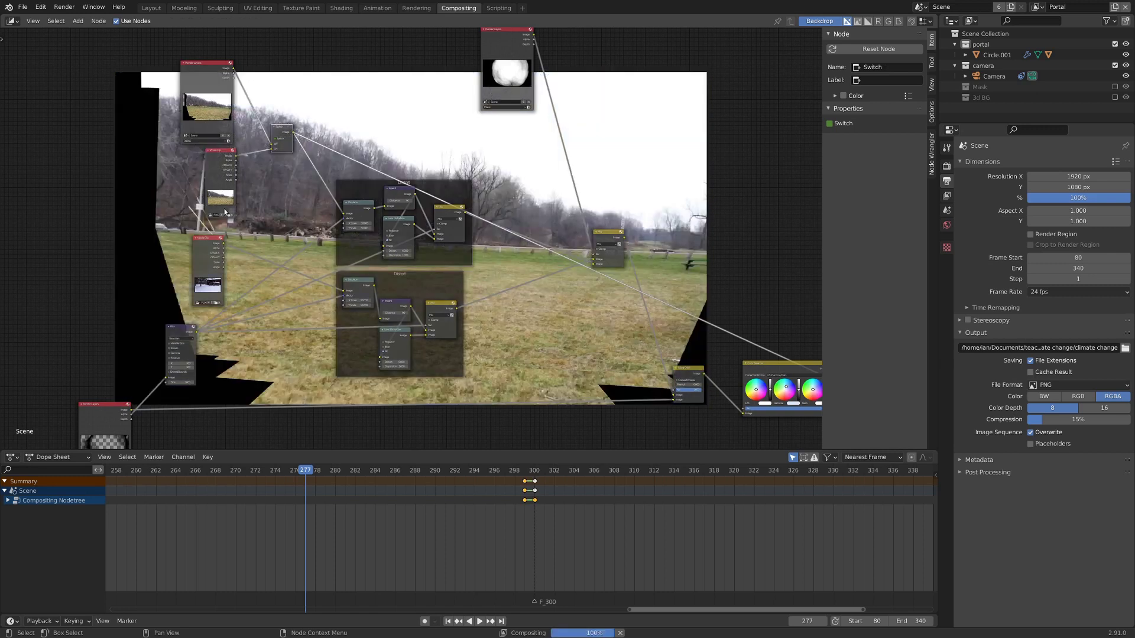
# Step: Preview the Mix node that combines both Distort groups, and move the Mask Render Layers node closer to it
pyautogui.click(214, 169)
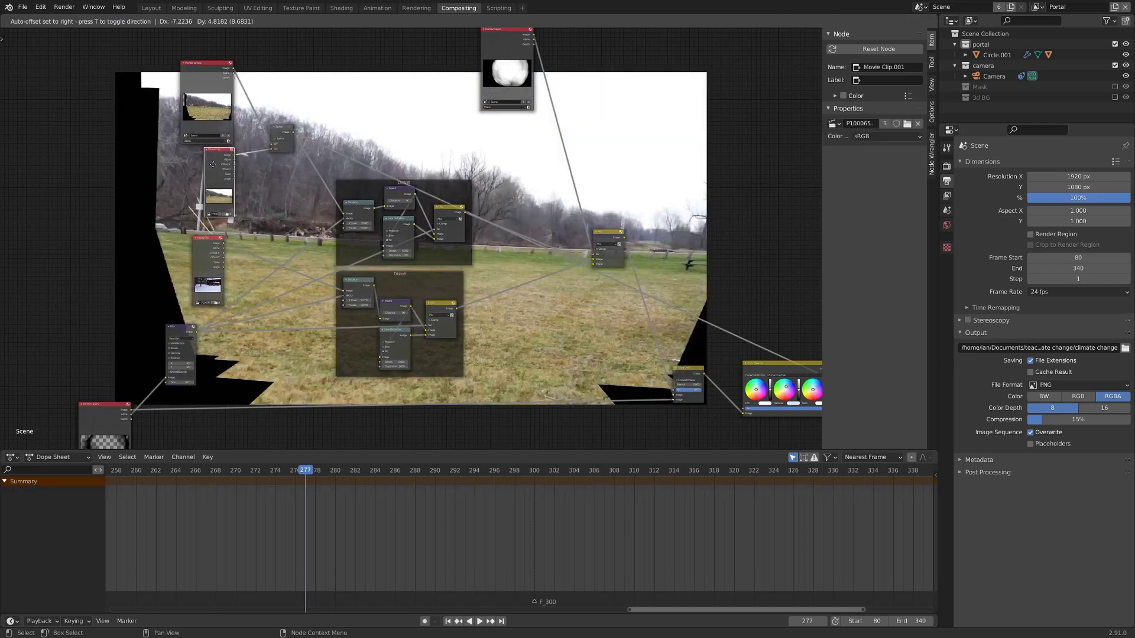
pyautogui.scroll(2, 373, 313)
pyautogui.moveTo(472, 203); pyautogui.dragTo(472, 314, button='middle')
pyautogui.scroll(2, 472, 204)
pyautogui.keyDown('ctrl'); pyautogui.keyDown('shift'); pyautogui.click(476, 200); pyautogui.keyUp('shift'); pyautogui.keyUp('ctrl')
pyautogui.scroll(-3, 458, 238)
pyautogui.moveTo(333, 87); pyautogui.dragTo(363, 124)
pyautogui.scroll(-4, 363, 124)
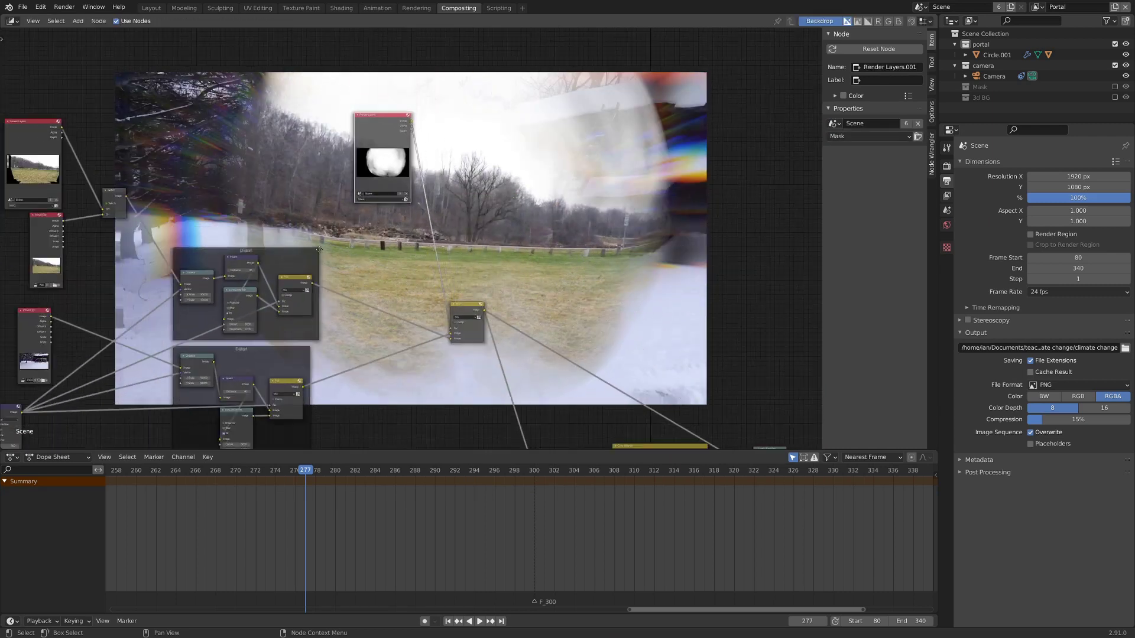
# Step: Preview the Alpha output of the Portal Render Layers node in the backdrop
pyautogui.moveTo(301, 263); pyautogui.dragTo(536, 87, button='middle')
pyautogui.scroll(1, 450, 177)
pyautogui.keyDown('ctrl'); pyautogui.keyDown('shift'); pyautogui.click(236, 307); pyautogui.keyUp('shift'); pyautogui.keyUp('ctrl')
pyautogui.scroll(10, 235, 307)
pyautogui.moveTo(133, 334); pyautogui.dragTo(415, 235, button='middle')
pyautogui.scroll(3, 415, 234)
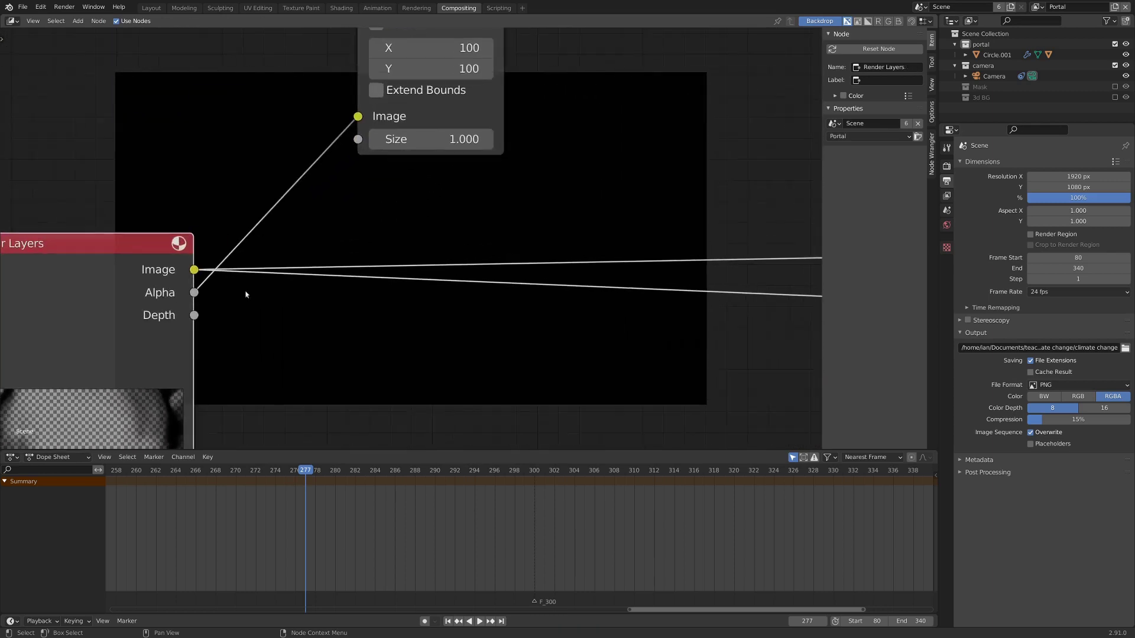
pyautogui.keyDown('ctrl'); pyautogui.keyDown('shift'); pyautogui.click(197, 297); pyautogui.keyUp('shift'); pyautogui.keyUp('ctrl')
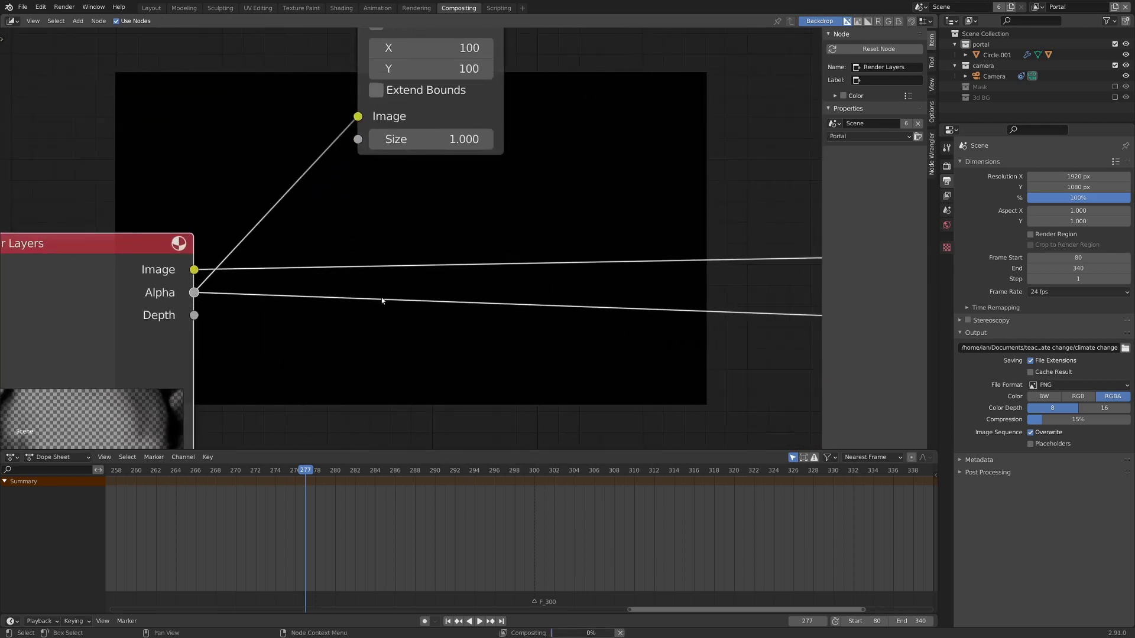
pyautogui.scroll(-3, 382, 301)
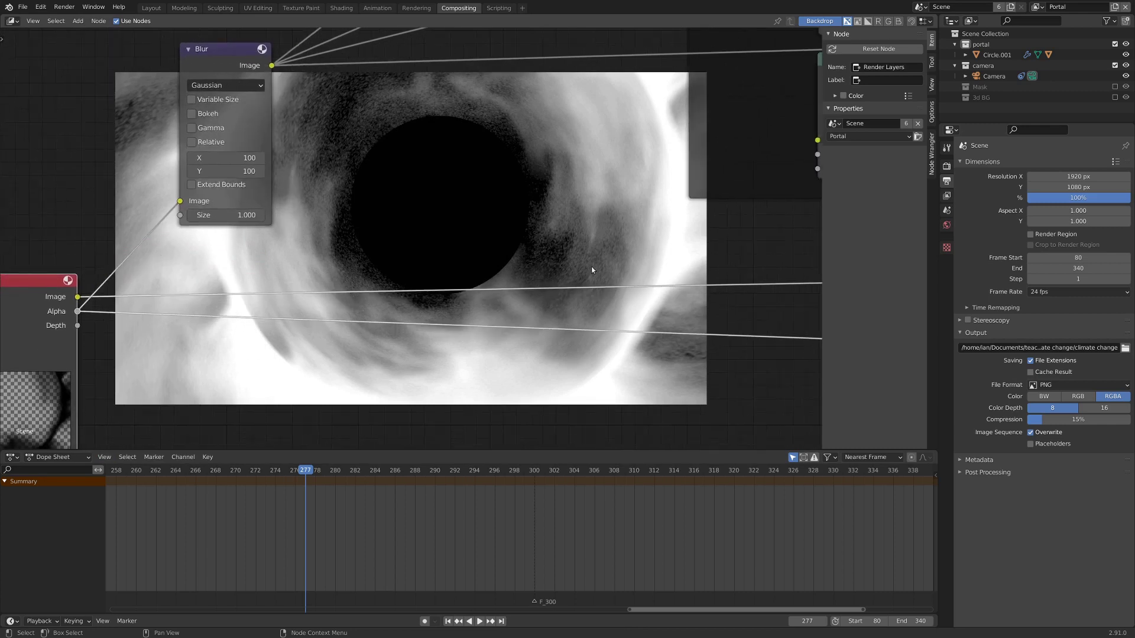
# Step: Move the Blur node slightly closer to the Distort frames and preview its blurred alpha in the backdrop
pyautogui.scroll(1, 481, 190)
pyautogui.moveTo(460, 193); pyautogui.dragTo(503, 279, button='middle')
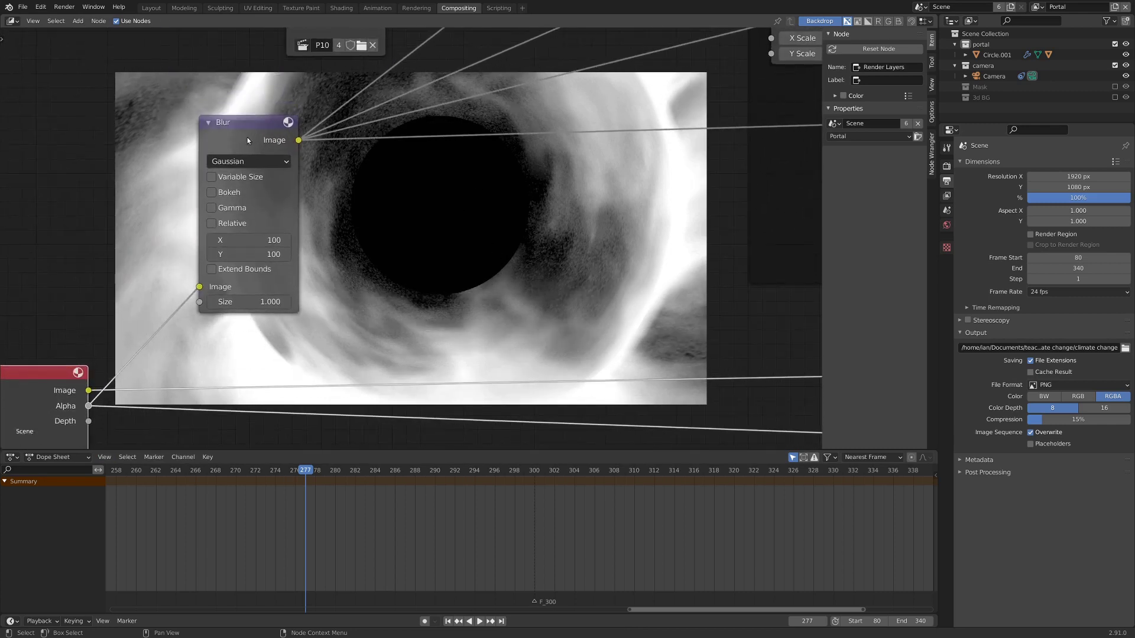
pyautogui.moveTo(247, 140); pyautogui.dragTo(296, 147)
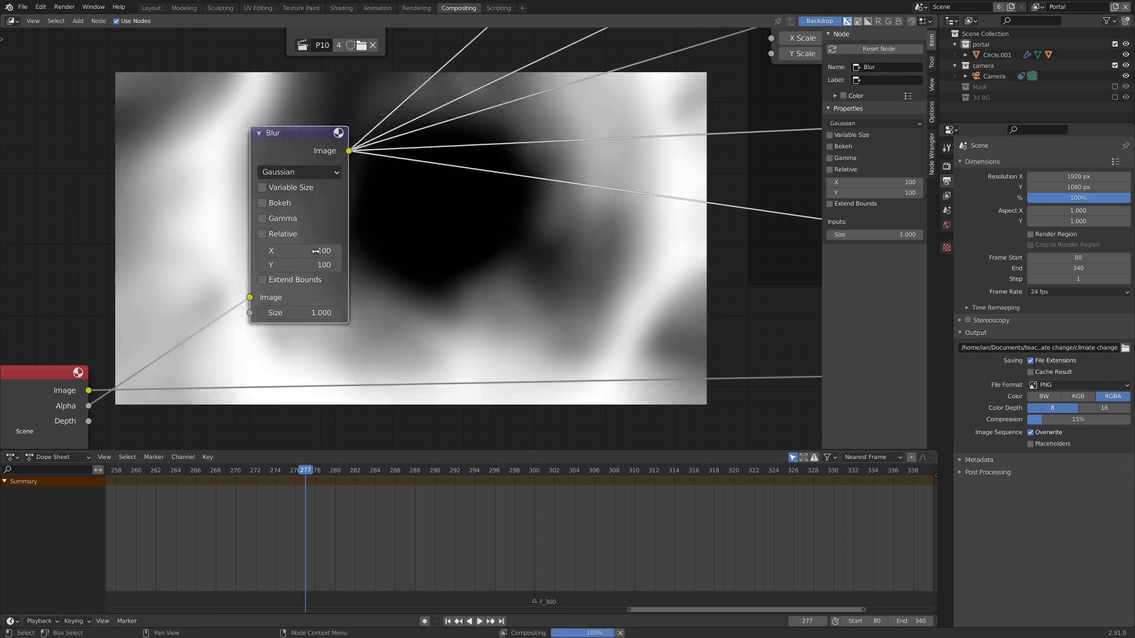
pyautogui.scroll(-2, 407, 262)
pyautogui.moveTo(408, 263); pyautogui.dragTo(303, 337, button='middle')
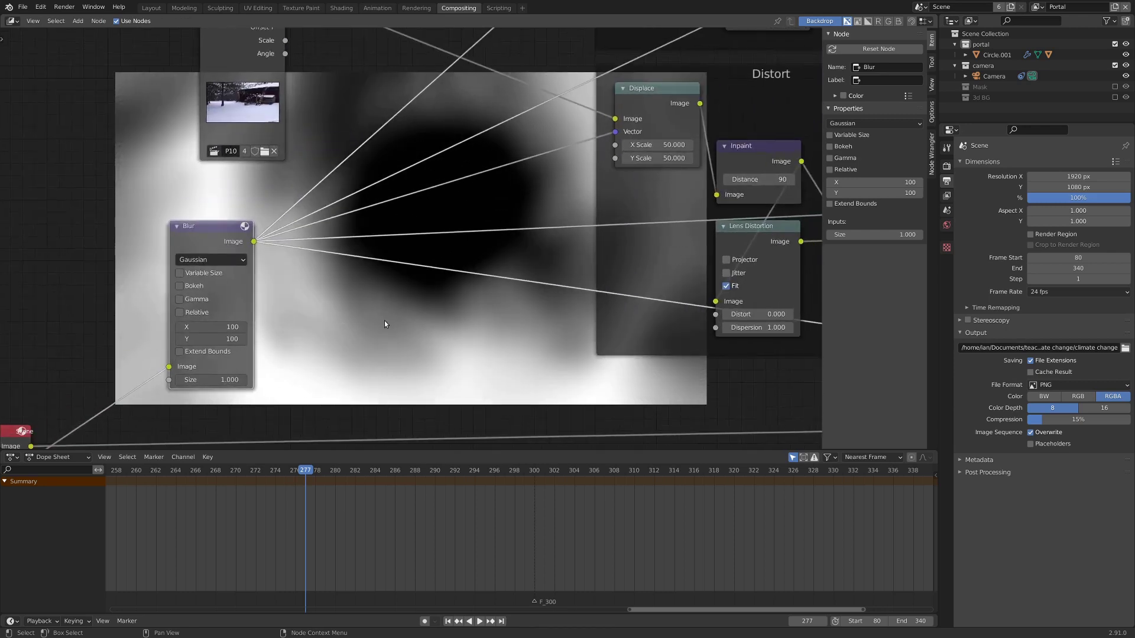
pyautogui.moveTo(261, 398); pyautogui.dragTo(368, 323, button='middle')
pyautogui.scroll(-6, 428, 268)
pyautogui.moveTo(449, 269); pyautogui.dragTo(520, 376, button='middle')
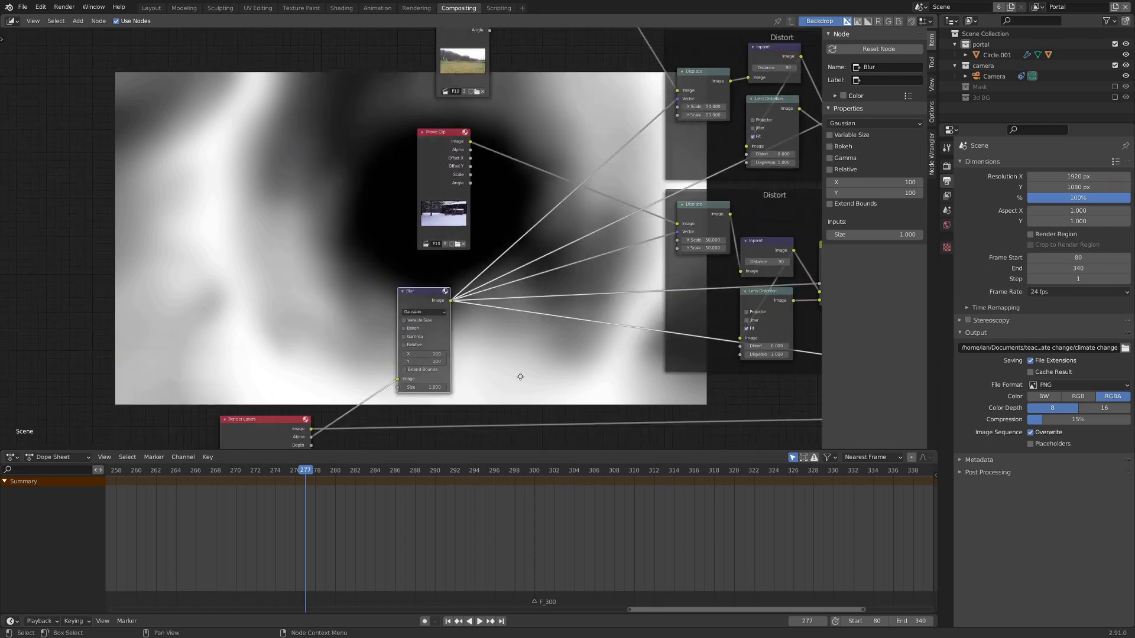
# Step: Maximize the node editor and bring the Blur node into line beneath the snow Movie Clip node
pyautogui.hotkey('ctrl', 'space')
pyautogui.press('g')
pyautogui.click(474, 305)
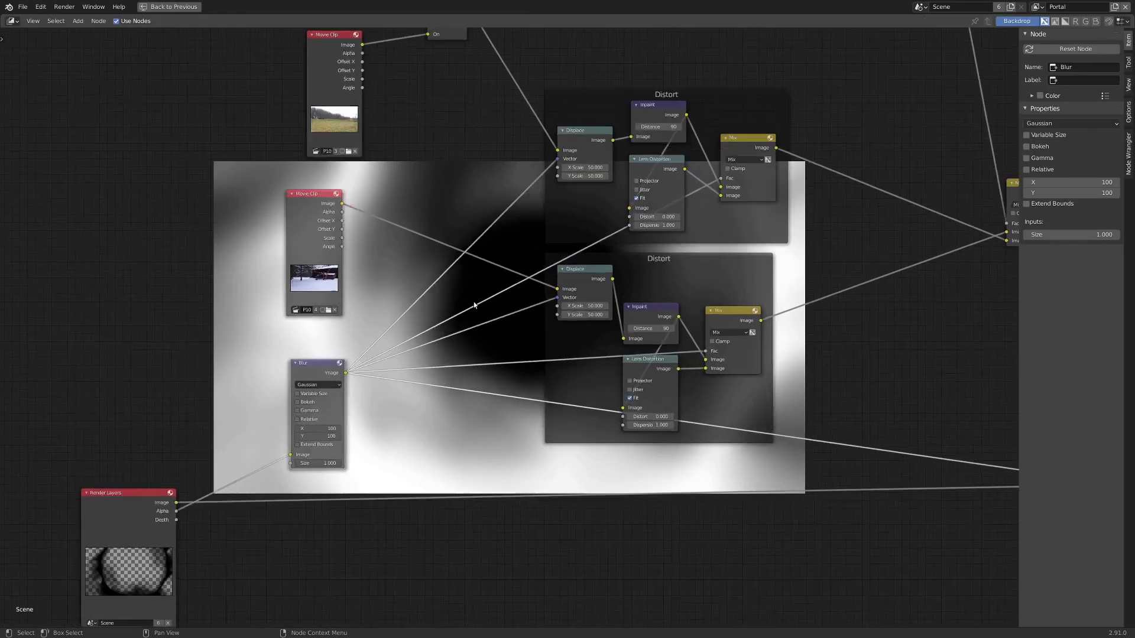
pyautogui.scroll(3, 474, 306)
pyautogui.moveTo(474, 305); pyautogui.dragTo(432, 355, button='middle')
pyautogui.scroll(5, 531, 251)
pyautogui.moveTo(684, 325); pyautogui.dragTo(832, 288, button='middle')
pyautogui.click(537, 218)
pyautogui.press('g')
pyautogui.click(526, 224)
# Step: Preview the snow Movie Clip node and the Displace node of the lower Distort frame in the backdrop
pyautogui.scroll(-4, 503, 237)
pyautogui.scroll(3, 532, 248)
pyautogui.keyDown('ctrl'); pyautogui.keyDown('shift'); pyautogui.click(317, 209); pyautogui.keyUp('shift'); pyautogui.keyUp('ctrl')
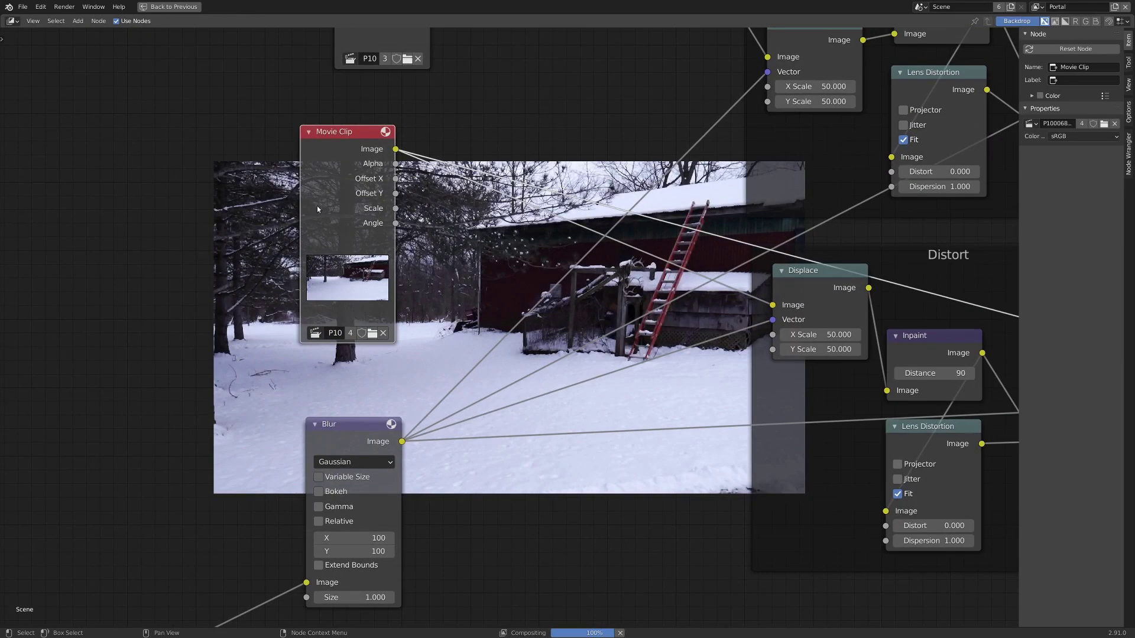
pyautogui.moveTo(394, 242); pyautogui.dragTo(265, 234, button='middle')
pyautogui.scroll(2, 615, 266)
pyautogui.keyDown('ctrl'); pyautogui.keyDown('shift'); pyautogui.click(697, 254); pyautogui.keyUp('shift'); pyautogui.keyUp('ctrl')
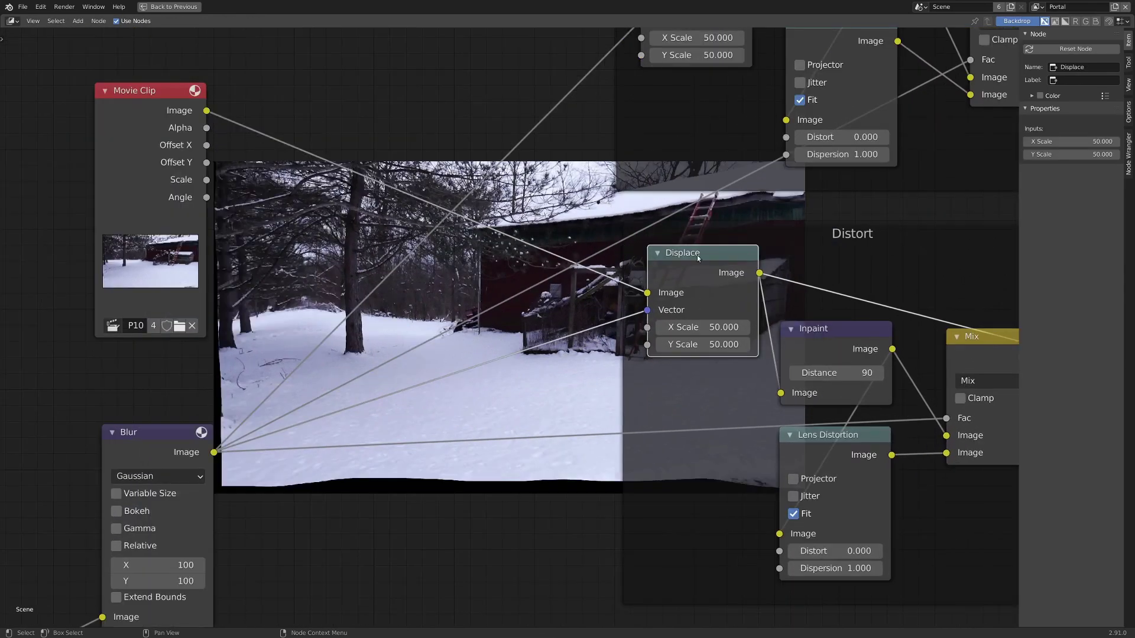
# Step: Nudge the Blur node flush with the snow Movie Clip node and shift the lower Displace node slightly towards them
pyautogui.moveTo(701, 266); pyautogui.dragTo(671, 266, button='middle')
pyautogui.moveTo(143, 426); pyautogui.dragTo(136, 427)
pyautogui.click(638, 308)
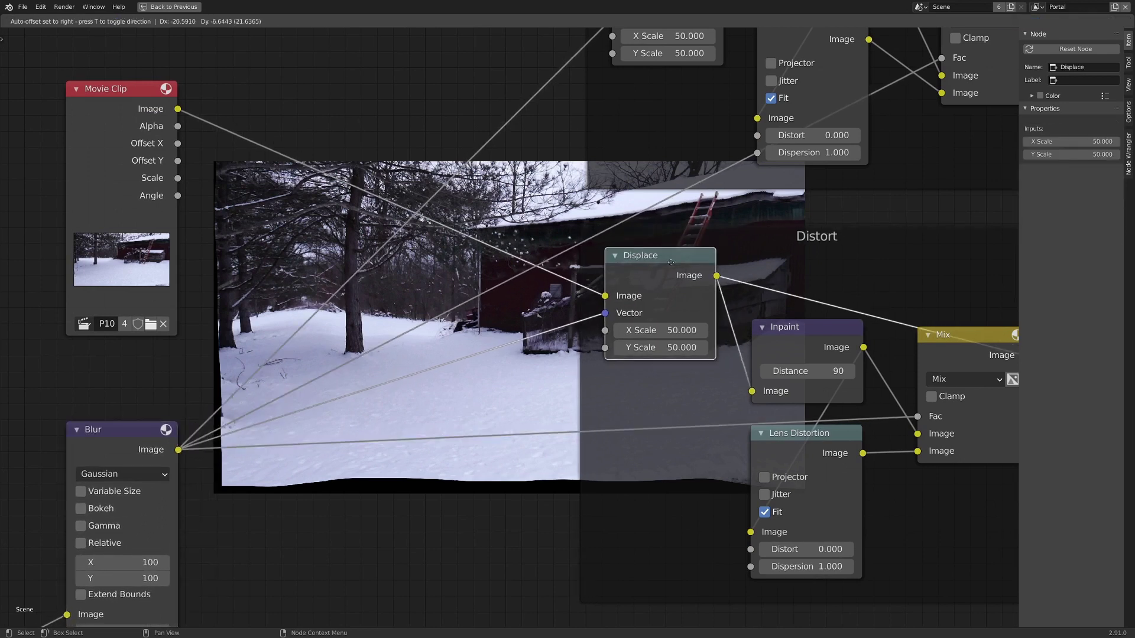
pyautogui.scroll(2, 638, 308)
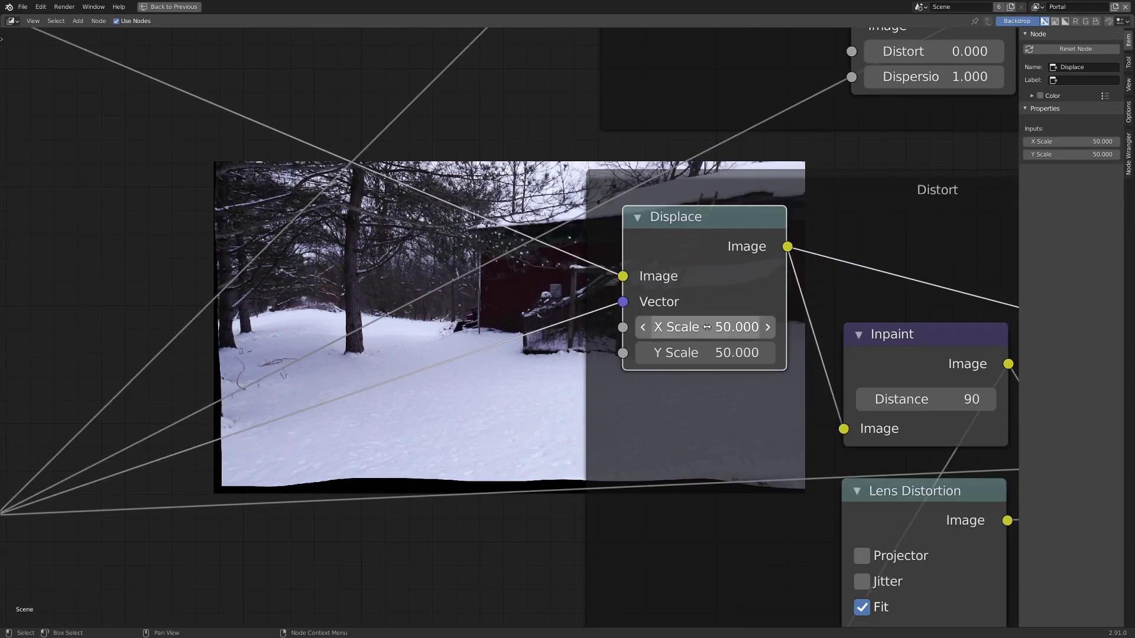
pyautogui.scroll(-4, 721, 355)
pyautogui.moveTo(721, 355); pyautogui.dragTo(780, 432, button='middle')
pyautogui.scroll(3, 606, 459)
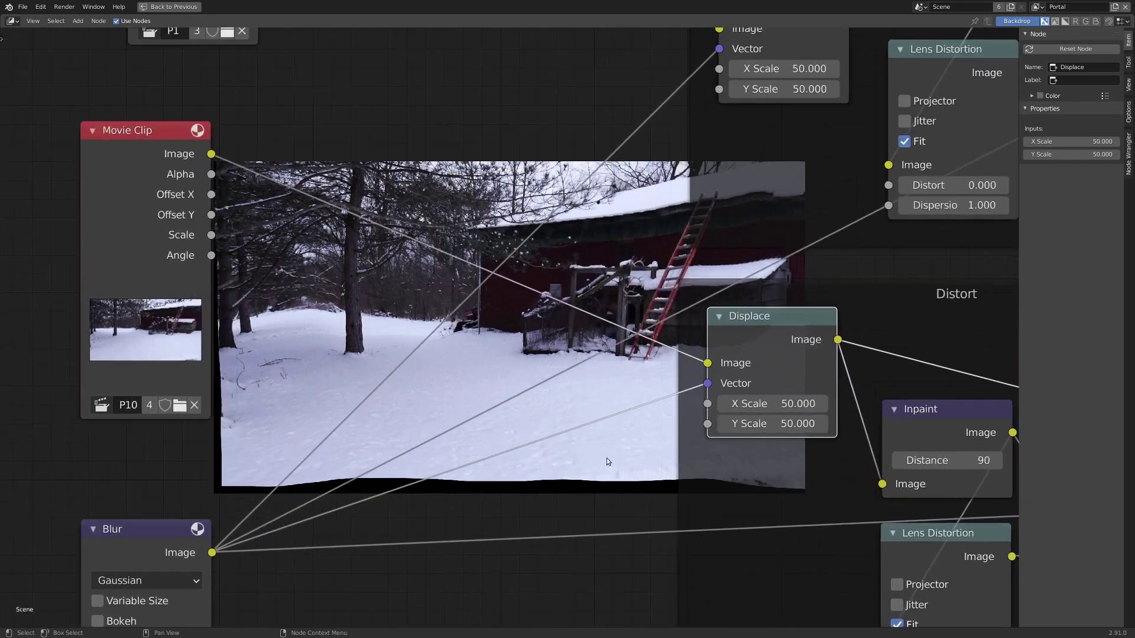
pyautogui.moveTo(606, 458); pyautogui.dragTo(625, 540, button='middle')
# Step: Compare the snow footage before and after displacement by previewing the Movie Clip node against the Displace node
pyautogui.keyDown('ctrl'); pyautogui.keyDown('shift'); pyautogui.click(106, 251); pyautogui.keyUp('shift'); pyautogui.keyUp('ctrl')
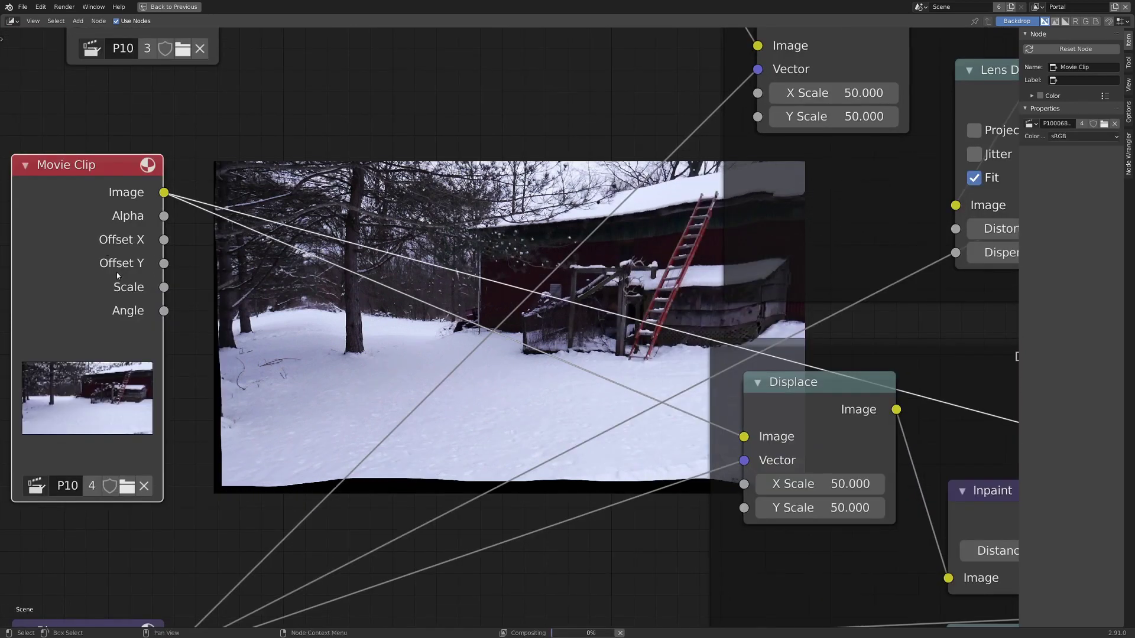
pyautogui.moveTo(299, 323); pyautogui.dragTo(307, 342, button='middle')
pyautogui.moveTo(631, 349); pyautogui.dragTo(681, 366, button='middle')
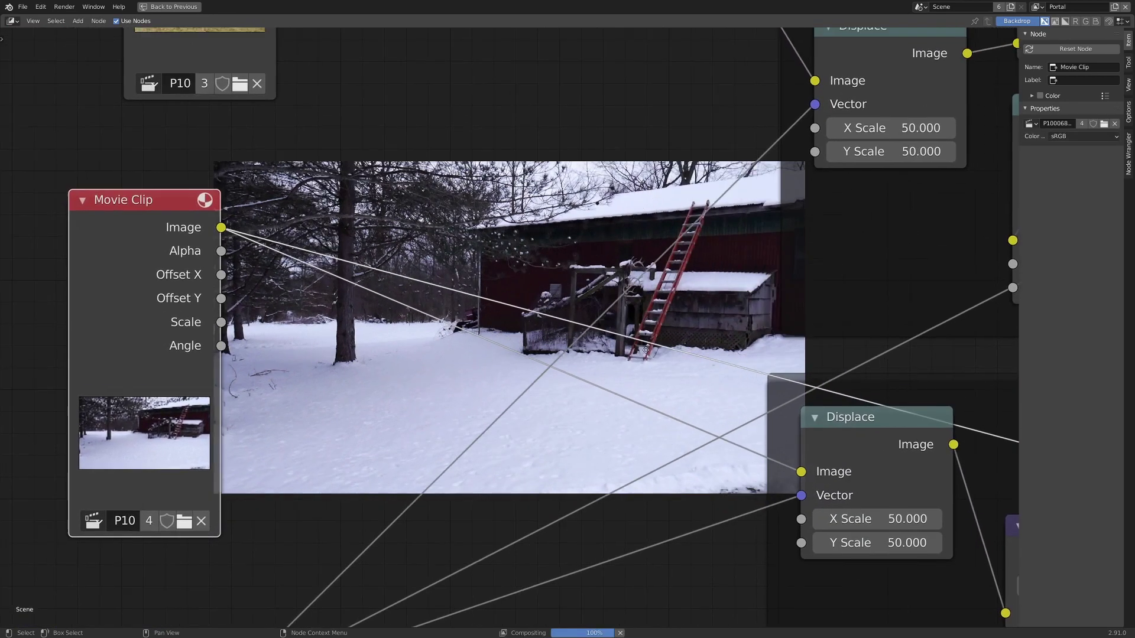
pyautogui.keyDown('ctrl'); pyautogui.keyDown('shift'); pyautogui.click(833, 421); pyautogui.keyUp('shift'); pyautogui.keyUp('ctrl')
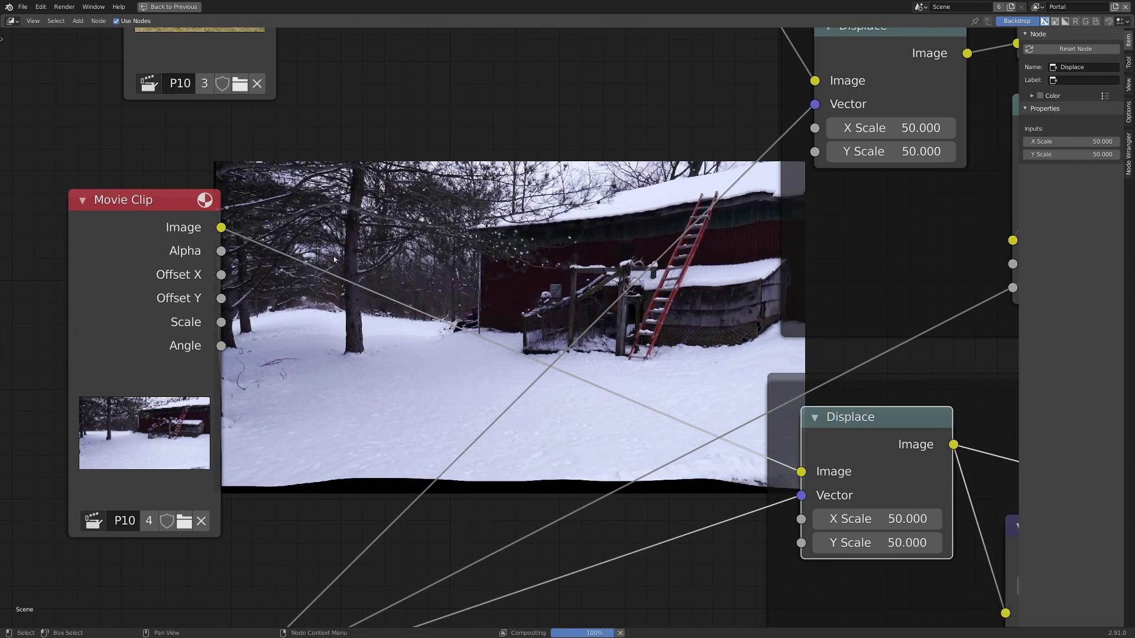
pyautogui.scroll(-6, 603, 317)
pyautogui.moveTo(436, 461); pyautogui.dragTo(447, 340, button='middle')
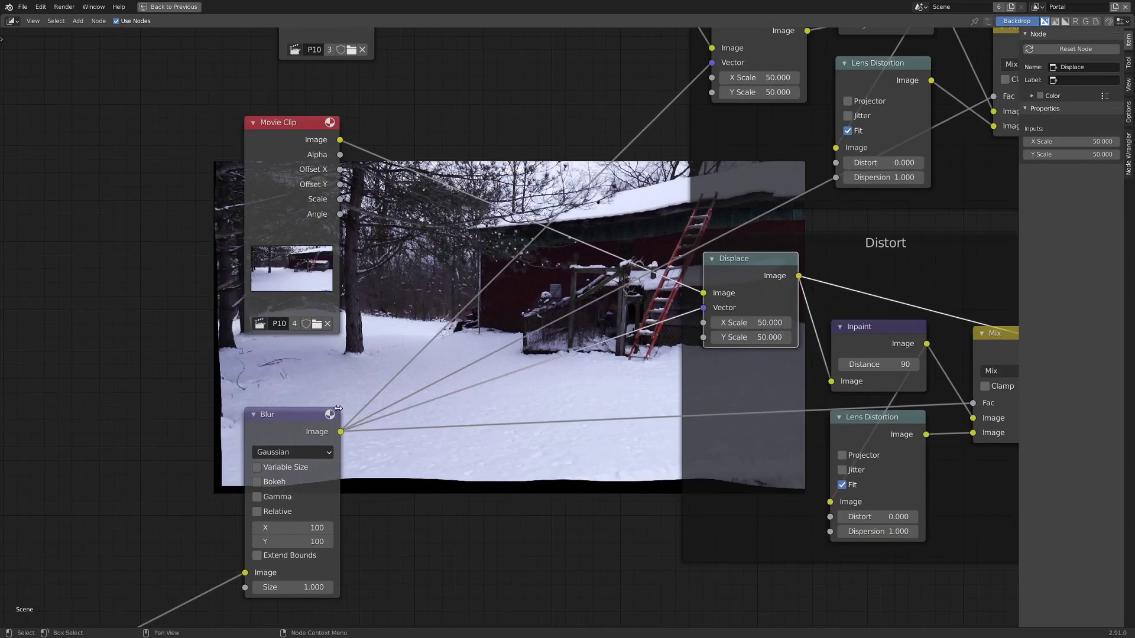
# Step: Preview the Blur node that feeds the displacement vector, and return the backdrop to the Displace output
pyautogui.keyDown('ctrl'); pyautogui.keyDown('shift'); pyautogui.click(311, 418); pyautogui.keyUp('shift'); pyautogui.keyUp('ctrl')
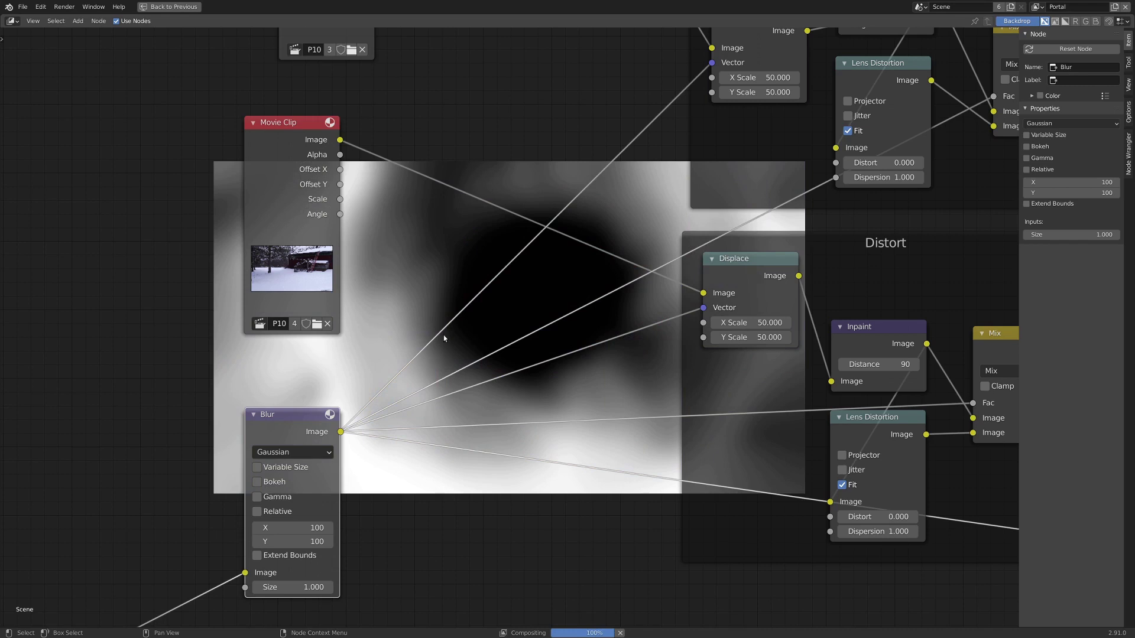
pyautogui.scroll(-2, 463, 311)
pyautogui.scroll(3, 463, 311)
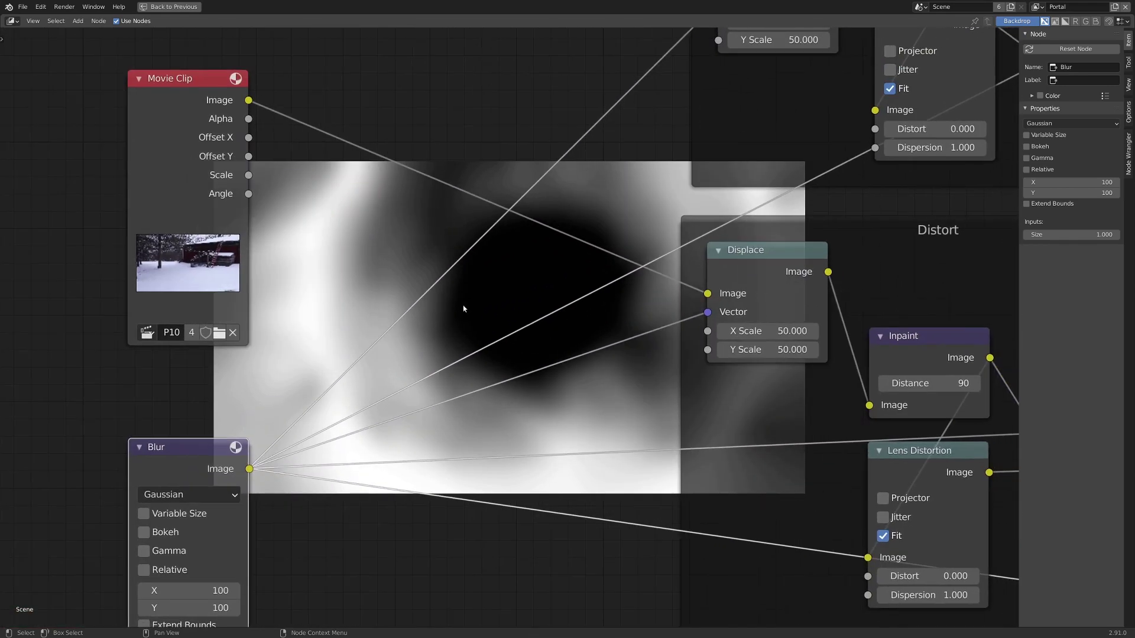
pyautogui.scroll(-3, 493, 318)
pyautogui.moveTo(550, 324); pyautogui.dragTo(435, 301, button='middle')
pyautogui.keyDown('ctrl'); pyautogui.keyDown('shift'); pyautogui.click(618, 266); pyautogui.keyUp('shift'); pyautogui.keyUp('ctrl')
pyautogui.scroll(7, 737, 344)
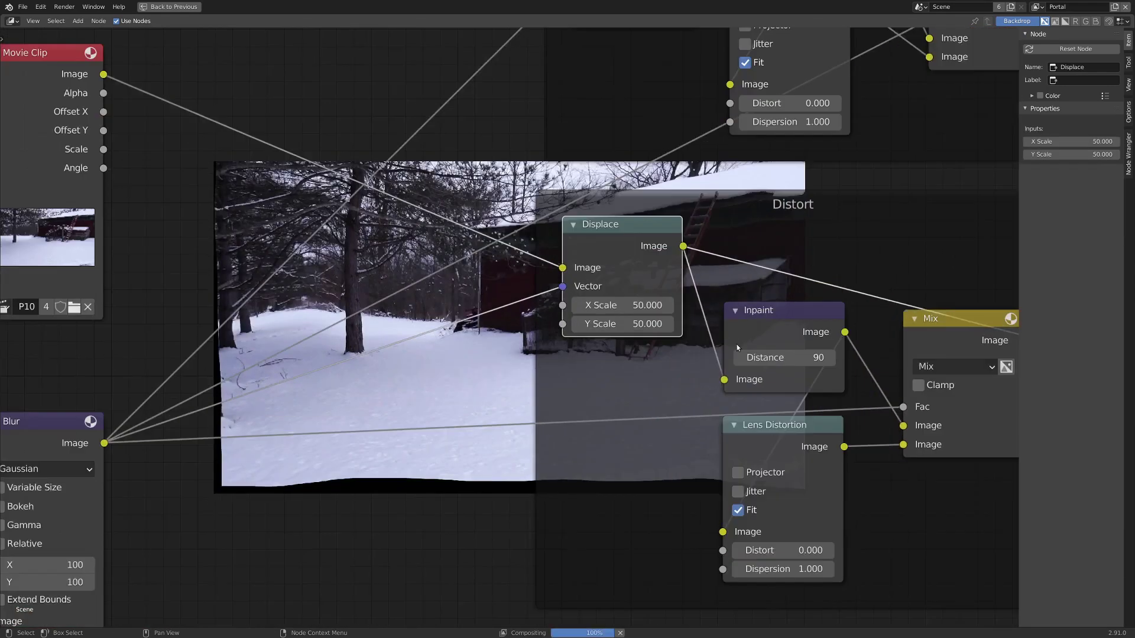
# Step: Nudge the Inpaint node in the lower Distort frame and examine the edges of the displaced snow footage
pyautogui.moveTo(809, 370); pyautogui.dragTo(756, 364, button='middle')
pyautogui.moveTo(601, 233); pyautogui.dragTo(624, 223, button='middle')
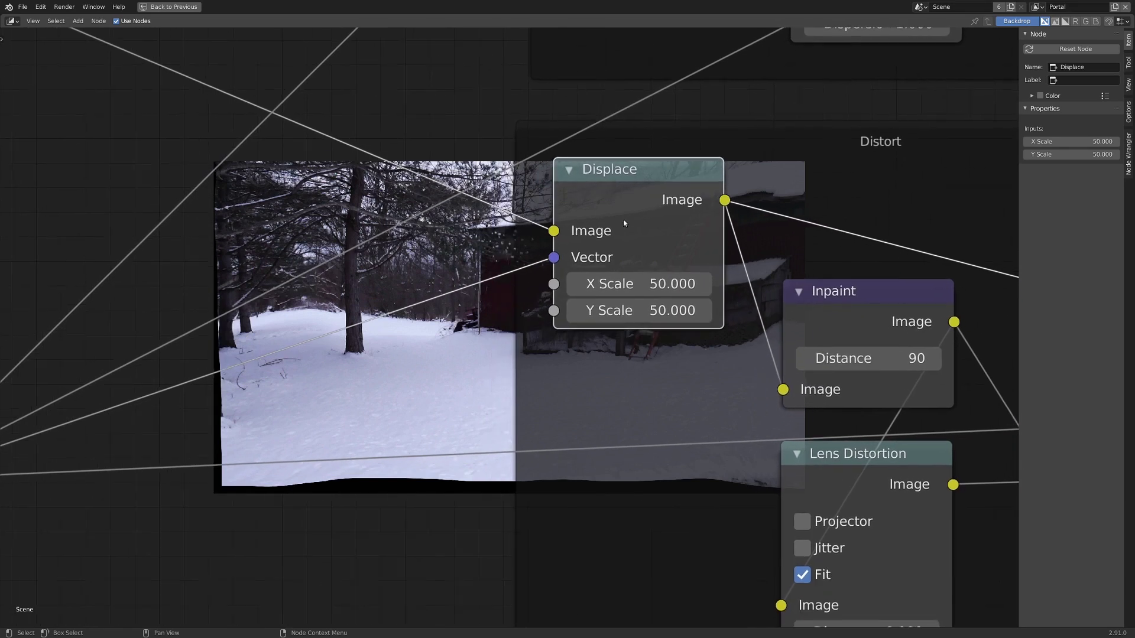
pyautogui.moveTo(867, 328); pyautogui.dragTo(860, 320)
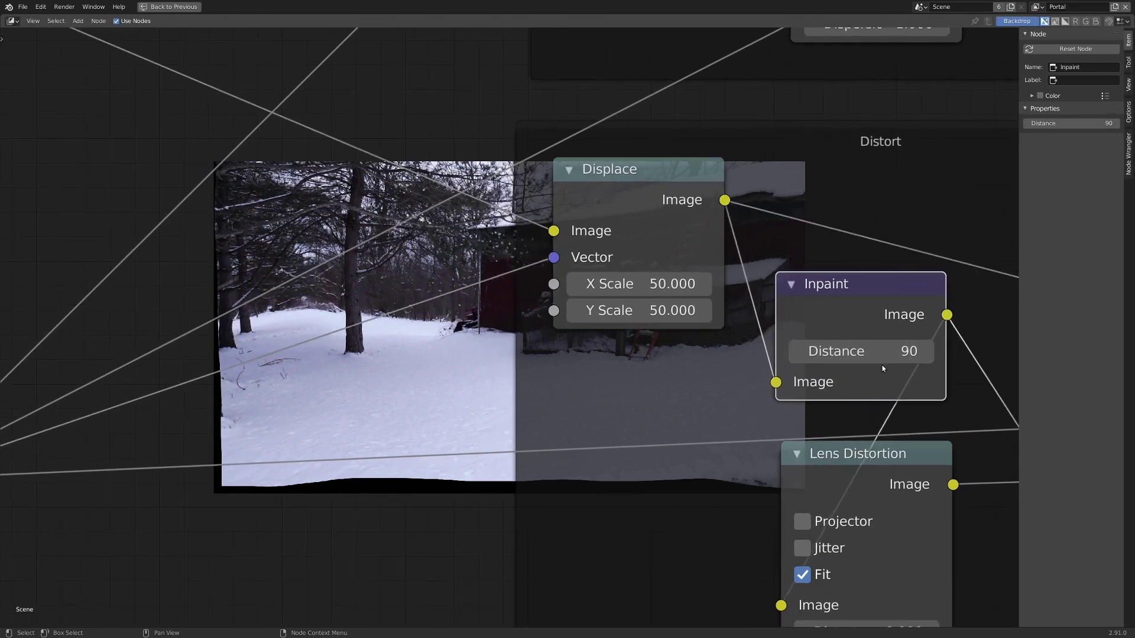
pyautogui.moveTo(218, 558); pyautogui.dragTo(395, 535, button='middle')
pyautogui.scroll(-2, 395, 535)
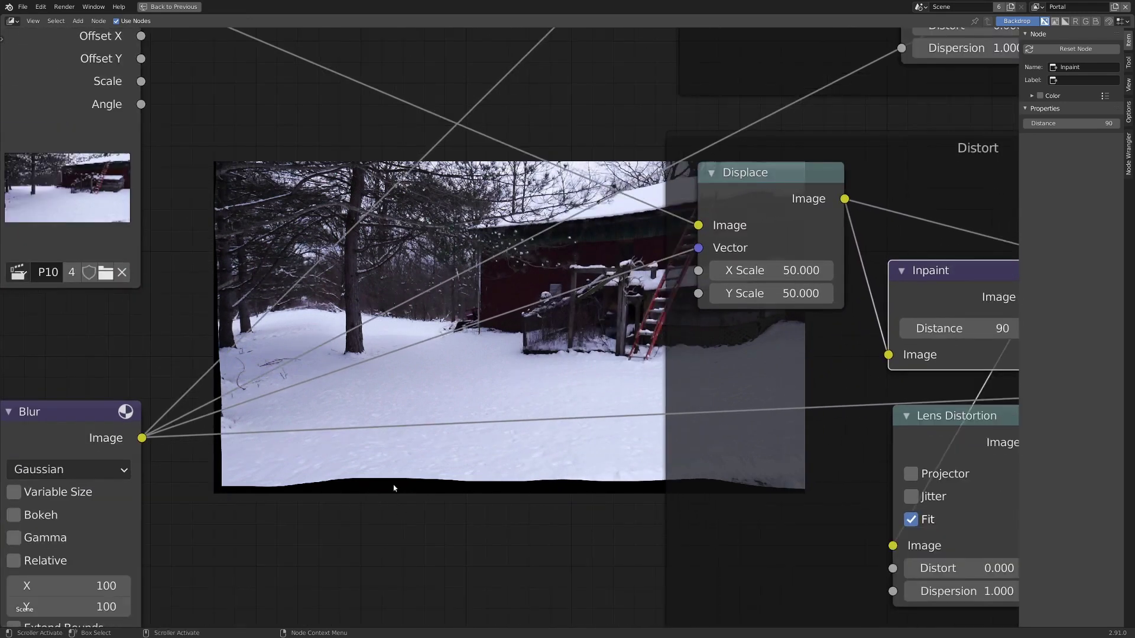
pyautogui.scroll(-1, 400, 488)
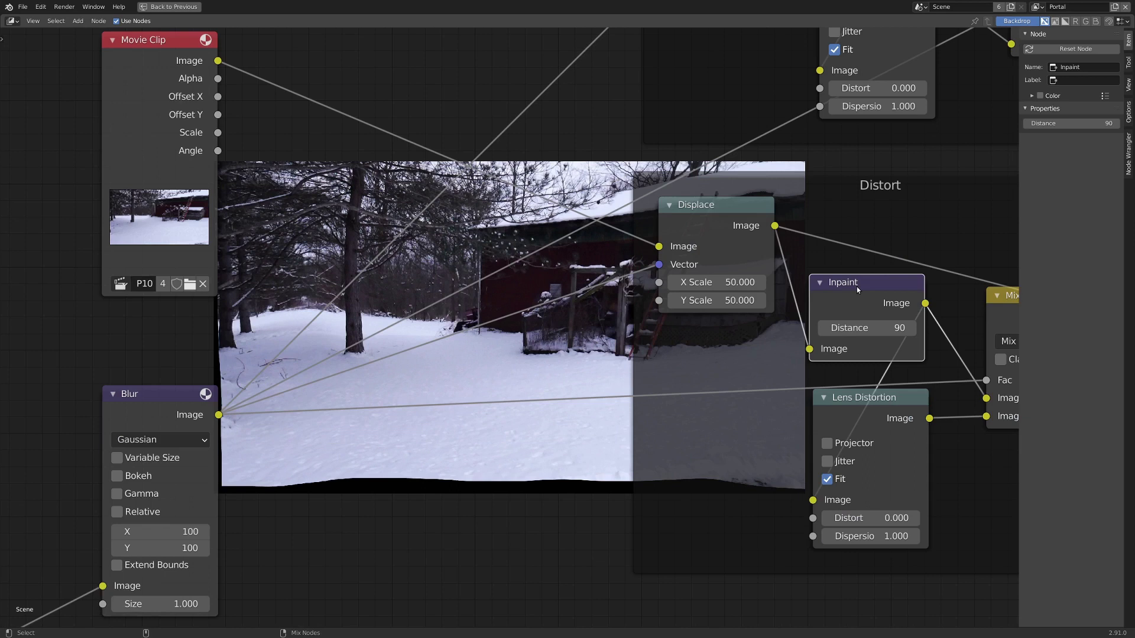
# Step: Preview the Inpaint node and adjust the backdrop's zoom and position to examine the filled image edges
pyautogui.keyDown('ctrl'); pyautogui.keyDown('shift'); pyautogui.click(852, 285); pyautogui.keyUp('shift'); pyautogui.keyUp('ctrl')
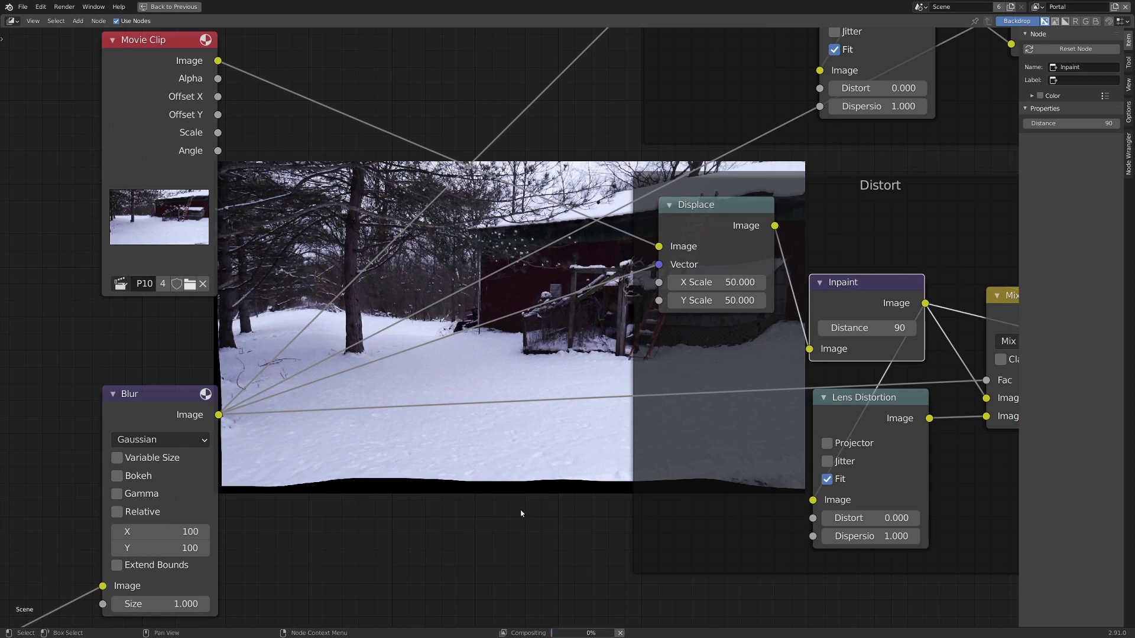
pyautogui.keyDown('shift'); pyautogui.scroll(-2, 448, 517); pyautogui.keyUp('shift')
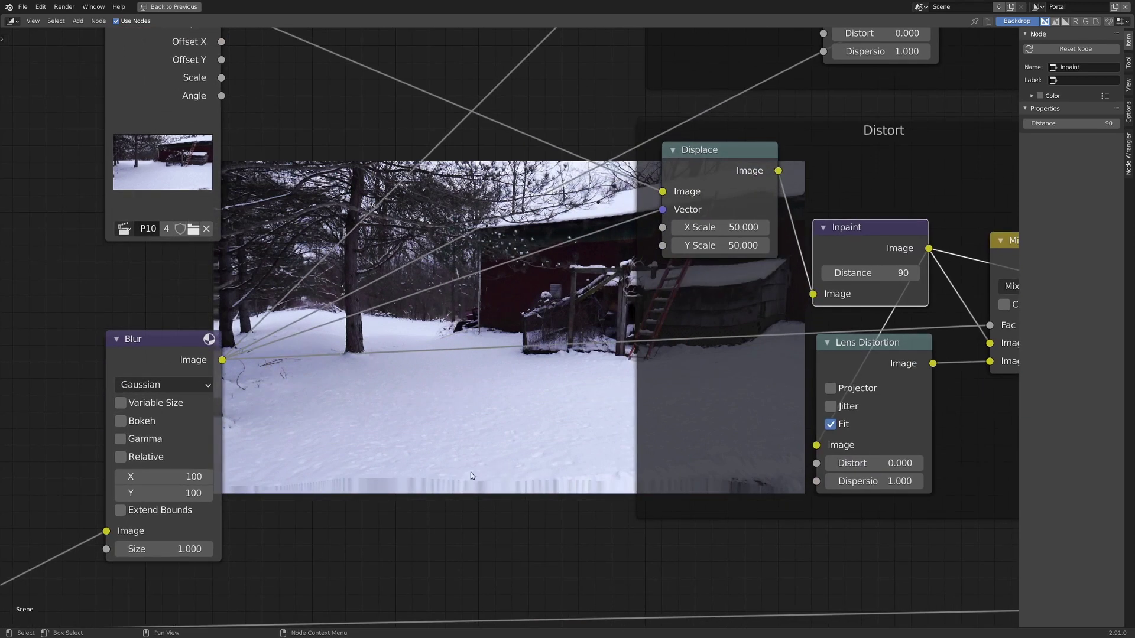
pyautogui.press('v')
pyautogui.press('v')
pyautogui.press('v')
pyautogui.keyDown('alt'); pyautogui.moveTo(389, 524); pyautogui.dragTo(435, 360, button='middle'); pyautogui.keyUp('alt')
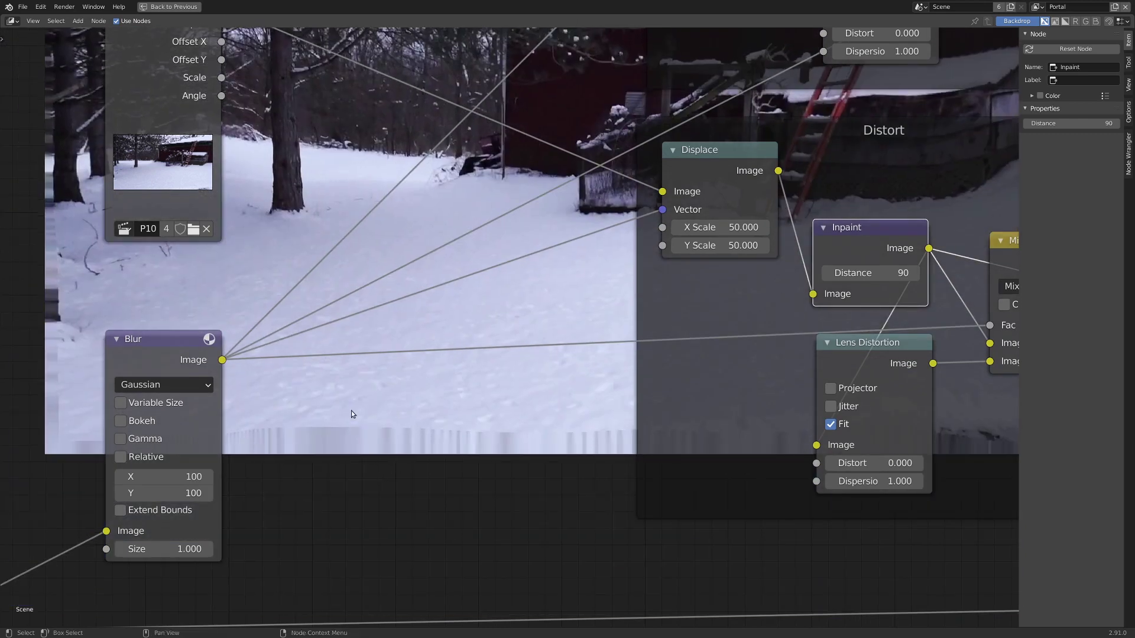
pyautogui.keyDown('alt'); pyautogui.moveTo(351, 413); pyautogui.dragTo(697, 492, button='middle'); pyautogui.keyUp('alt')
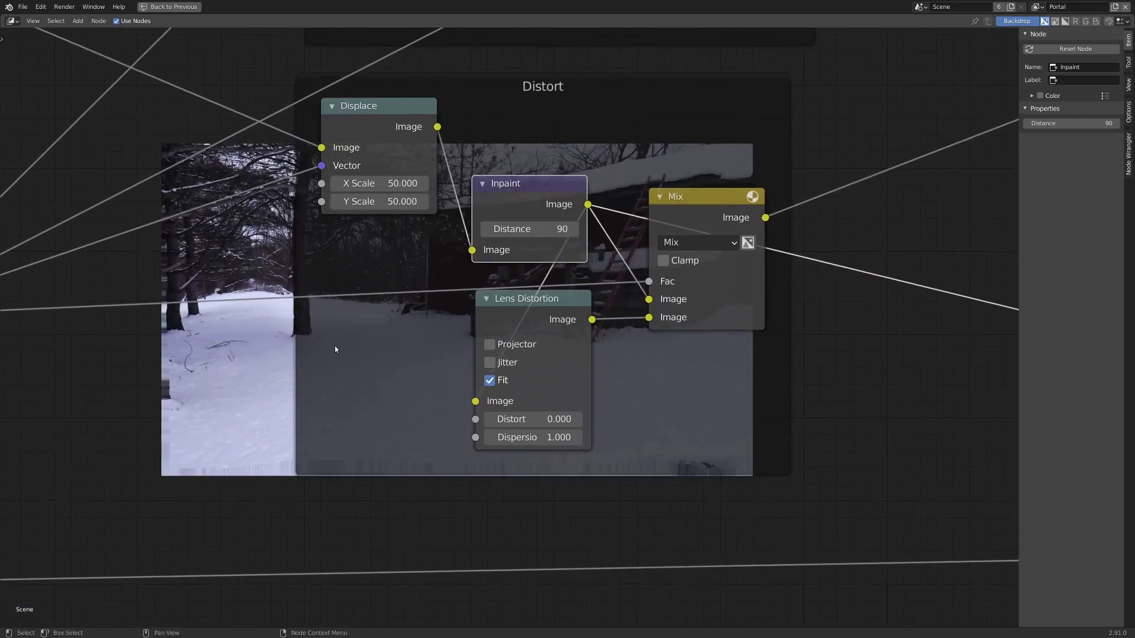
# Step: Nudge the Inpaint node slightly upward and preview the Lens Distortion node of the lower Distort frame
pyautogui.scroll(2, 579, 163)
pyautogui.moveTo(535, 126); pyautogui.dragTo(529, 123)
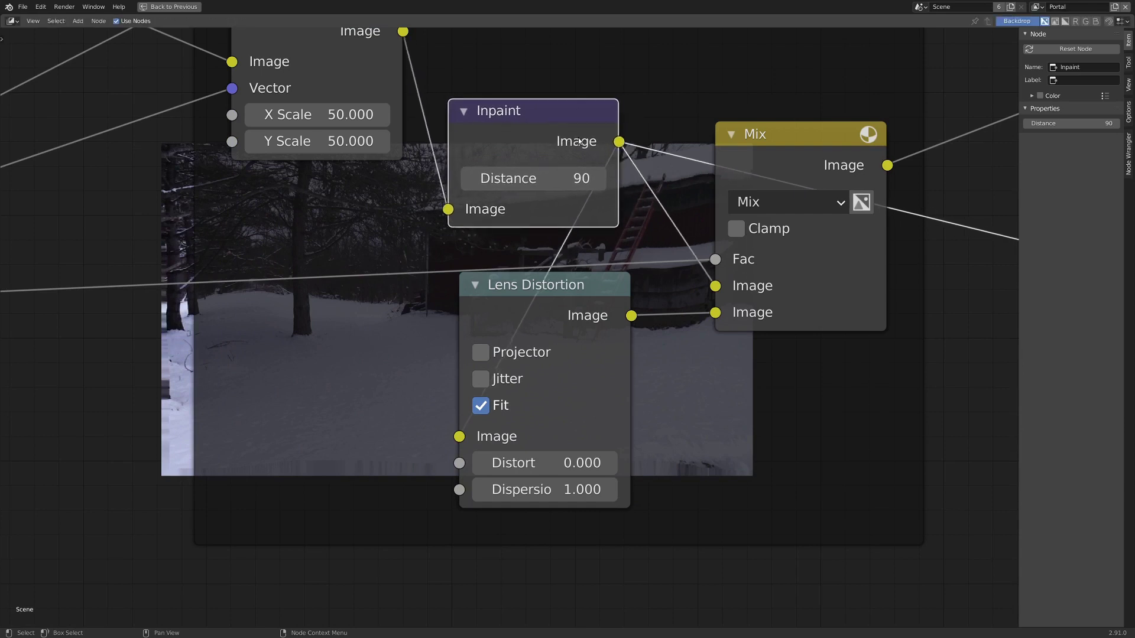
pyautogui.keyDown('ctrl'); pyautogui.keyDown('shift'); pyautogui.click(515, 299); pyautogui.keyUp('shift'); pyautogui.keyUp('ctrl')
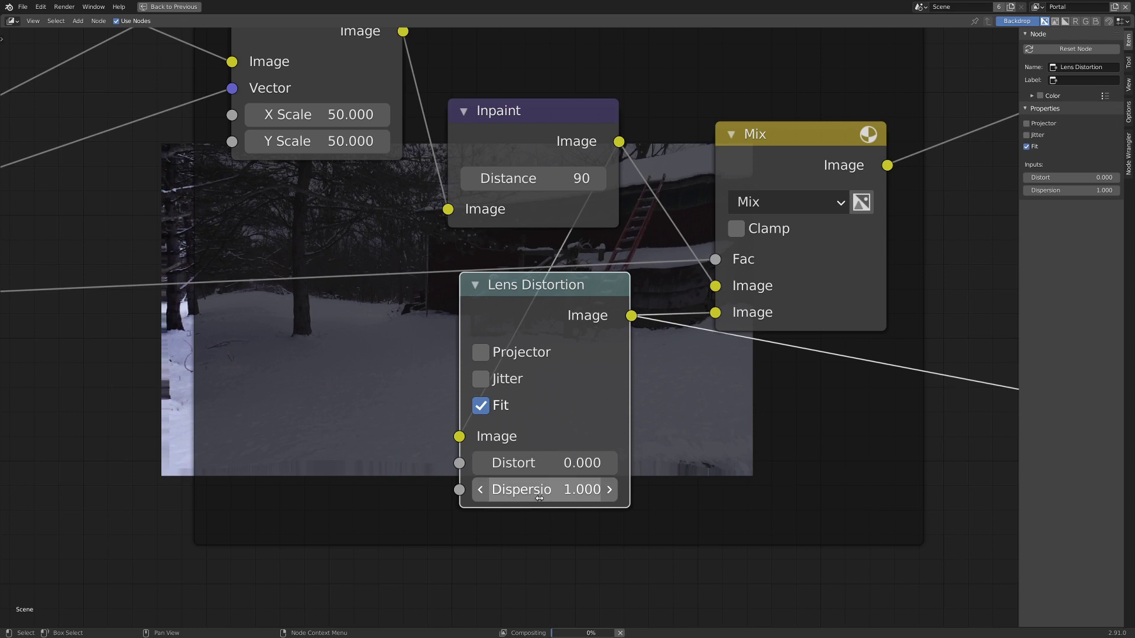
pyautogui.moveTo(501, 501); pyautogui.dragTo(888, 390, button='middle')
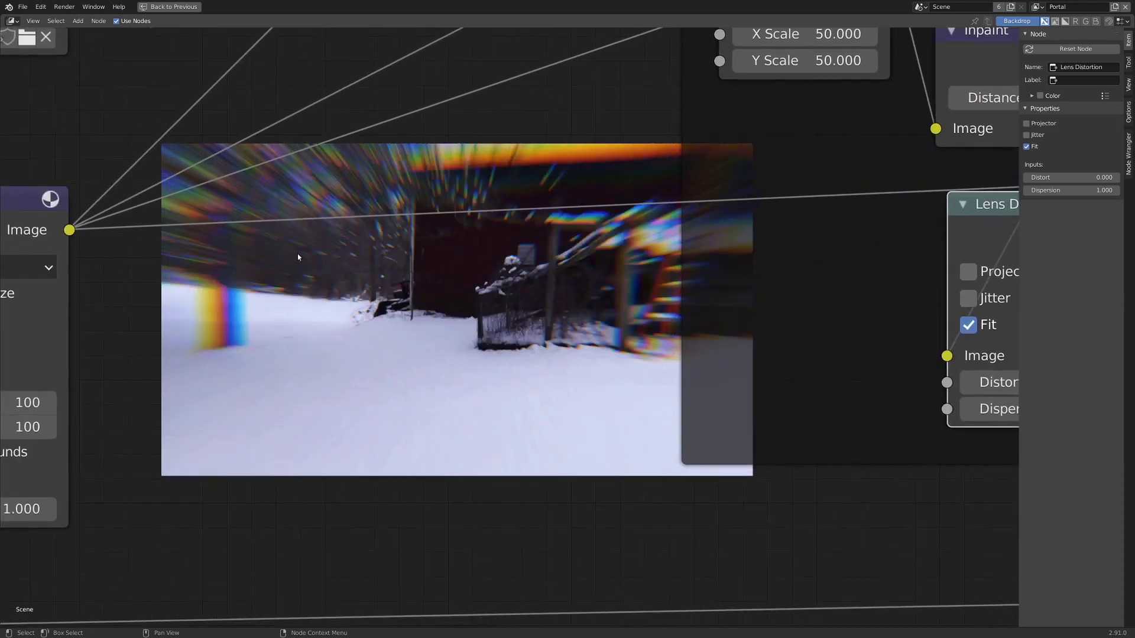
pyautogui.moveTo(607, 331); pyautogui.dragTo(262, 428, button='middle')
pyautogui.scroll(-3, 682, 366)
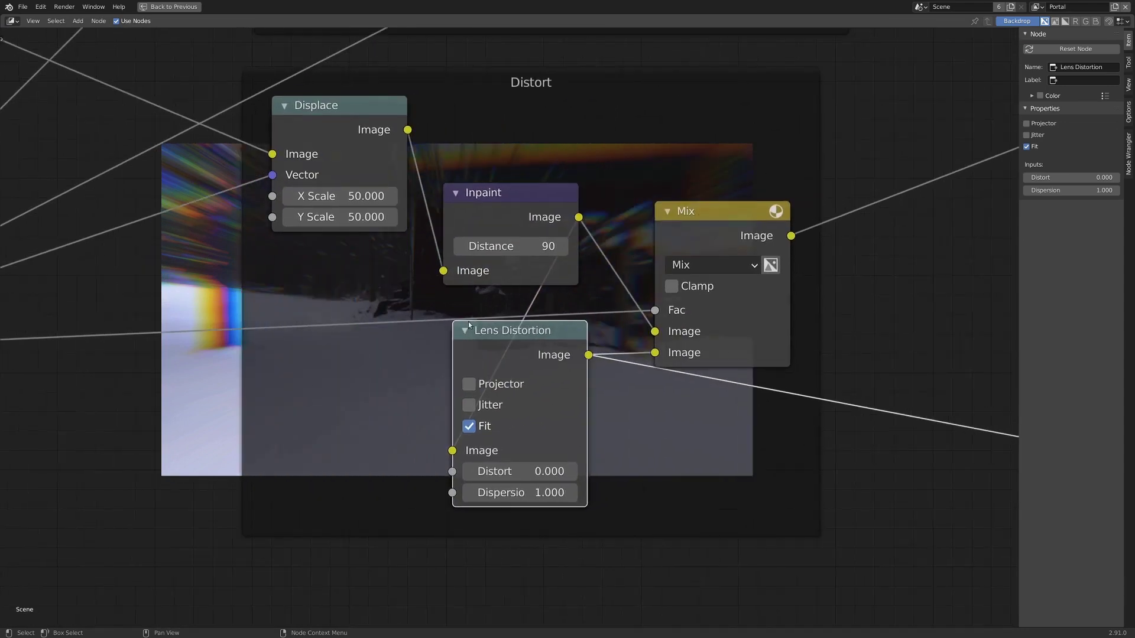
# Step: Spread out the Mix, Inpaint and Lens Distortion nodes inside the lower Distort frame
pyautogui.scroll(1, 507, 348)
pyautogui.moveTo(768, 181); pyautogui.dragTo(830, 158)
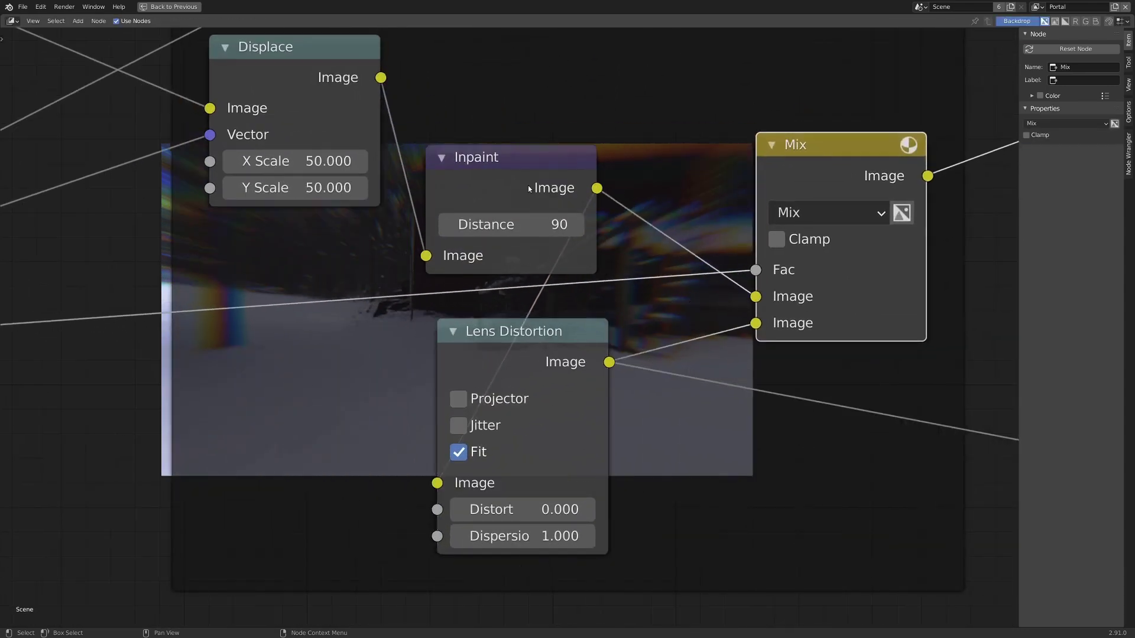
pyautogui.moveTo(508, 156); pyautogui.dragTo(525, 143)
pyautogui.moveTo(478, 334)
pyautogui.mouseDown()
pyautogui.moveTo(560, 317)
pyautogui.moveTo(466, 339)
pyautogui.mouseUp()
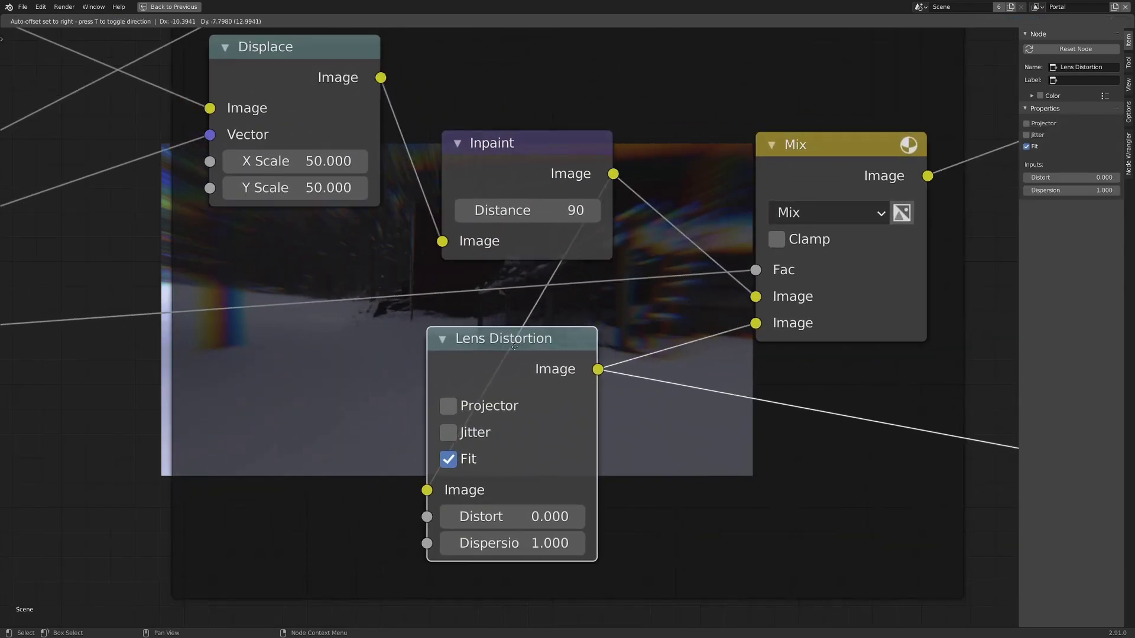
# Step: Switch the backdrop preview from the Lens Distortion node to the Blur node that controls the Mix factor
pyautogui.scroll(-2, 417, 317)
pyautogui.moveTo(417, 318); pyautogui.dragTo(776, 269, button='middle')
pyautogui.keyDown('ctrl'); pyautogui.keyDown('shift'); pyautogui.click(276, 290); pyautogui.keyUp('shift'); pyautogui.keyUp('ctrl')
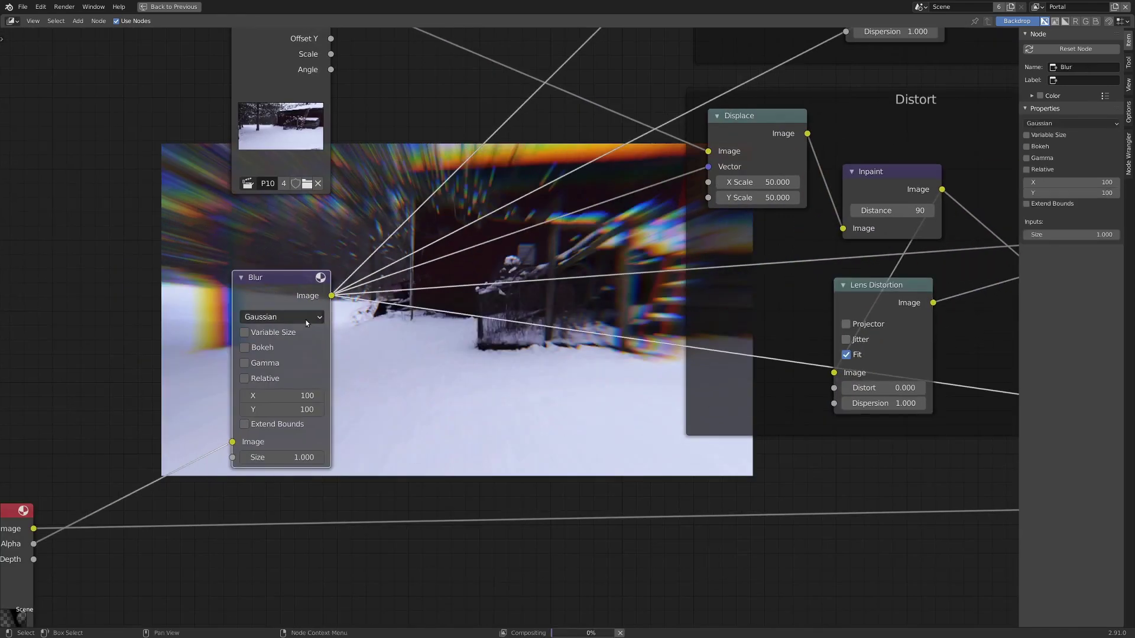
# Step: Preview the Mix node of the lower Distort frame in the backdrop
pyautogui.moveTo(662, 254); pyautogui.dragTo(438, 285, button='middle')
pyautogui.scroll(-1, 437, 284)
pyautogui.keyDown('ctrl'); pyautogui.keyDown('shift'); pyautogui.click(812, 220); pyautogui.keyUp('shift'); pyautogui.keyUp('ctrl')
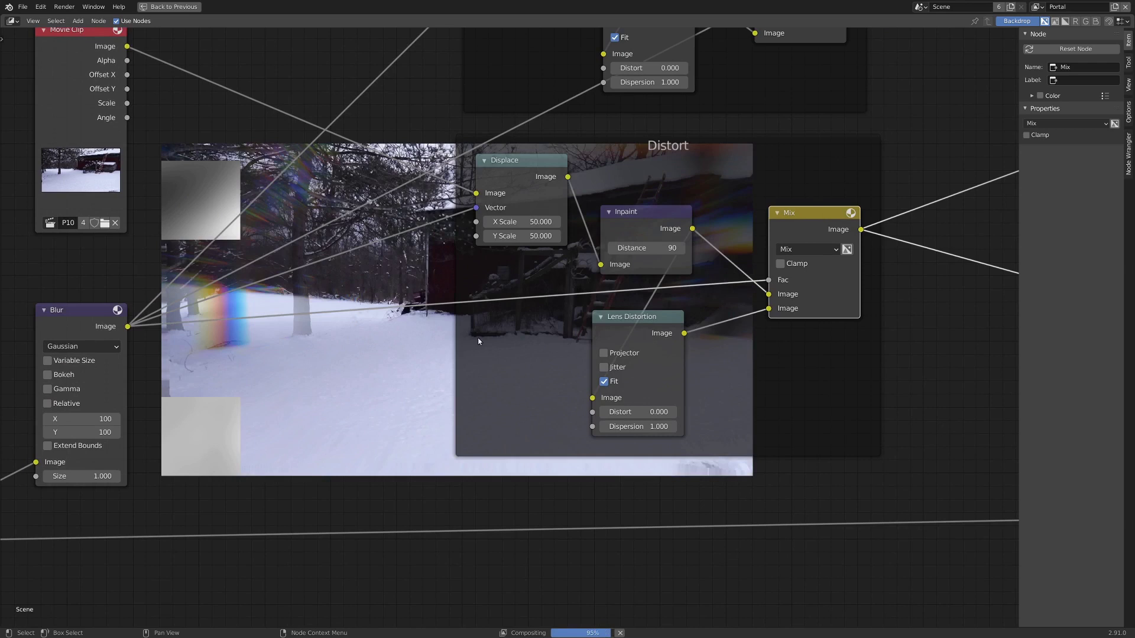
# Step: Preview the Blur node fed by the portal's Render Layers alpha in the backdrop
pyautogui.moveTo(795, 215); pyautogui.dragTo(856, 291, button='middle')
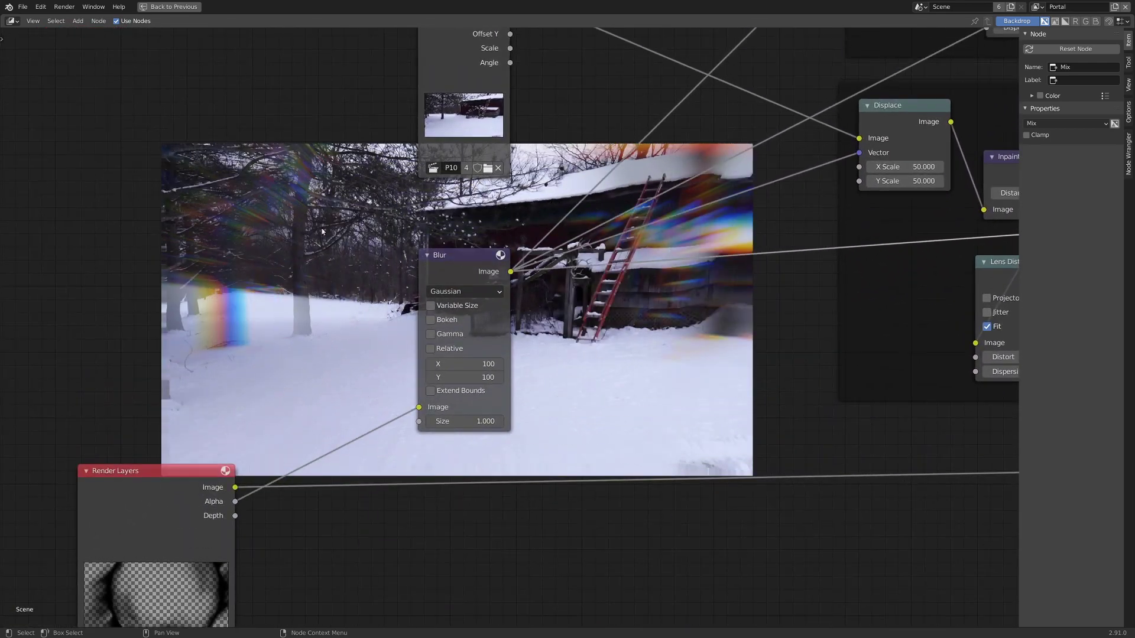
pyautogui.moveTo(549, 355); pyautogui.dragTo(281, 196, button='middle')
pyautogui.scroll(8, 306, 311)
pyautogui.scroll(-6, 263, 272)
pyautogui.moveTo(264, 270); pyautogui.dragTo(281, 253, button='middle')
pyautogui.keyDown('ctrl'); pyautogui.keyDown('shift'); pyautogui.click(255, 199); pyautogui.keyUp('shift'); pyautogui.keyUp('ctrl')
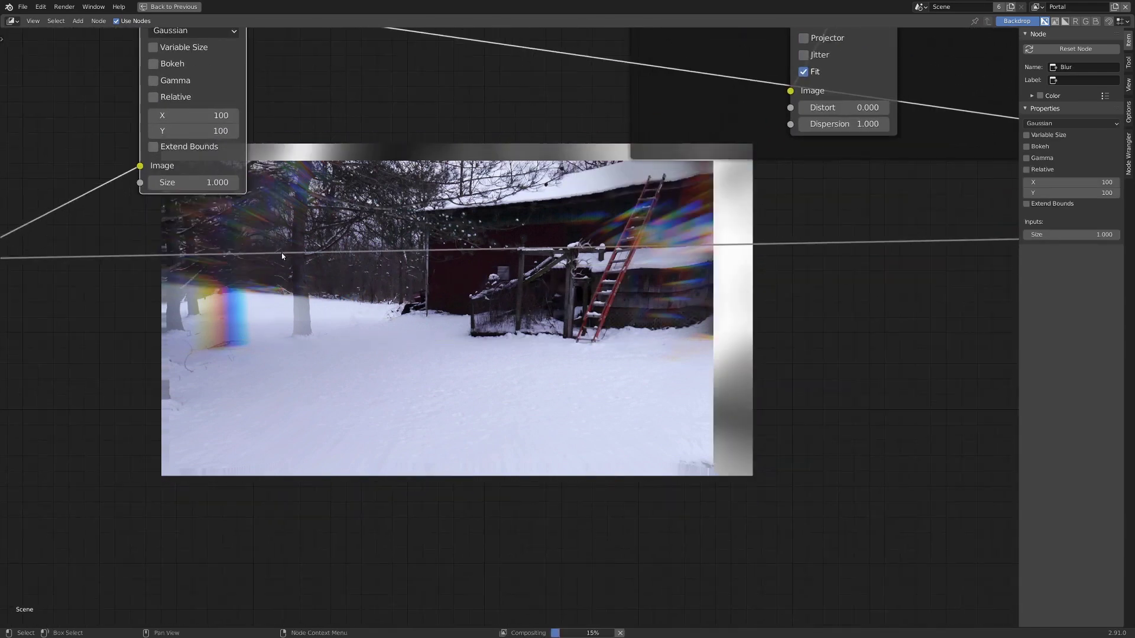
# Step: Preview the Switch node that feeds the upper Distort frame
pyautogui.scroll(-3, 520, 326)
pyautogui.moveTo(519, 326); pyautogui.dragTo(525, 403, button='middle')
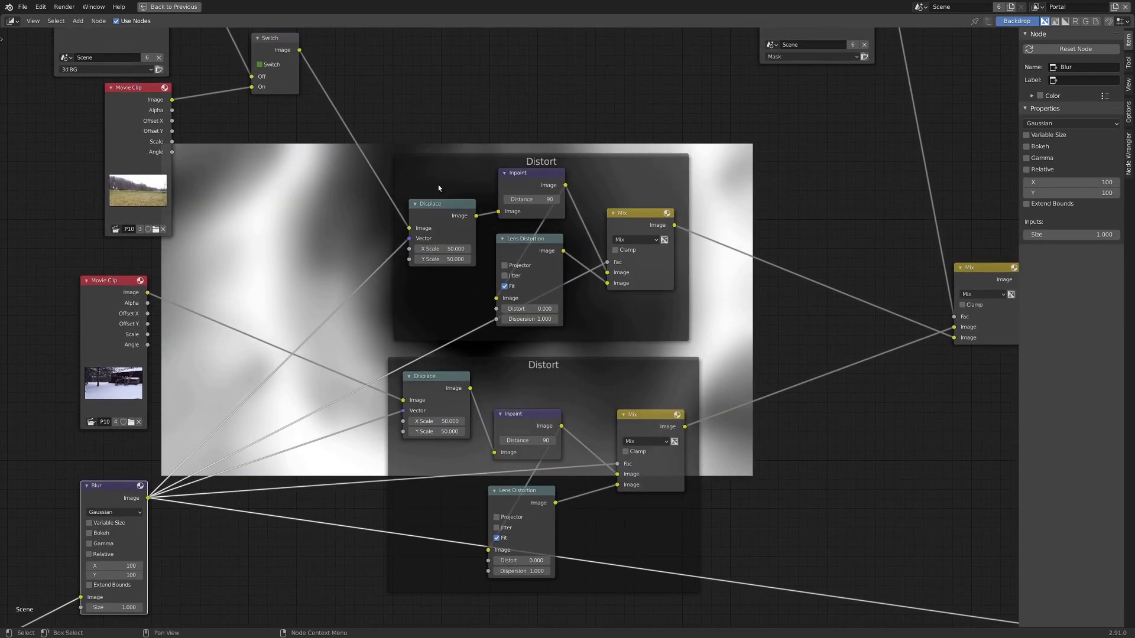
pyautogui.scroll(3, 409, 206)
pyautogui.moveTo(409, 206); pyautogui.dragTo(494, 306, button='middle')
pyautogui.keyDown('ctrl'); pyautogui.keyDown('shift'); pyautogui.click(319, 97); pyautogui.keyUp('shift'); pyautogui.keyUp('ctrl')
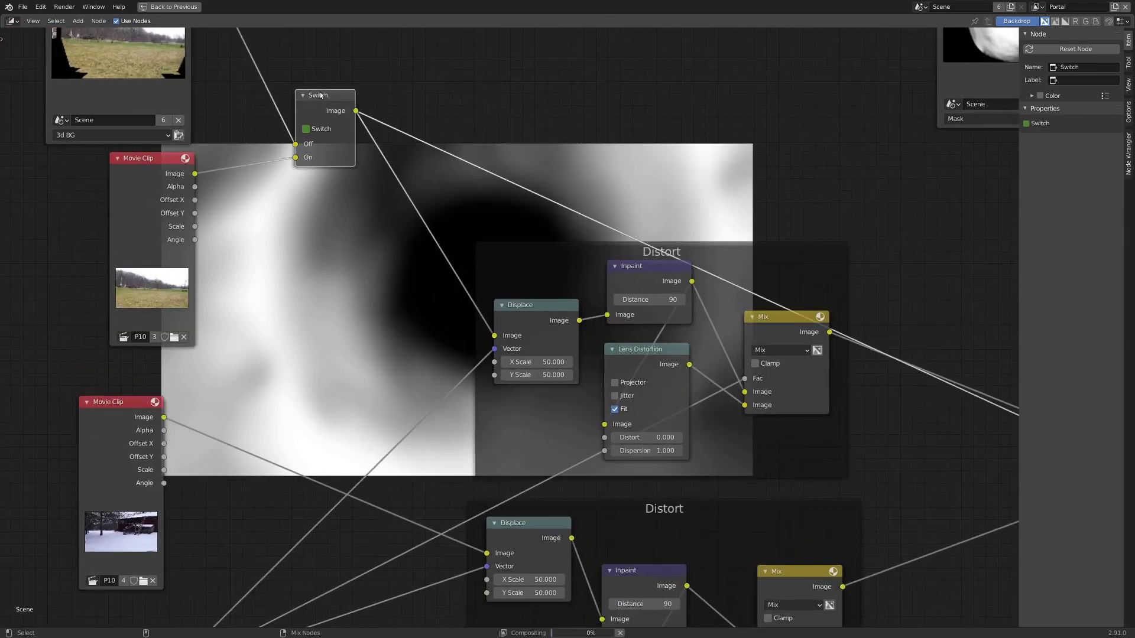
# Step: Preview the Mix node of the upper Distort frame to examine the distorted field footage
pyautogui.moveTo(417, 118); pyautogui.dragTo(329, 338, button='middle')
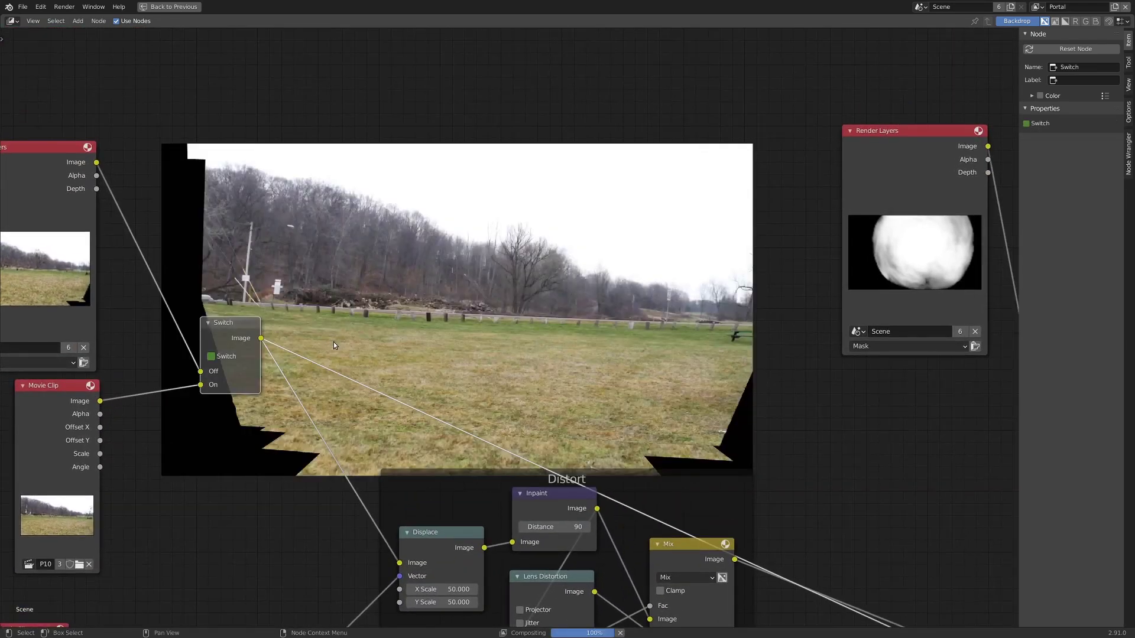
pyautogui.click(686, 556)
pyautogui.moveTo(685, 556); pyautogui.dragTo(670, 437, button='middle')
pyautogui.moveTo(584, 175); pyautogui.dragTo(579, 302, button='middle')
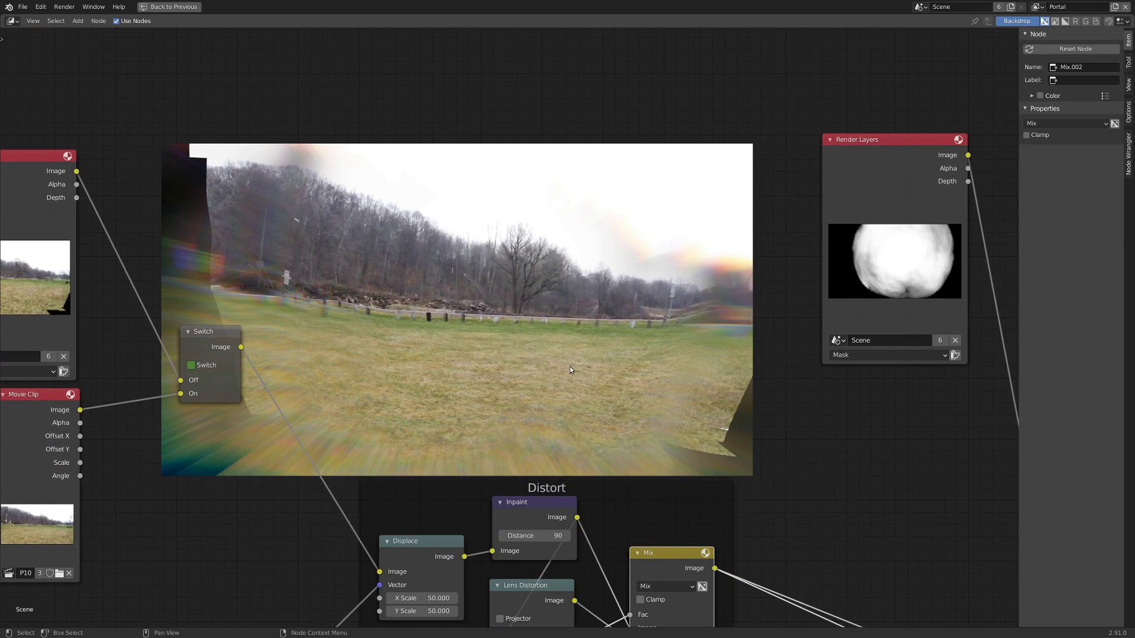
pyautogui.scroll(-5, 529, 419)
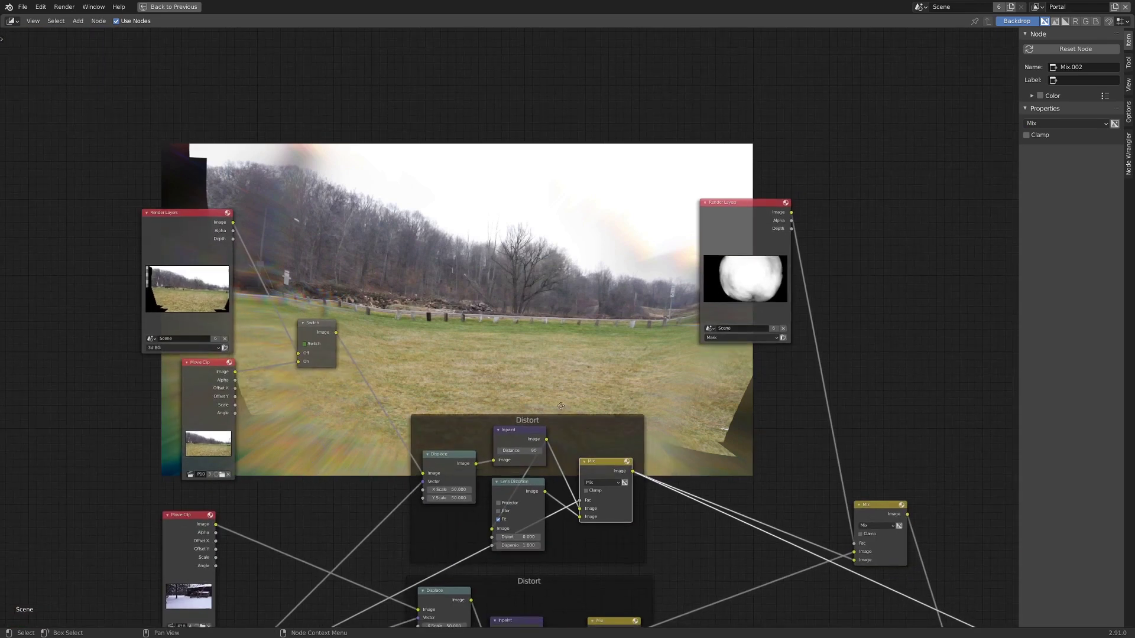
# Step: Preview the Mix node that combines both Distort frames and nudge it slightly
pyautogui.scroll(4, 563, 382)
pyautogui.moveTo(695, 386); pyautogui.dragTo(539, 364, button='middle')
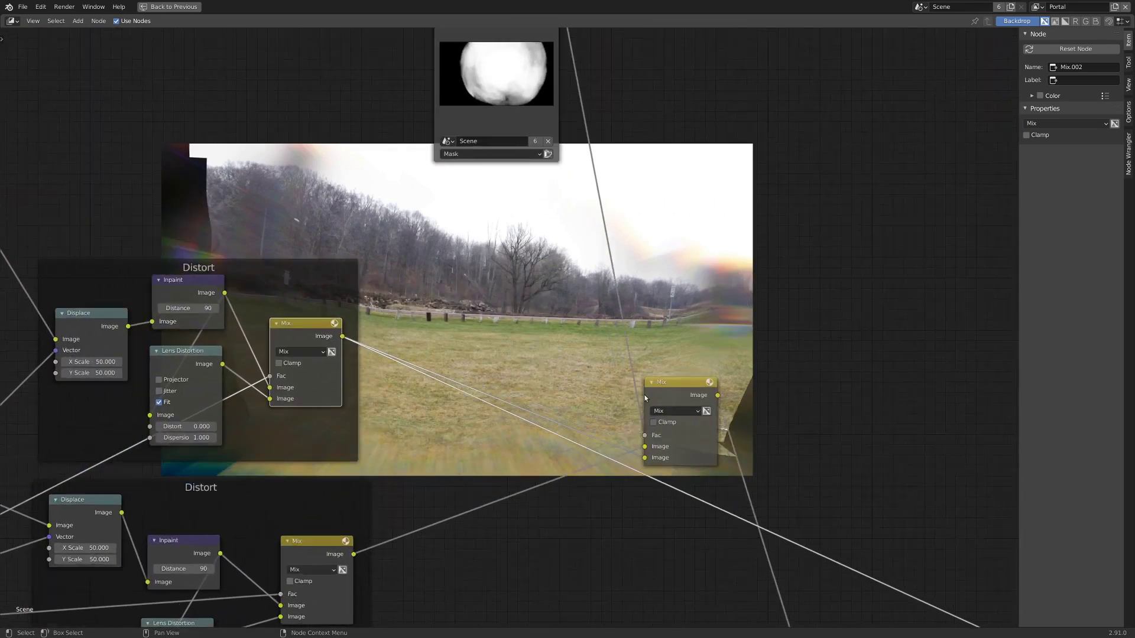
pyautogui.keyDown('ctrl'); pyautogui.keyDown('shift'); pyautogui.click(690, 395); pyautogui.keyUp('shift'); pyautogui.keyUp('ctrl')
pyautogui.moveTo(691, 395); pyautogui.dragTo(695, 400)
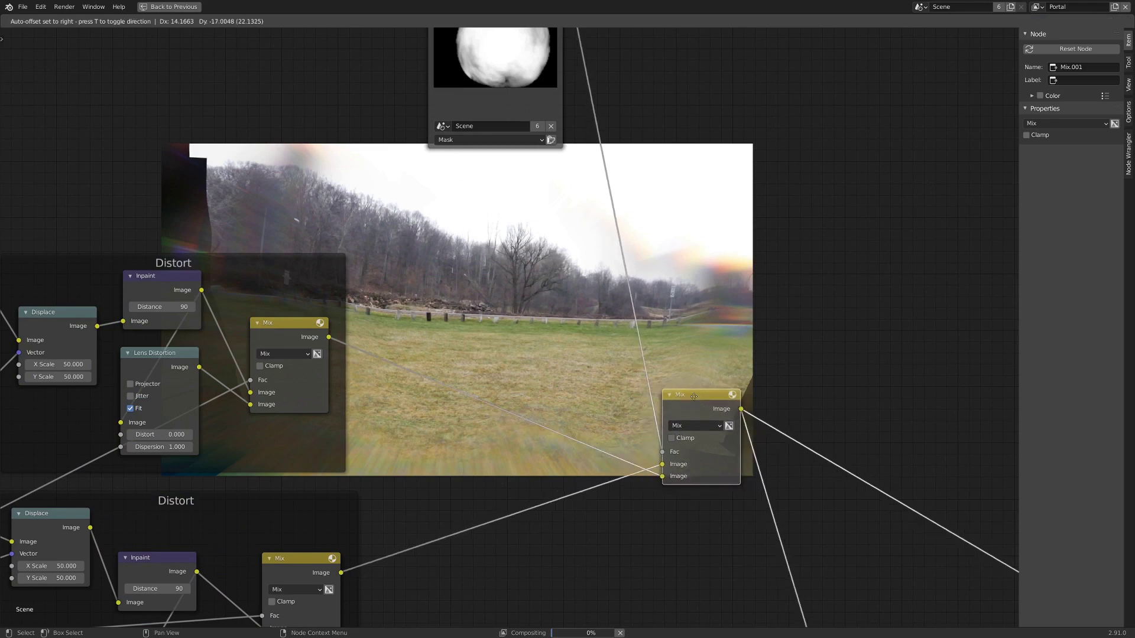
# Step: Move the Mask Render Layers node closer to the combining Mix node and examine its mask thumbnail
pyautogui.moveTo(449, 135); pyautogui.dragTo(522, 159)
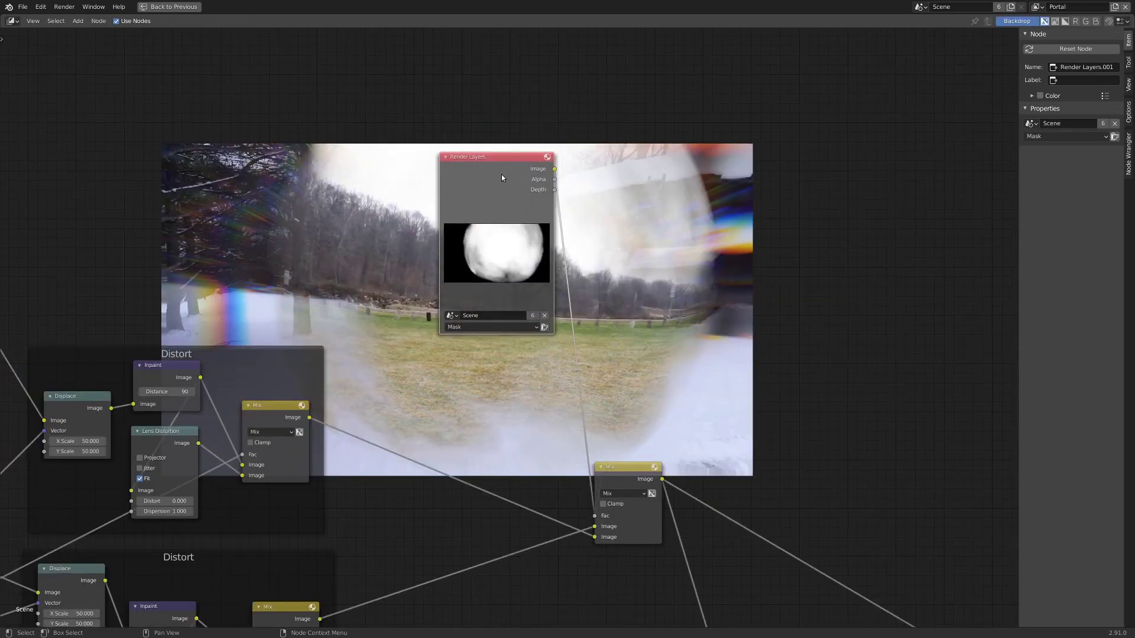
pyautogui.scroll(12, 501, 175)
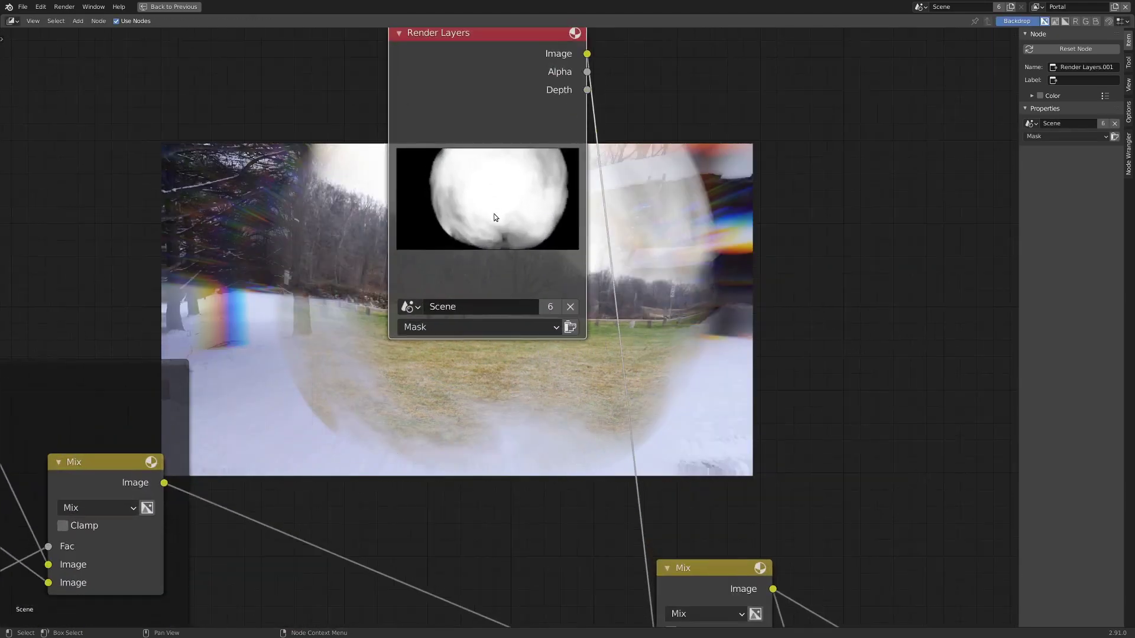
pyautogui.moveTo(487, 141); pyautogui.dragTo(765, 301, button='middle')
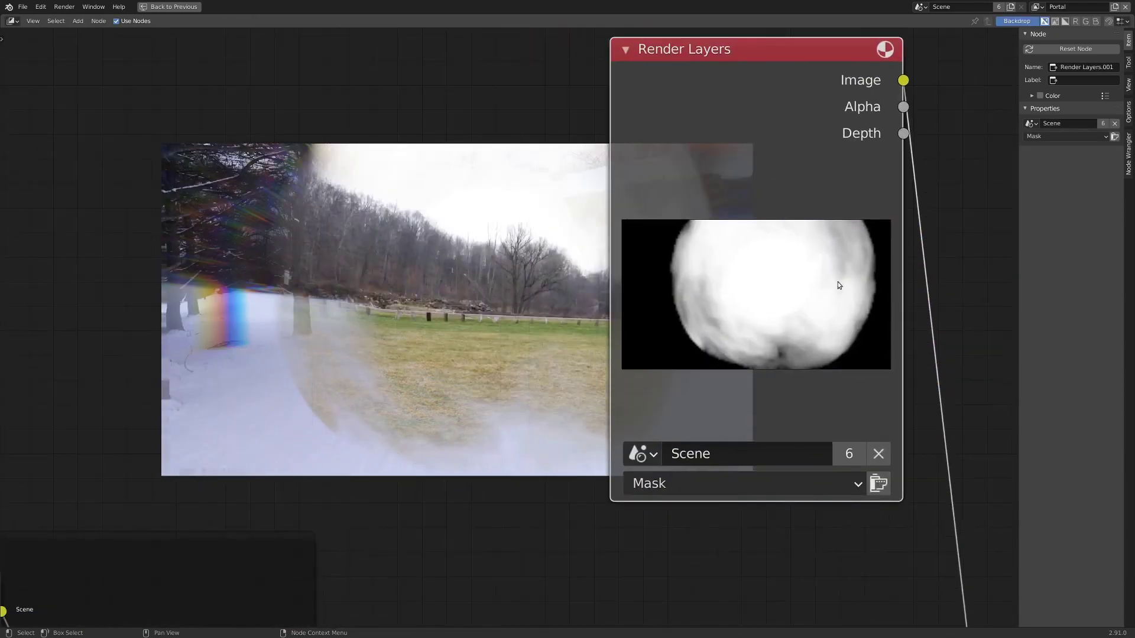
pyautogui.scroll(-9, 529, 375)
pyautogui.moveTo(529, 374); pyautogui.dragTo(337, 175, button='middle')
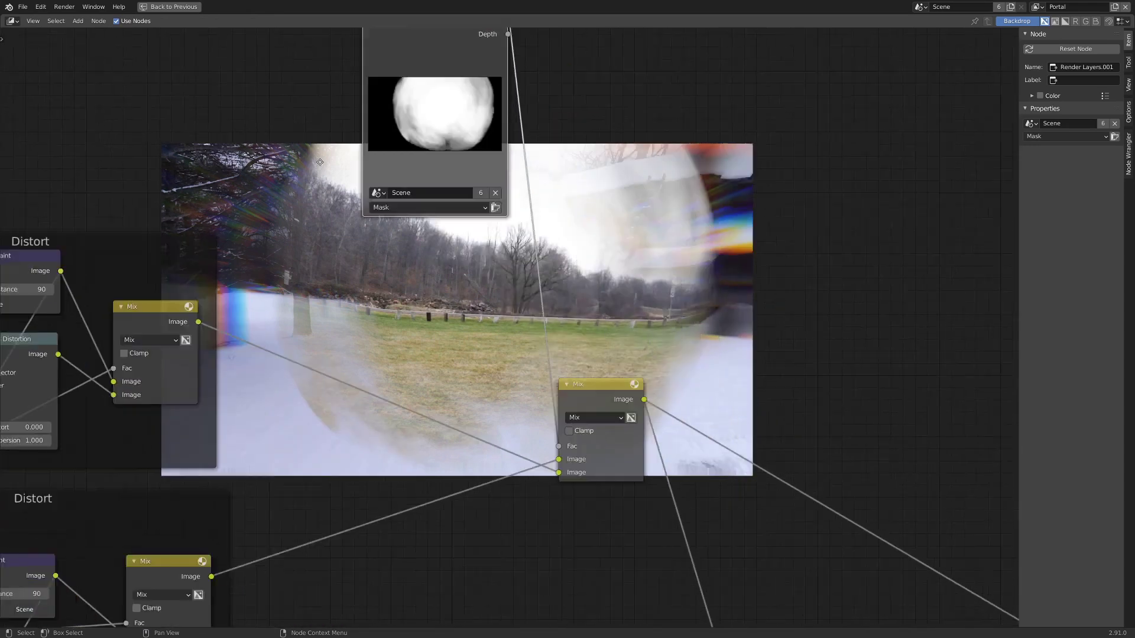
# Step: Preview the Alpha Over node and the Color Balance node that follows it in the backdrop
pyautogui.scroll(-6, 538, 331)
pyautogui.moveTo(668, 529); pyautogui.dragTo(538, 331, button='middle')
pyautogui.scroll(5, 537, 331)
pyautogui.click(584, 425)
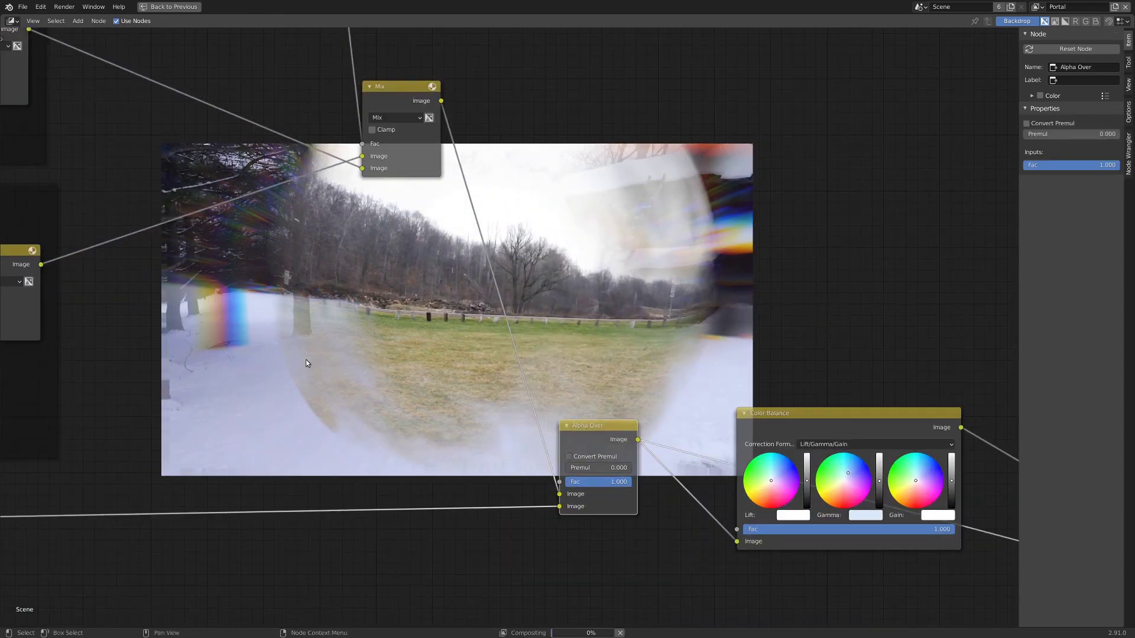
pyautogui.scroll(-2, 611, 328)
pyautogui.moveTo(611, 328); pyautogui.dragTo(329, 273, button='middle')
pyautogui.click(494, 342)
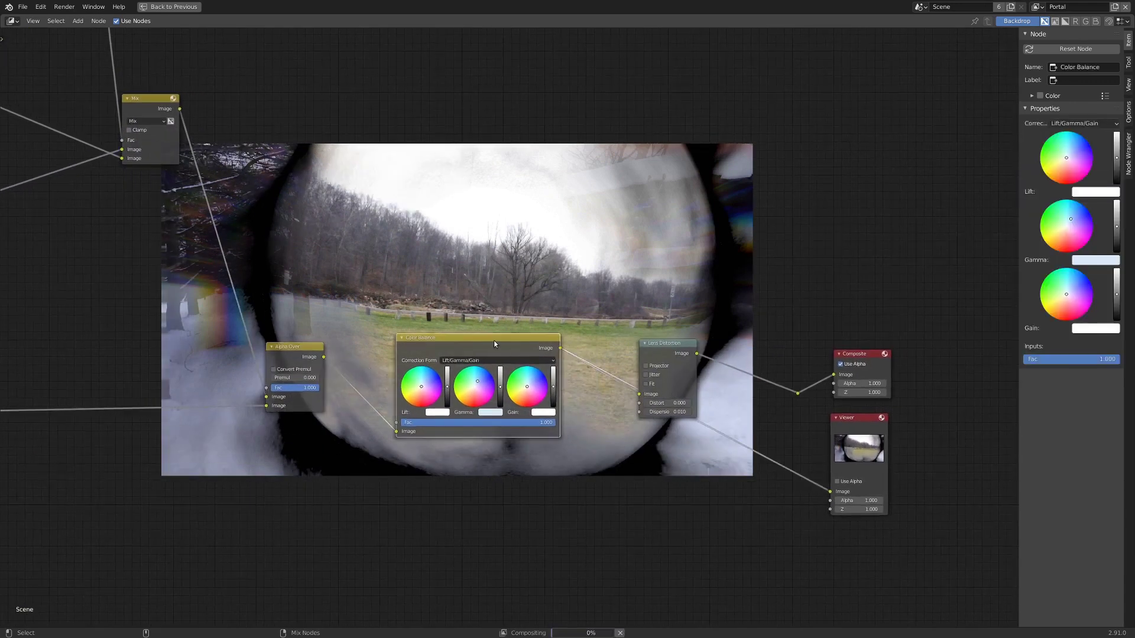
# Step: Preview the reroute point behind the final Lens Distortion node and examine that node's Dispersion setting
pyautogui.moveTo(595, 318); pyautogui.dragTo(553, 364, button='middle')
pyautogui.moveTo(604, 269); pyautogui.dragTo(452, 242, button='middle')
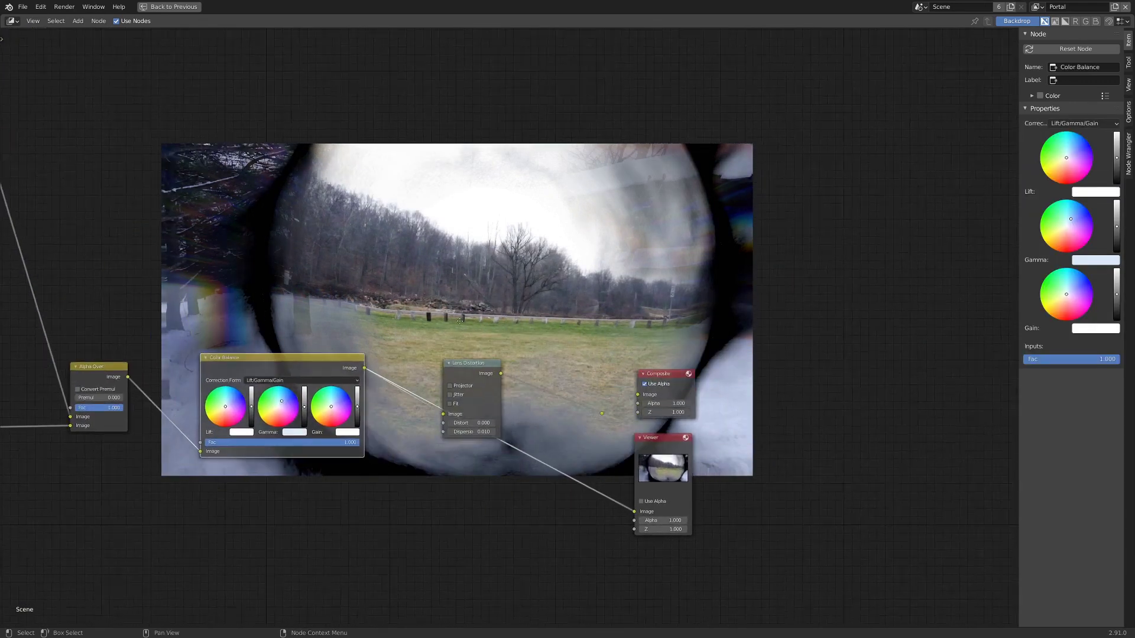
pyautogui.scroll(1, 587, 429)
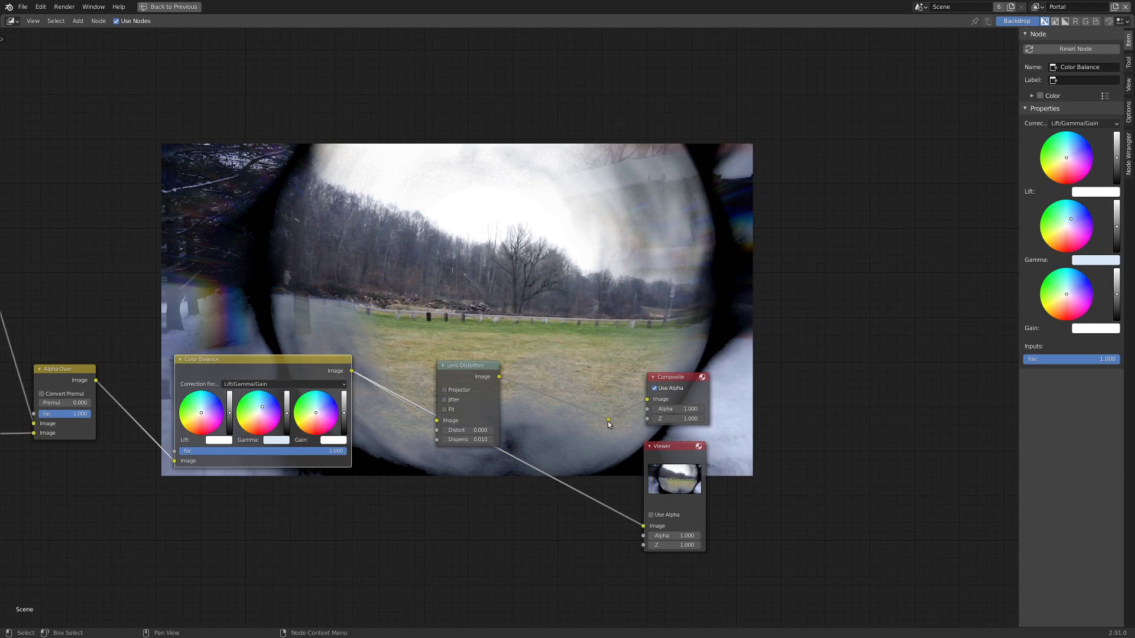
pyautogui.keyDown('shift'); pyautogui.click(608, 420); pyautogui.keyUp('shift')
pyautogui.scroll(4, 454, 480)
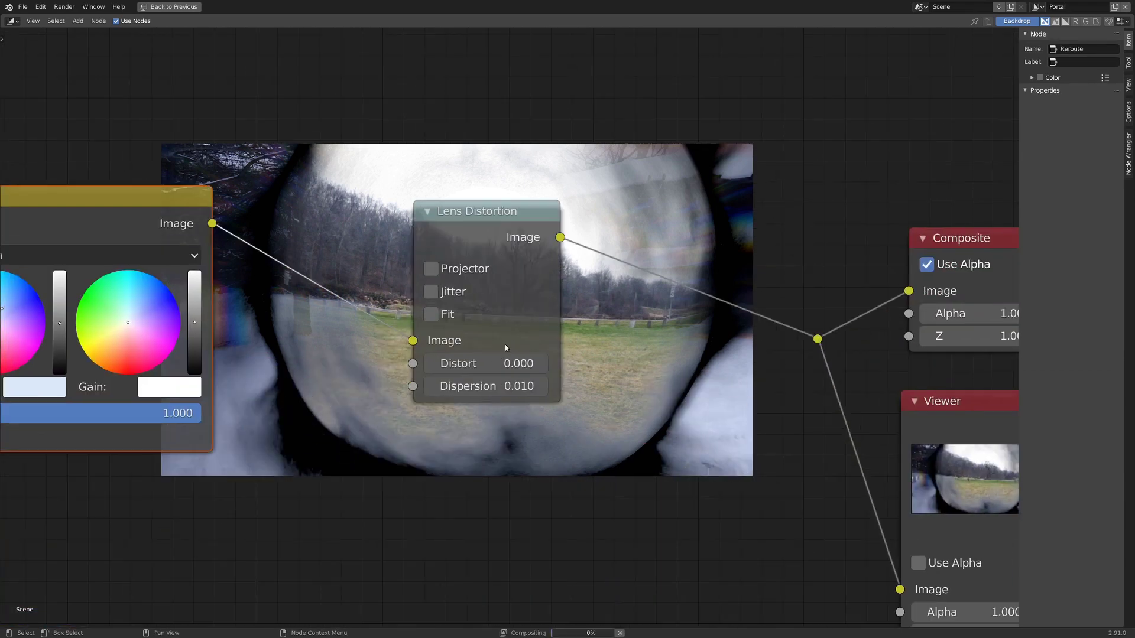
pyautogui.scroll(1, 506, 347)
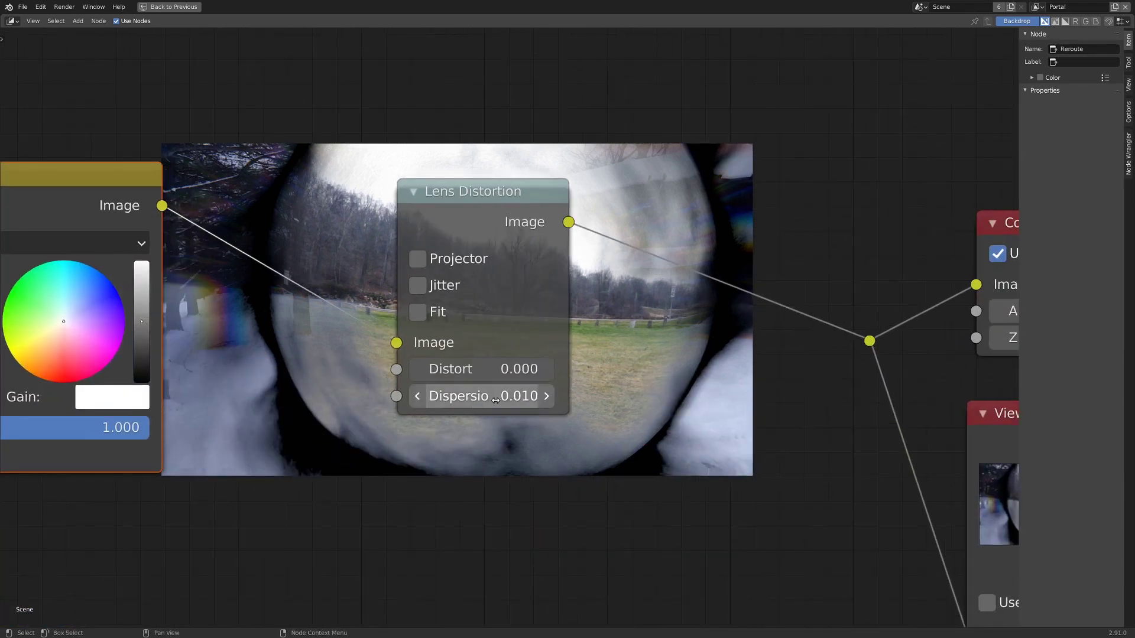
# Step: Bring the whole portal node tree into view, from the input nodes to the Composite and Viewer outputs
pyautogui.scroll(-1, 635, 395)
pyautogui.moveTo(634, 395); pyautogui.dragTo(492, 452, button='middle')
pyautogui.scroll(-8, 568, 343)
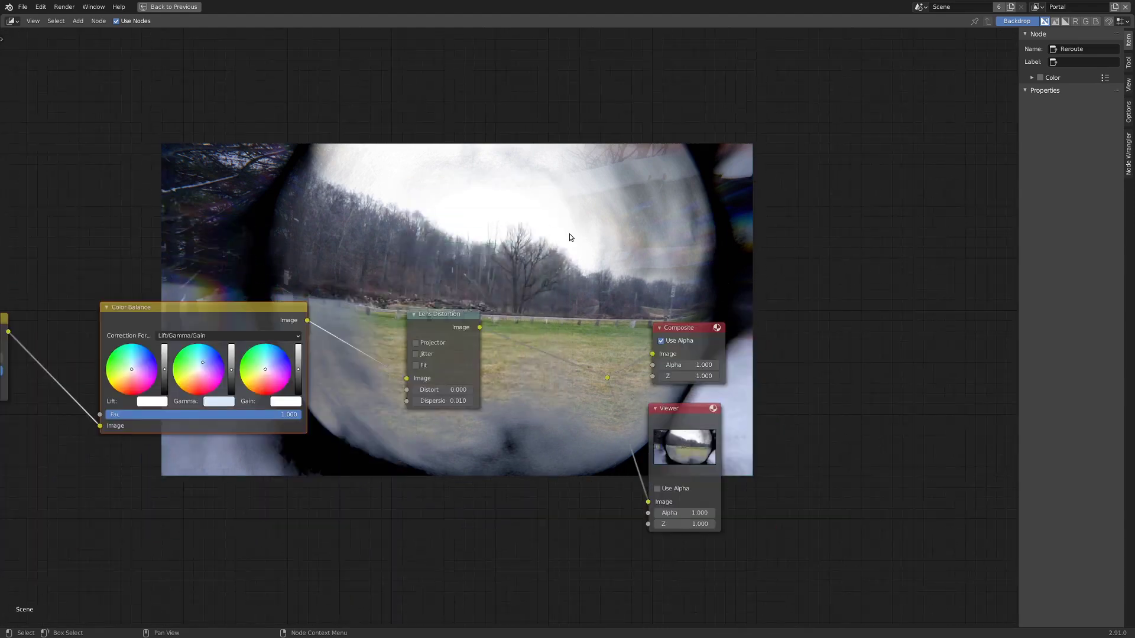
pyautogui.scroll(-10, 579, 122)
pyautogui.moveTo(291, 233); pyautogui.dragTo(557, 322, button='middle')
pyautogui.scroll(-2, 484, 325)
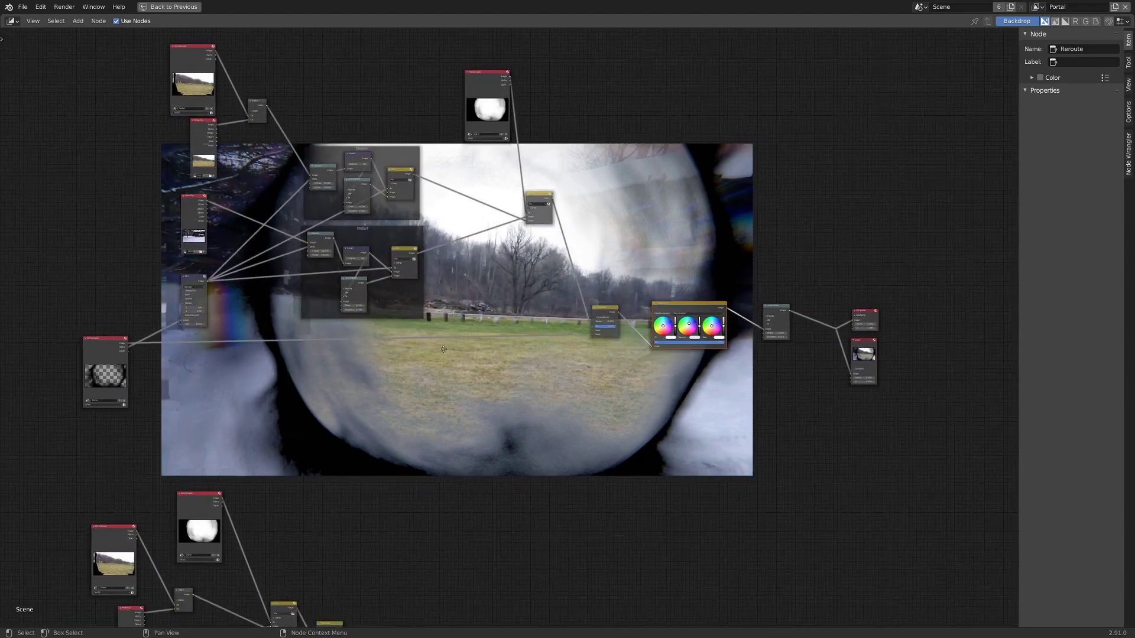